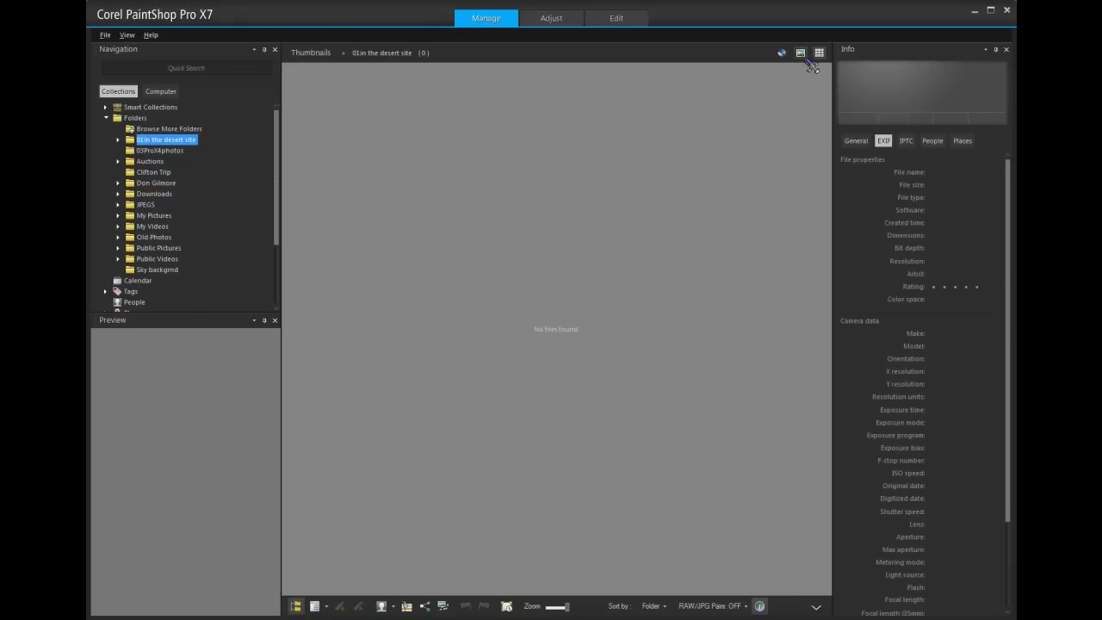
# Step: Add the PSPX7review folder from the Iomega HDD (E:) drive to the collection folders and show its photos in preview mode
pyautogui.click(801, 54)
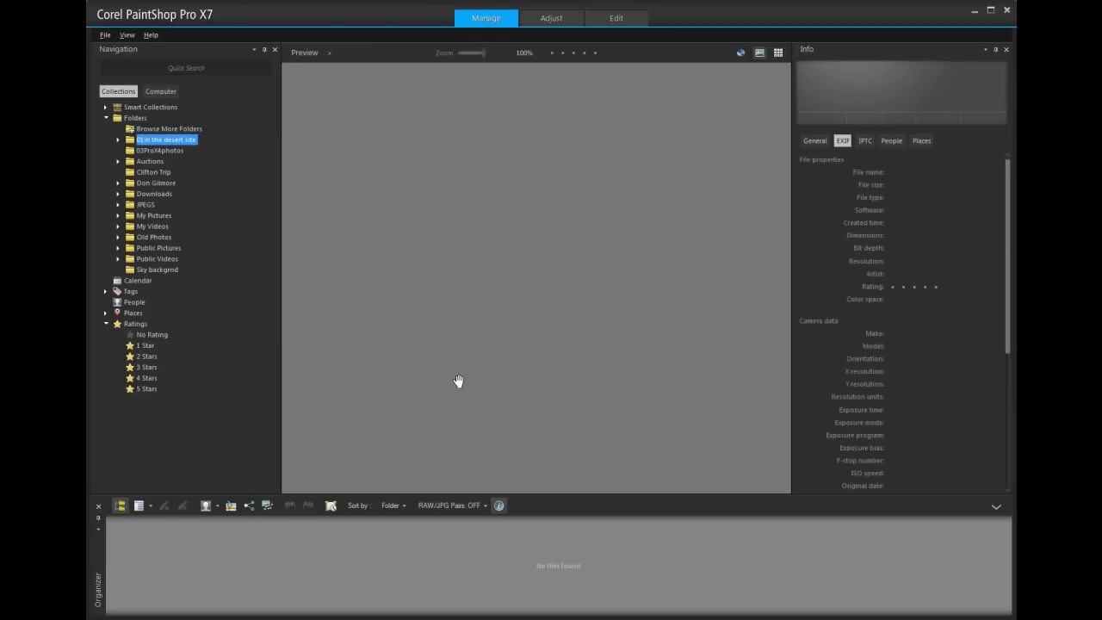
pyautogui.click(131, 128)
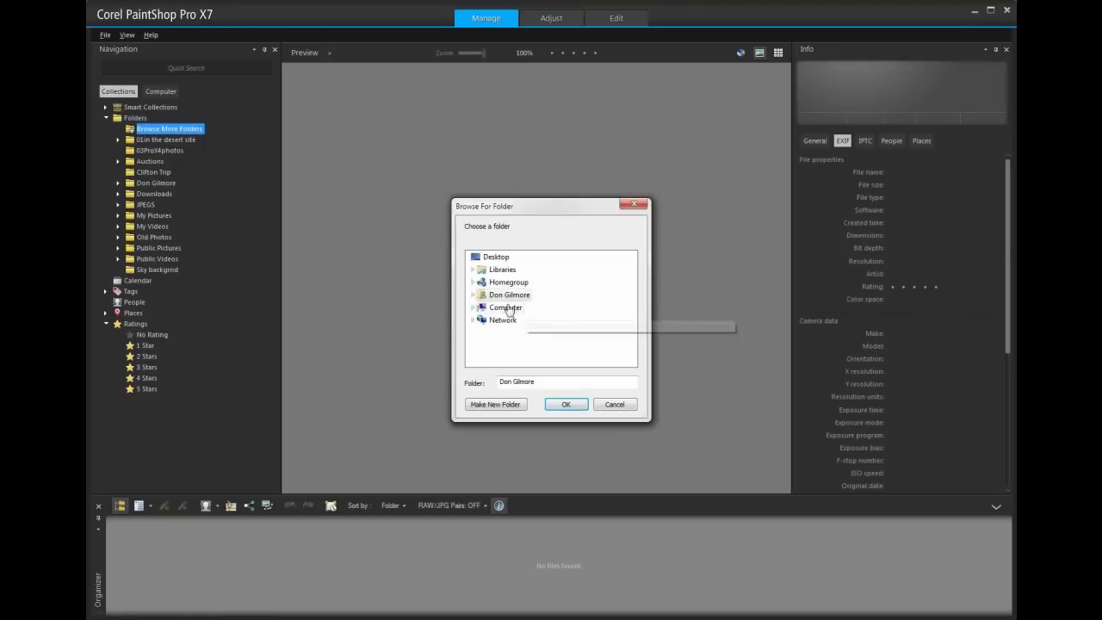
pyautogui.click(473, 309)
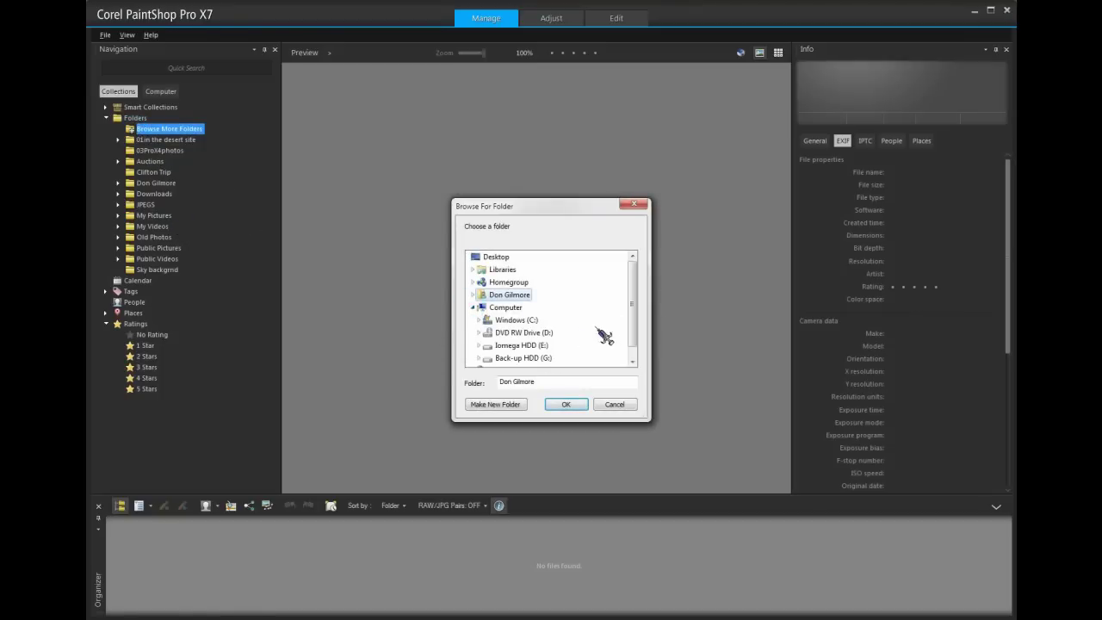
pyautogui.click(480, 345)
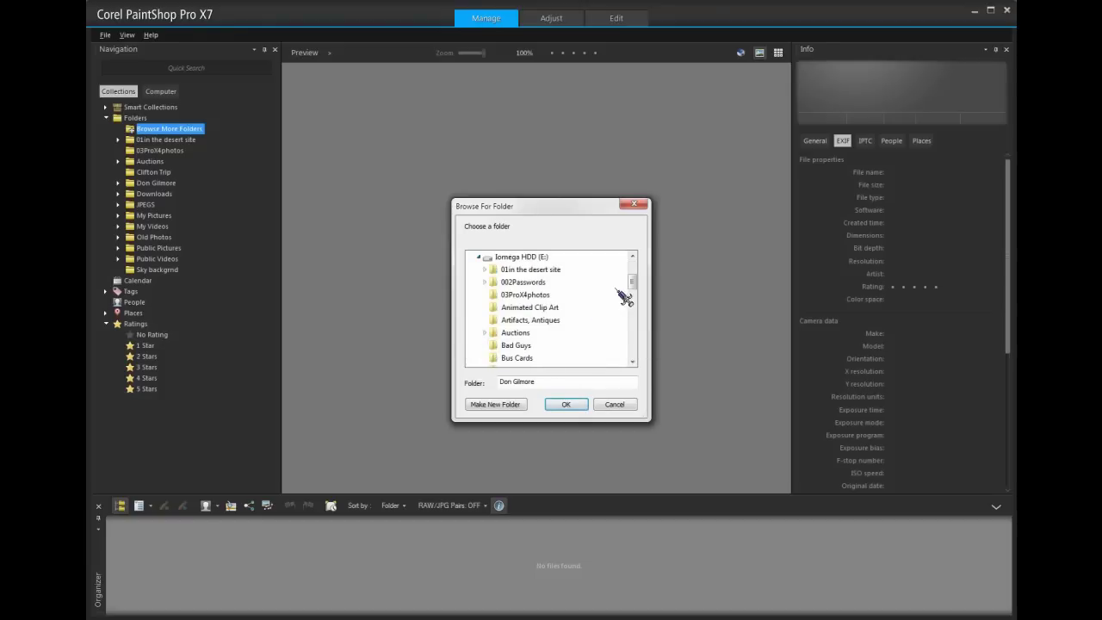
pyautogui.moveTo(634, 286); pyautogui.dragTo(638, 328)
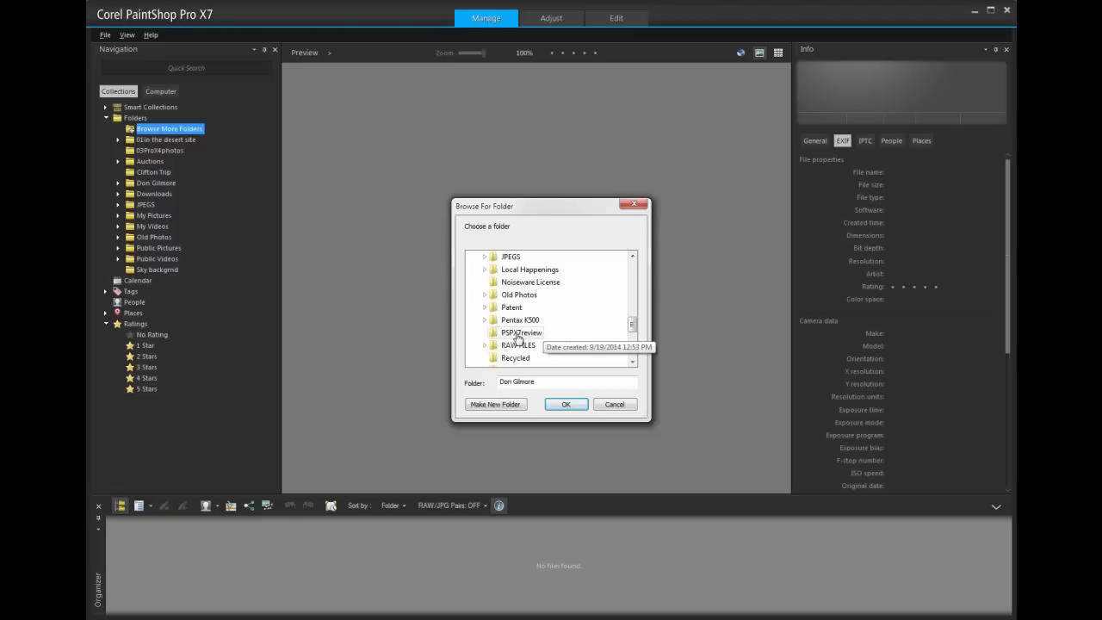
pyautogui.click(520, 332)
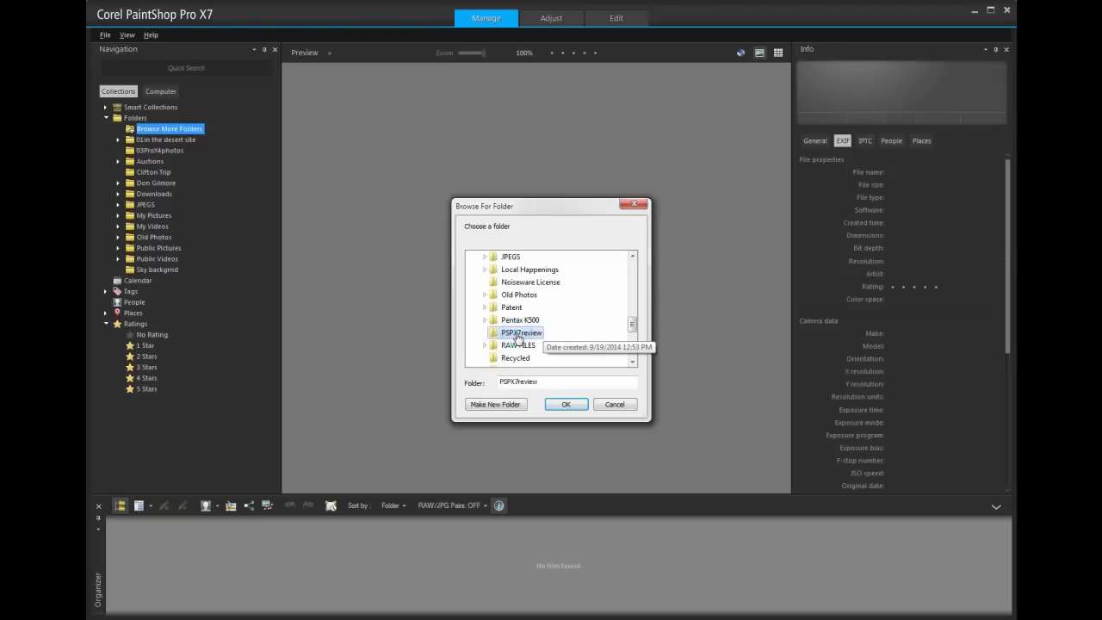
pyautogui.click(561, 407)
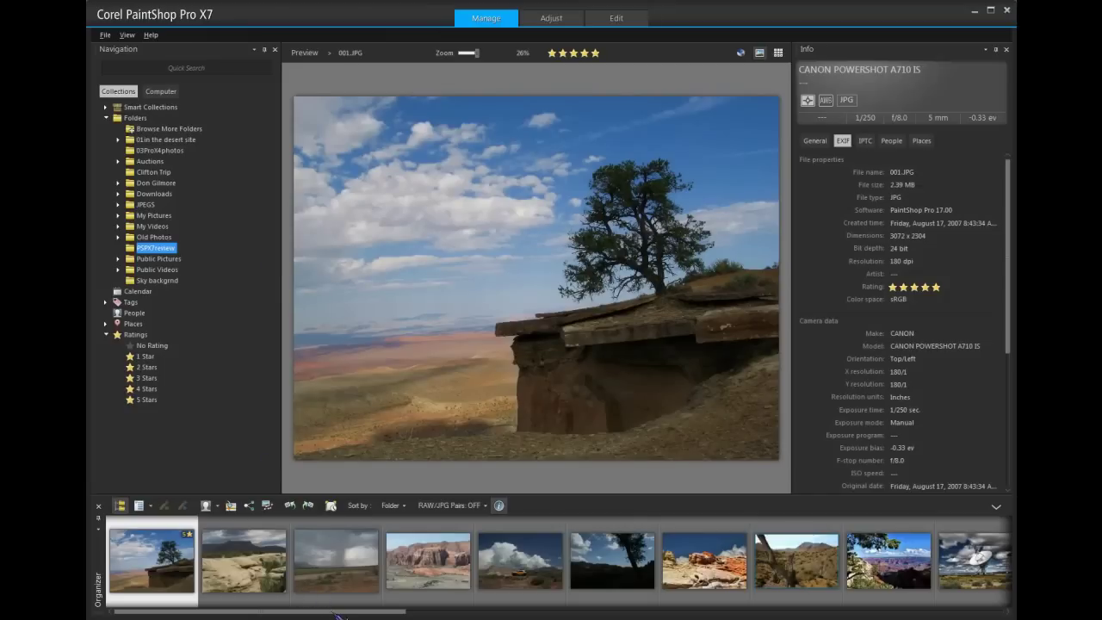
# Step: Set the rating of photo 001.JPG to four stars in its general file information
pyautogui.moveTo(337, 614); pyautogui.dragTo(289, 613)
pyautogui.click(935, 289)
pyautogui.click(817, 141)
pyautogui.click(916, 197)
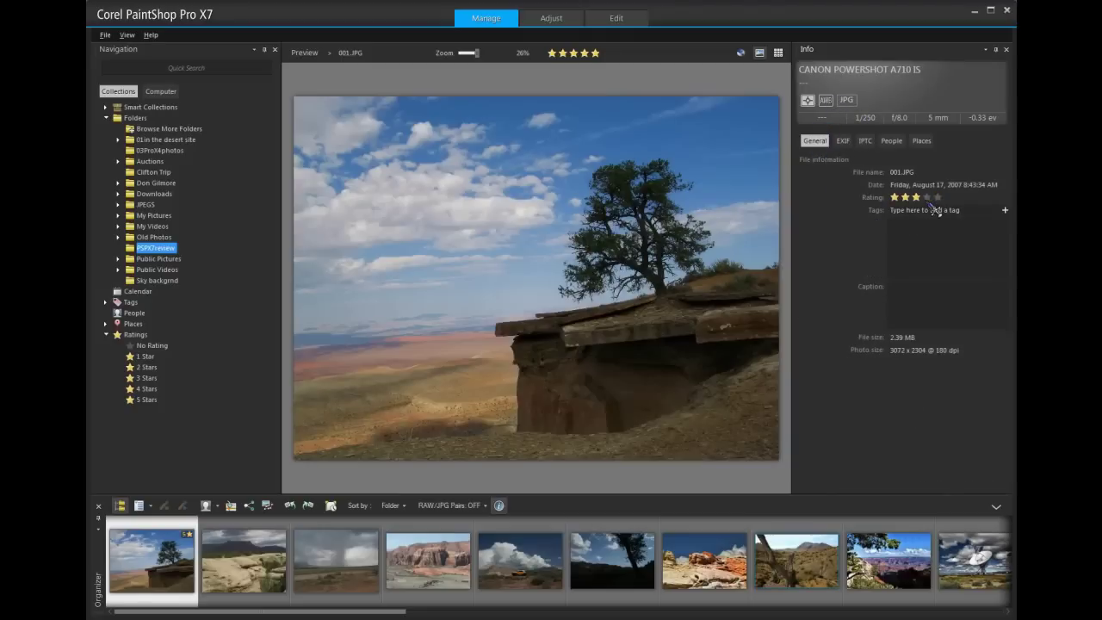
pyautogui.click(928, 199)
# Step: Examine the EXIF data of 001.JPG and view the folder's photos as thumbnails before returning to the preview
pyautogui.click(843, 141)
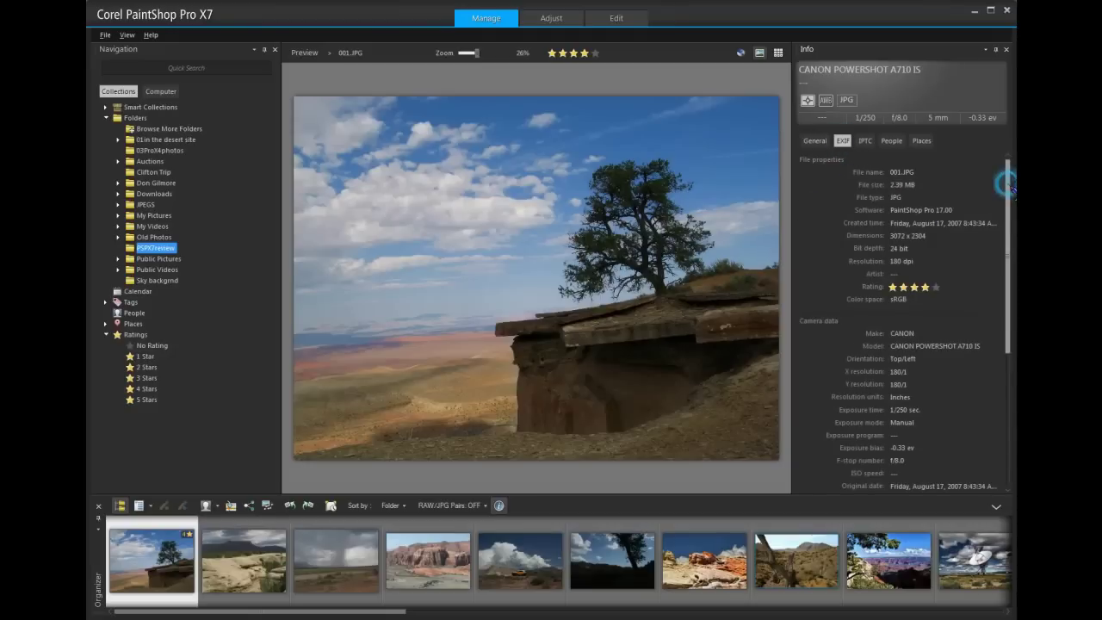
pyautogui.moveTo(1013, 190); pyautogui.dragTo(1013, 184)
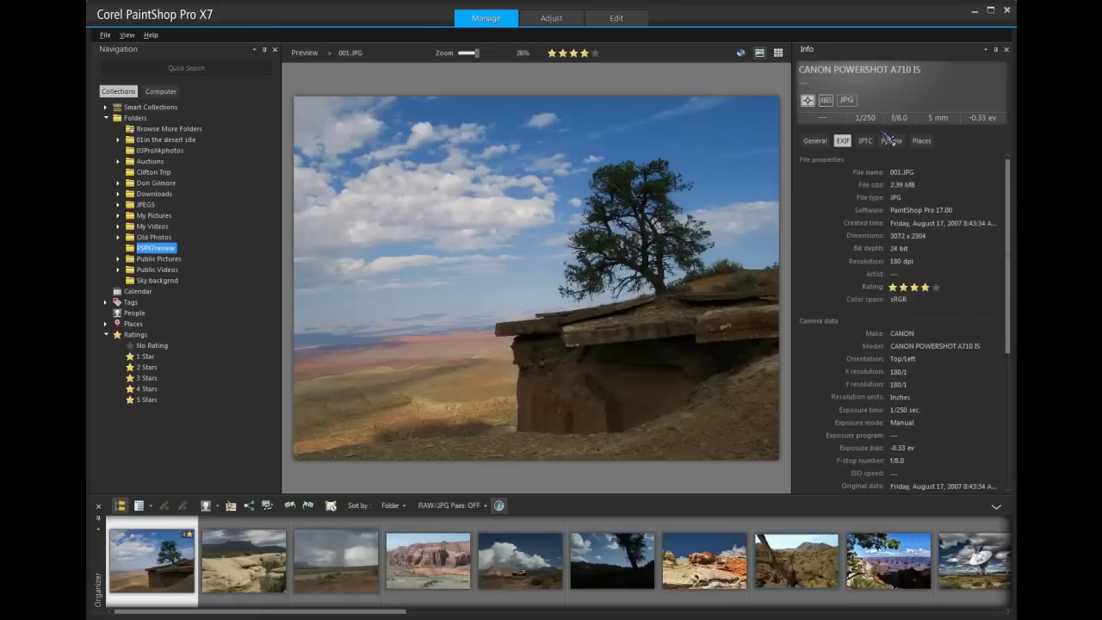
pyautogui.moveTo(1010, 189); pyautogui.dragTo(1010, 308)
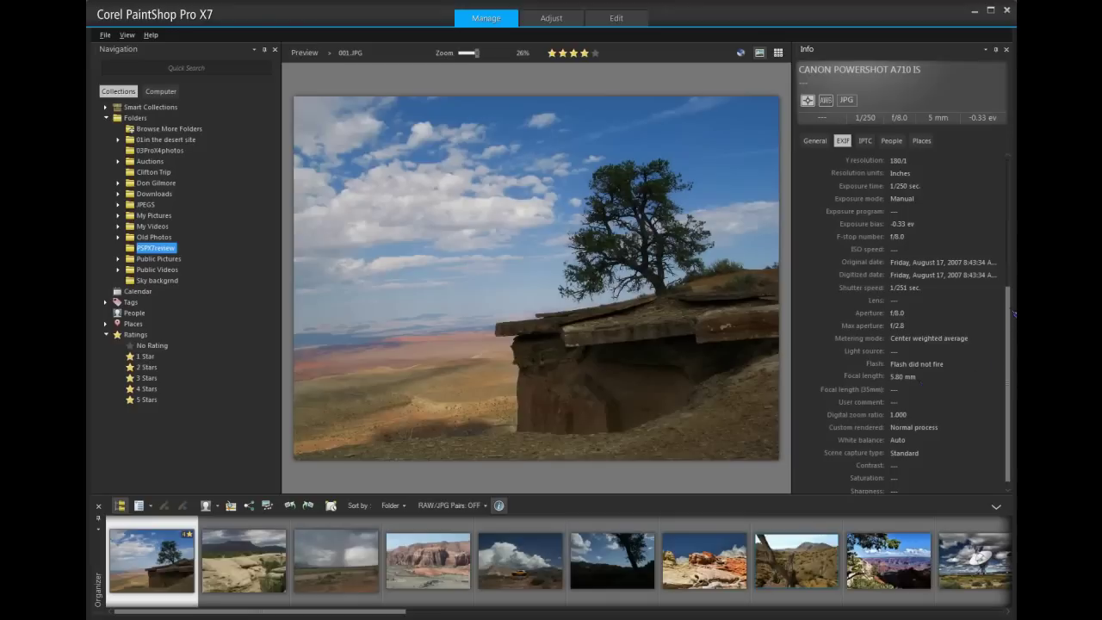
pyautogui.moveTo(1015, 315); pyautogui.dragTo(1014, 166)
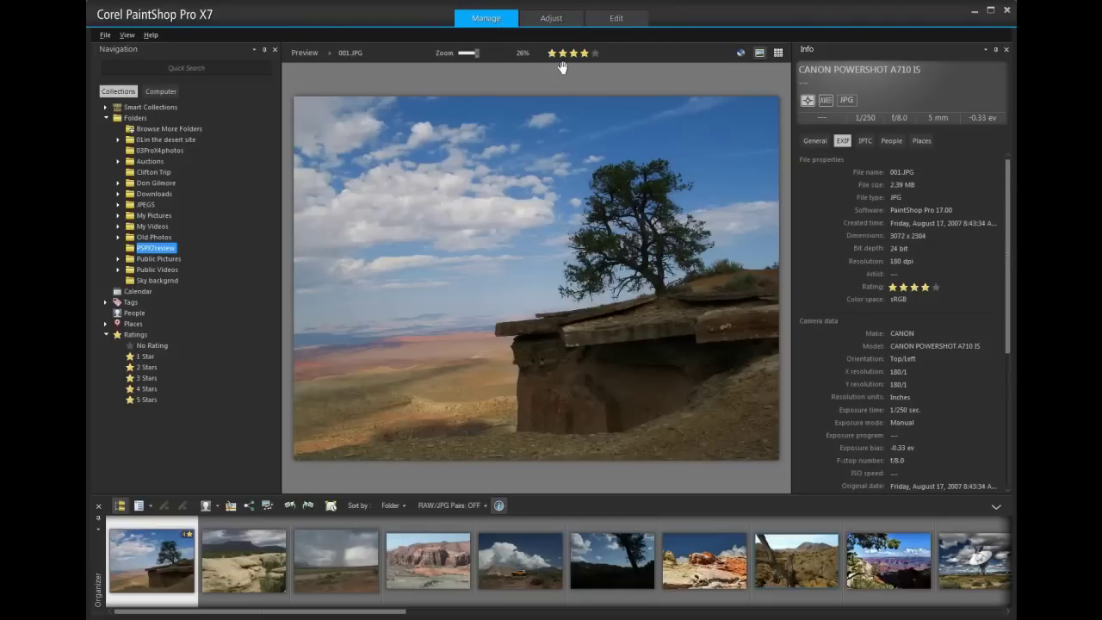
pyautogui.click(781, 55)
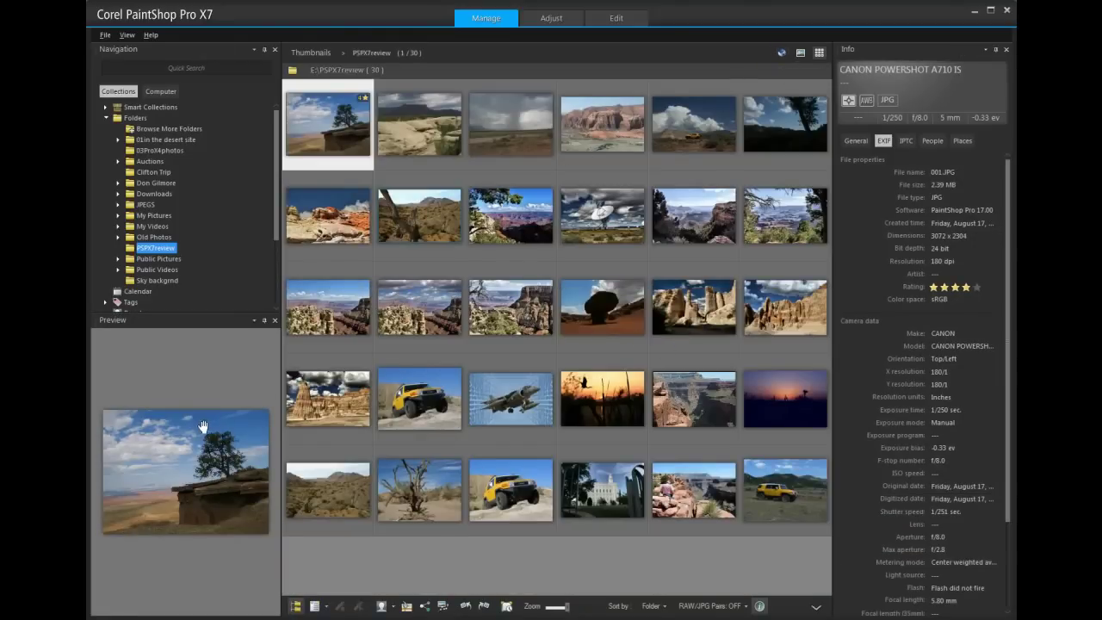
pyautogui.click(802, 54)
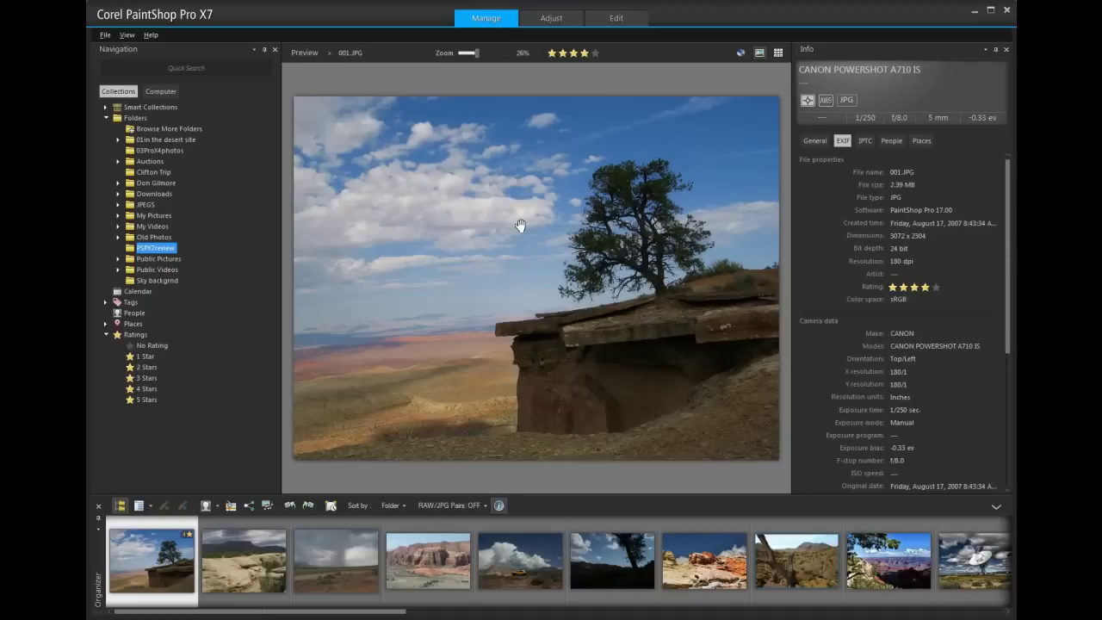
# Step: Straighten 001.JPG in the Adjust workspace by tilting the straightening line to the horizon at about 355 degrees, with image cropping on
pyautogui.click(549, 19)
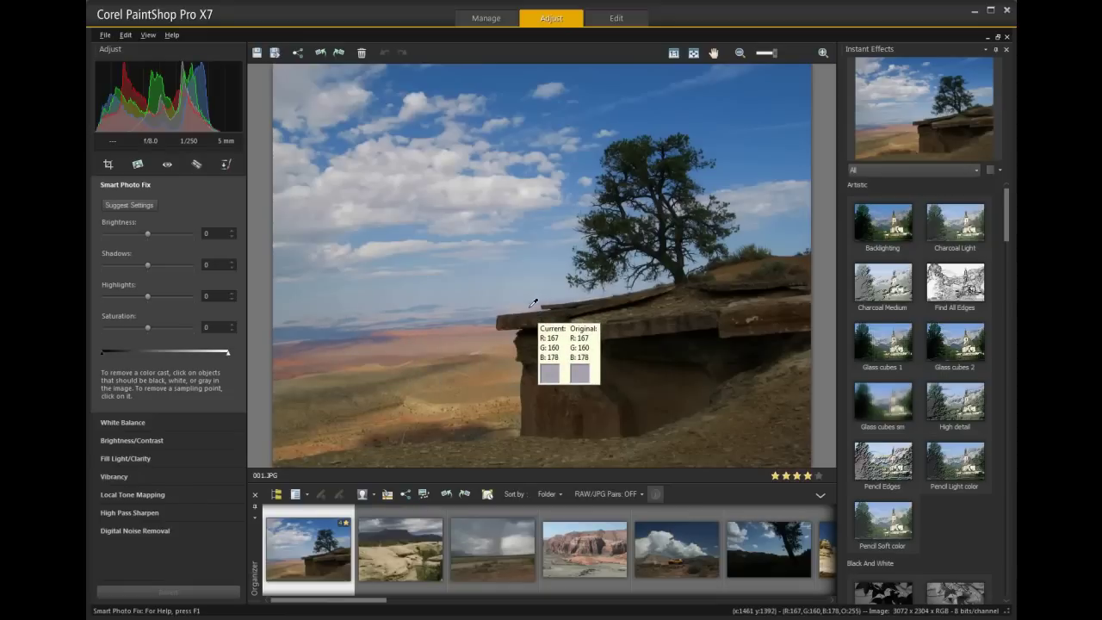
pyautogui.click(140, 168)
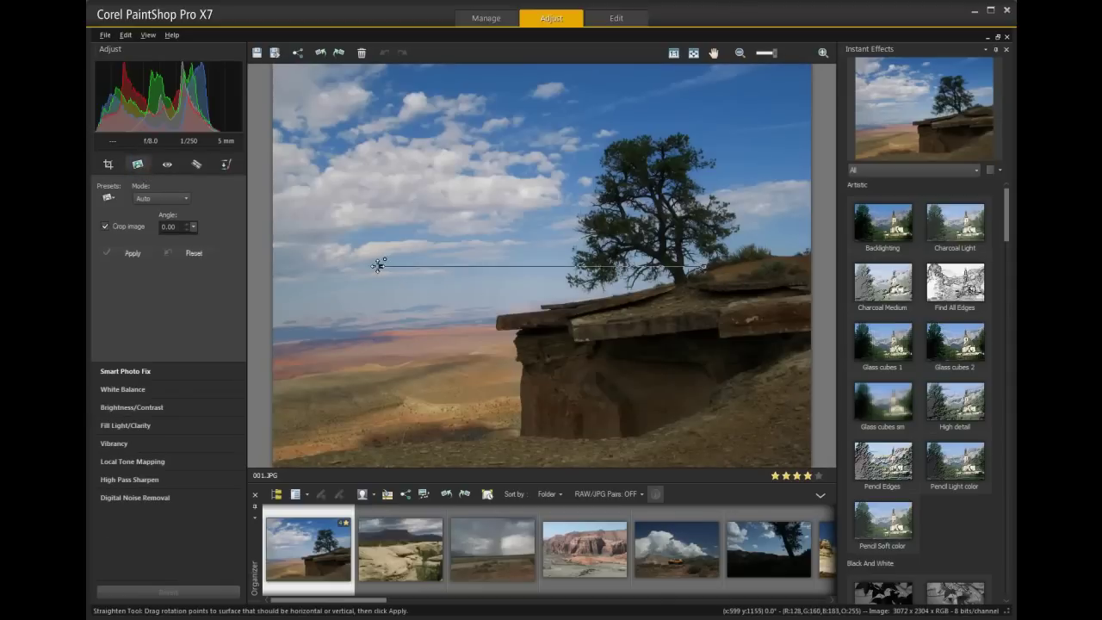
pyautogui.moveTo(381, 266); pyautogui.dragTo(380, 293)
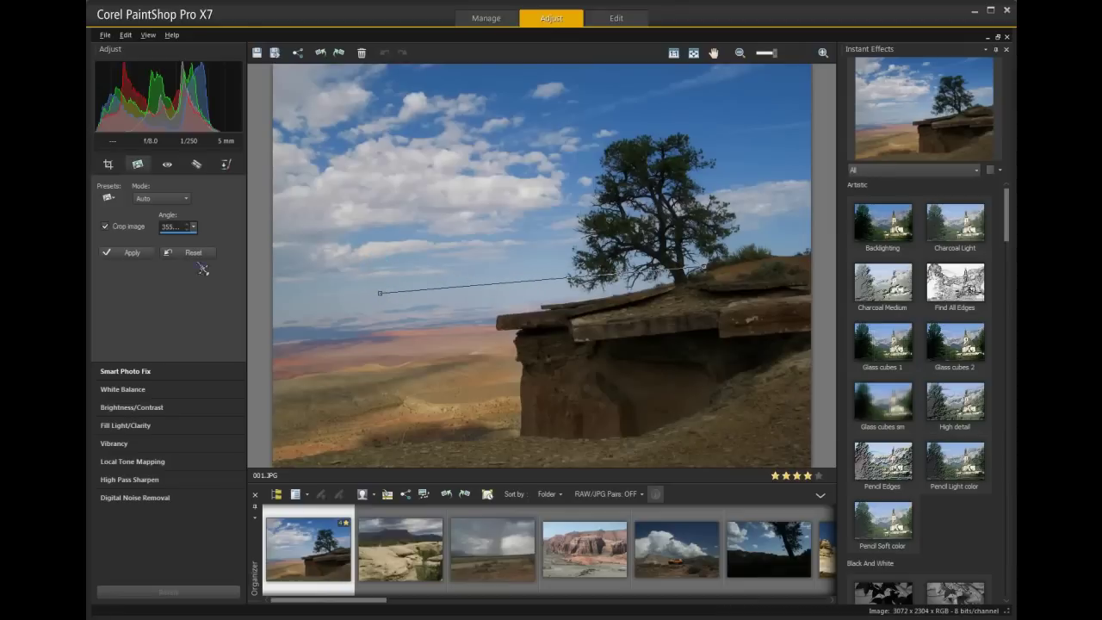
pyautogui.click(129, 253)
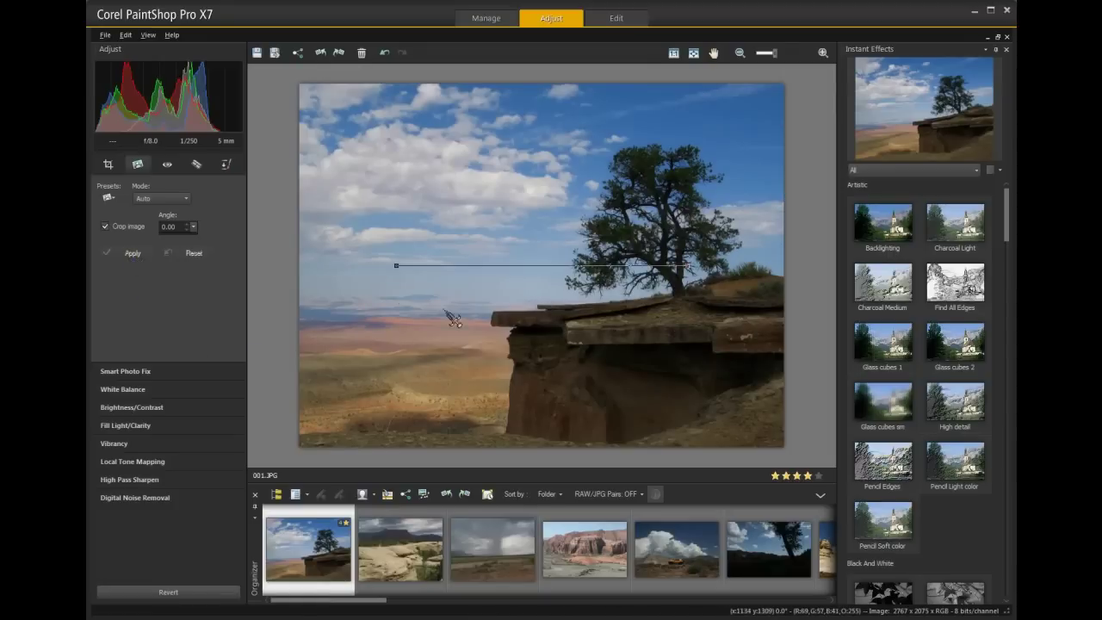
# Step: Apply the suggested Smart Photo Fix settings to the photo and set the Local Tone Mapping strength to 2.0
pyautogui.click(129, 372)
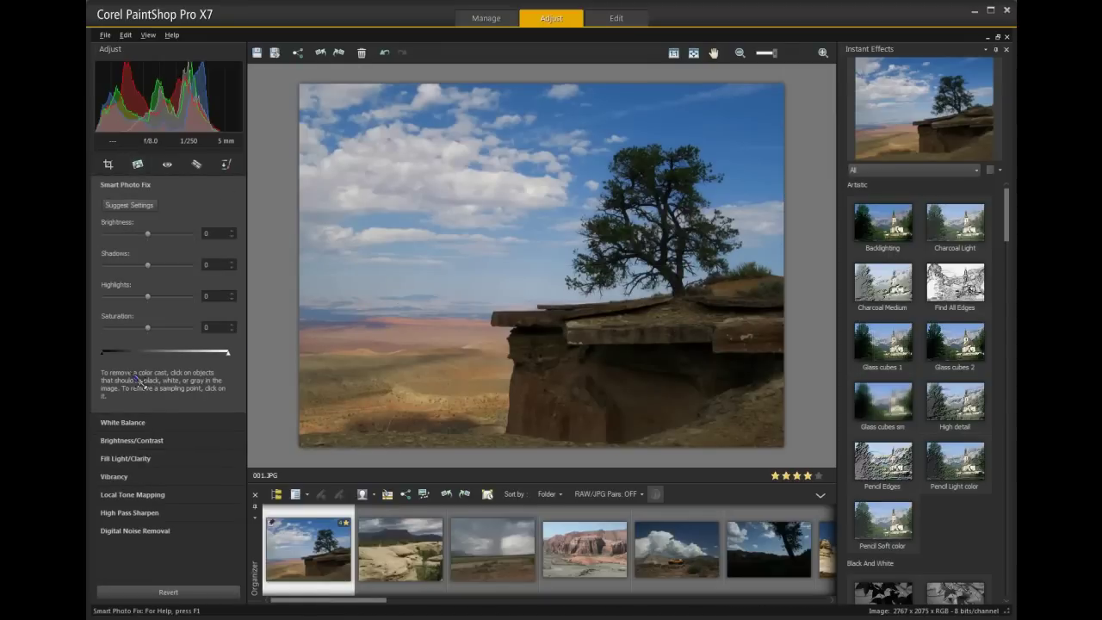
pyautogui.click(129, 205)
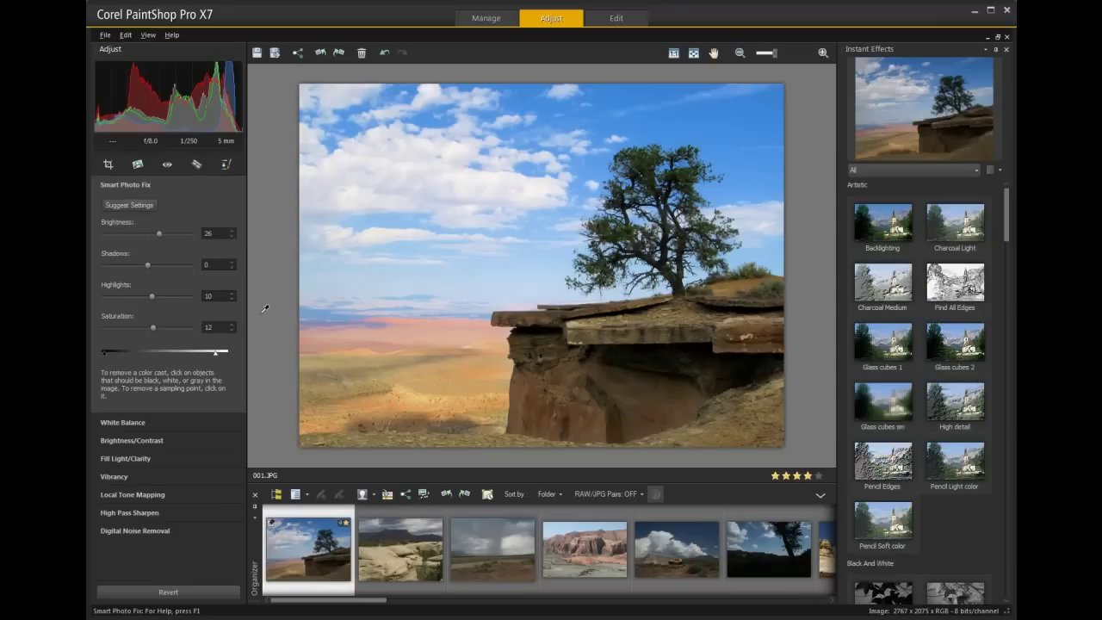
pyautogui.click(137, 495)
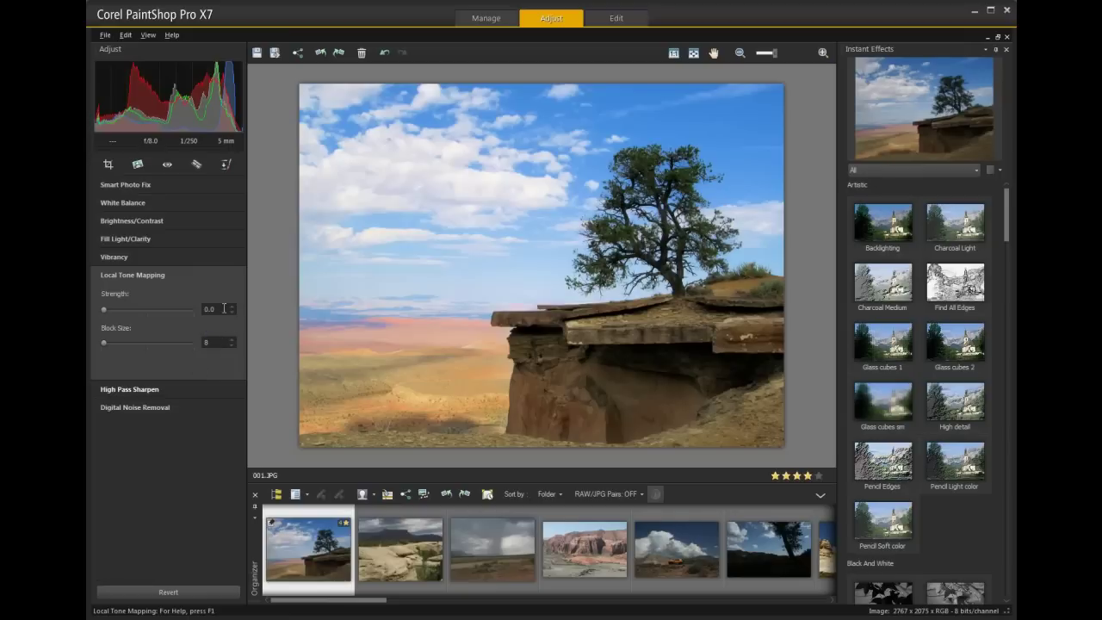
pyautogui.click(233, 308)
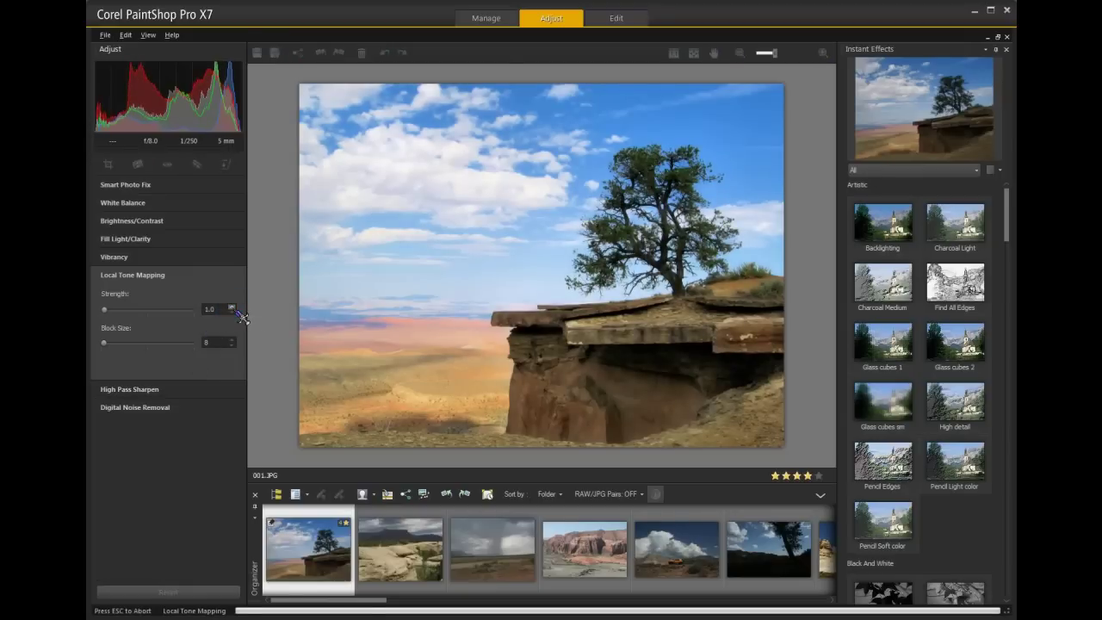
pyautogui.click(233, 308)
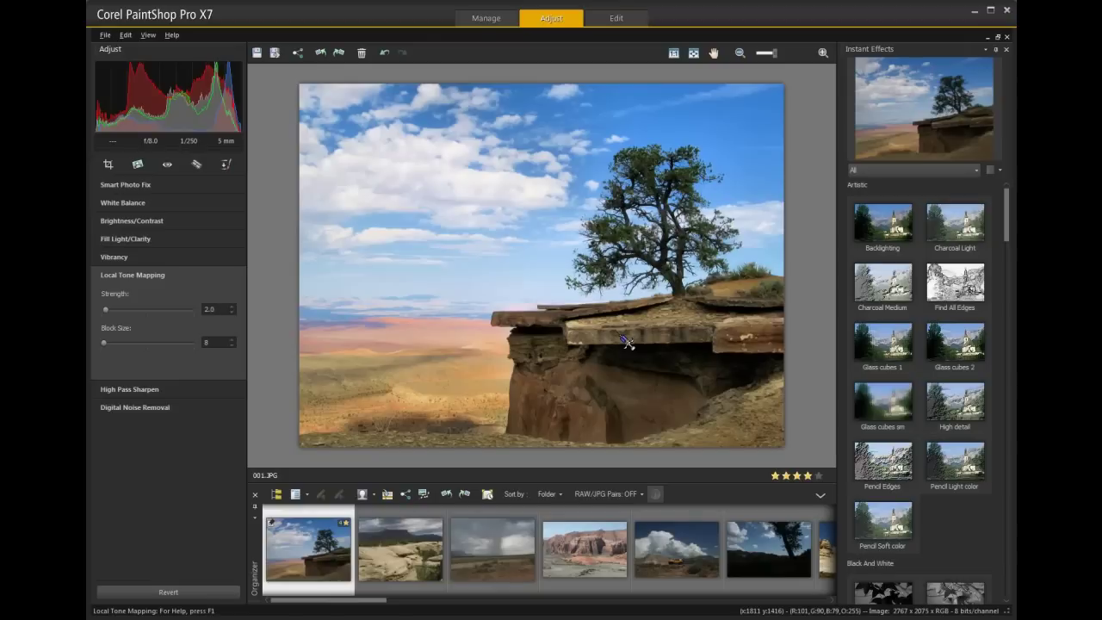
# Step: Save the adjusted photo as a new file, 001a.JPG, in the PSPX7review folder and refresh the organizer
pyautogui.click(107, 36)
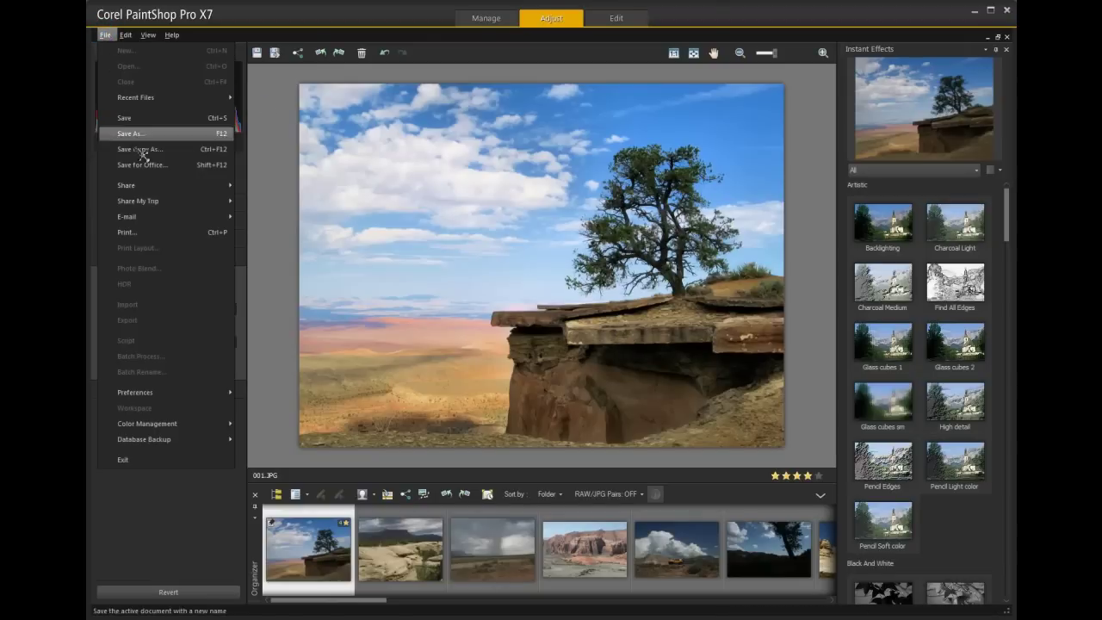
pyautogui.click(154, 136)
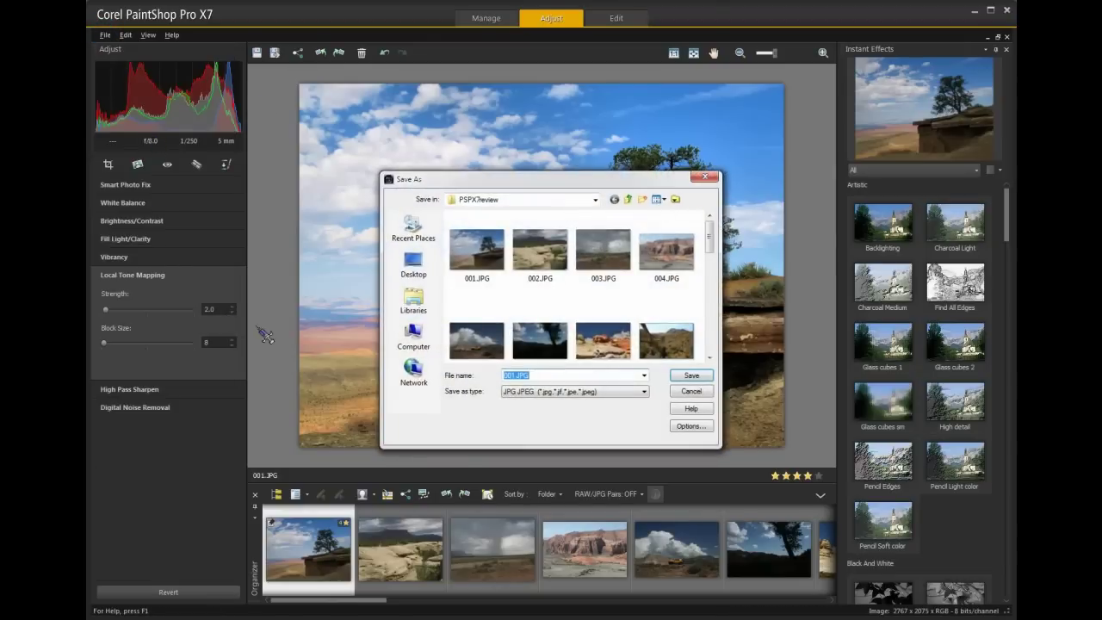
pyautogui.click(515, 377)
pyautogui.click(691, 379)
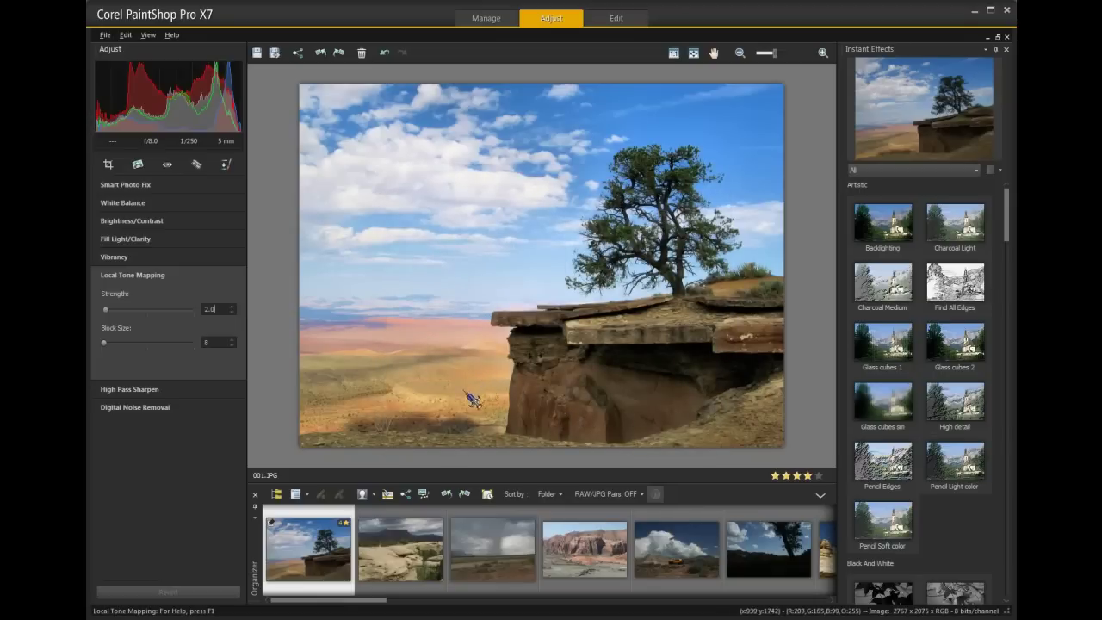
pyautogui.click(308, 495)
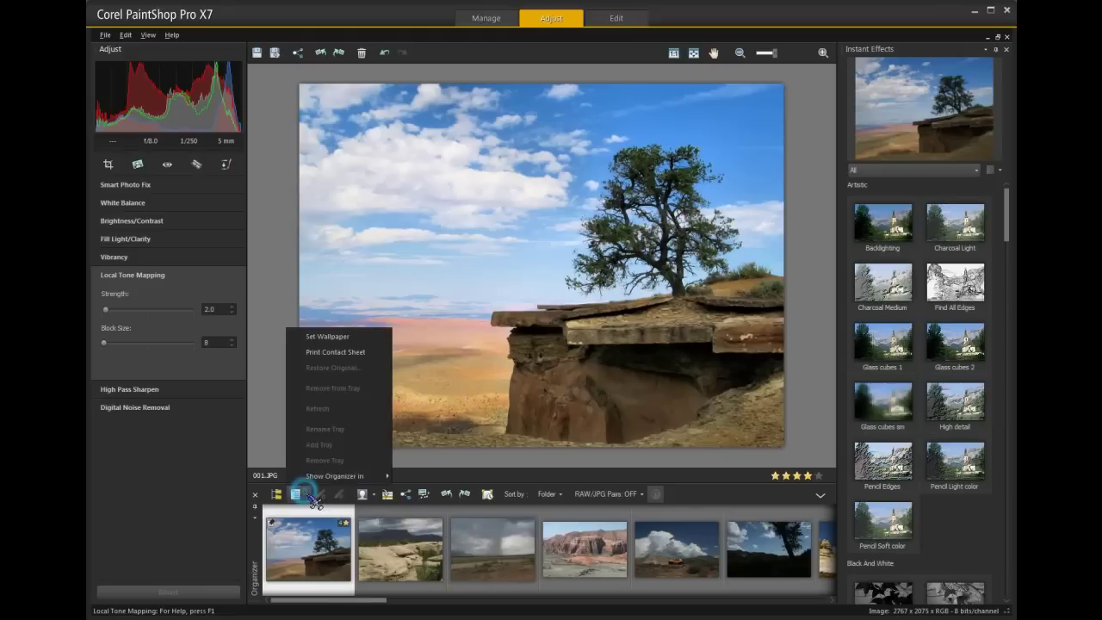
pyautogui.click(319, 408)
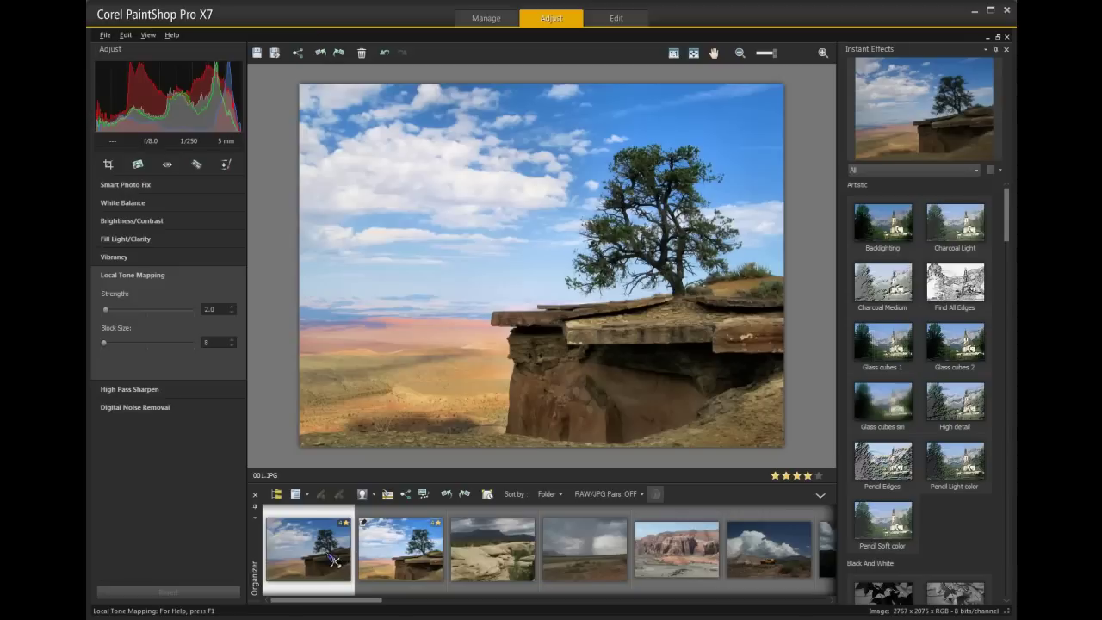
# Step: Compare the adjusted 001a.JPG with the original 001.JPG, finishing with the original open
pyautogui.click(404, 548)
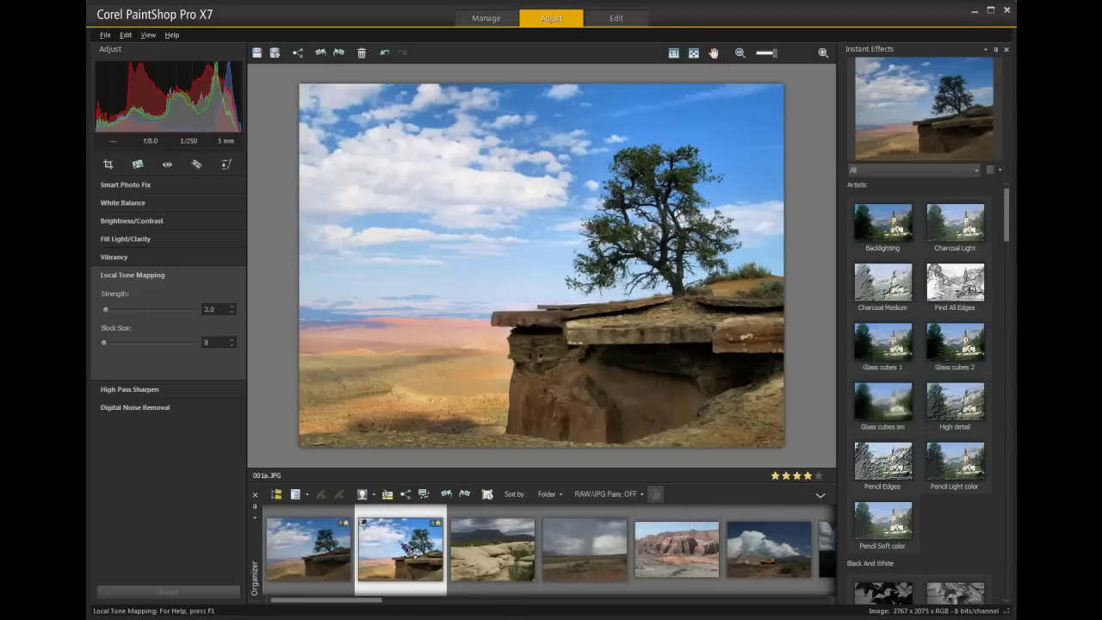
pyautogui.click(330, 549)
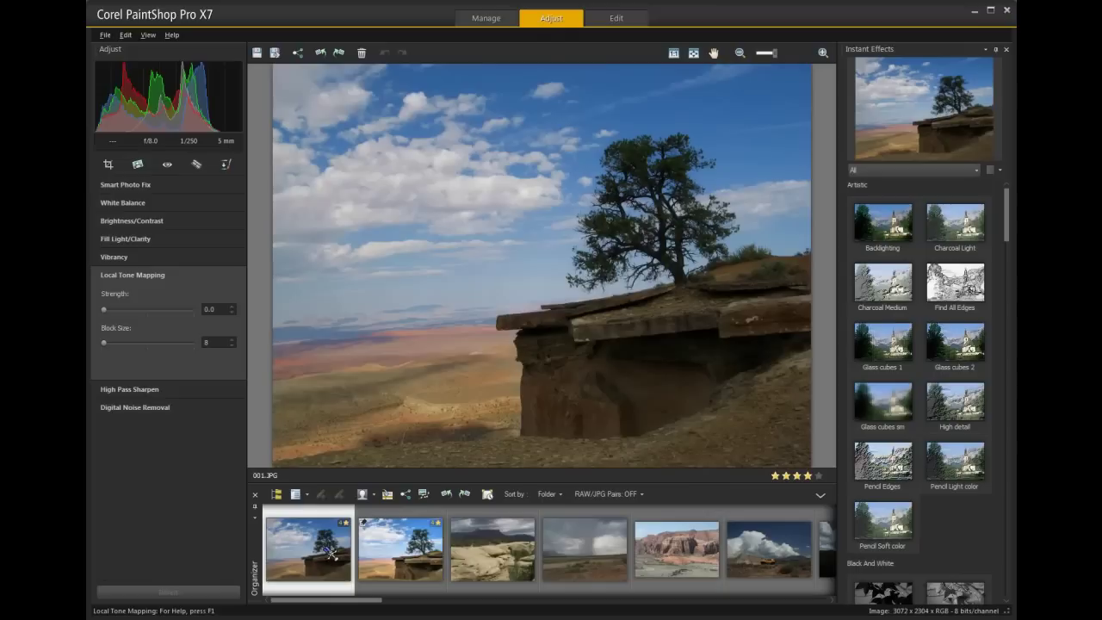
pyautogui.click(406, 558)
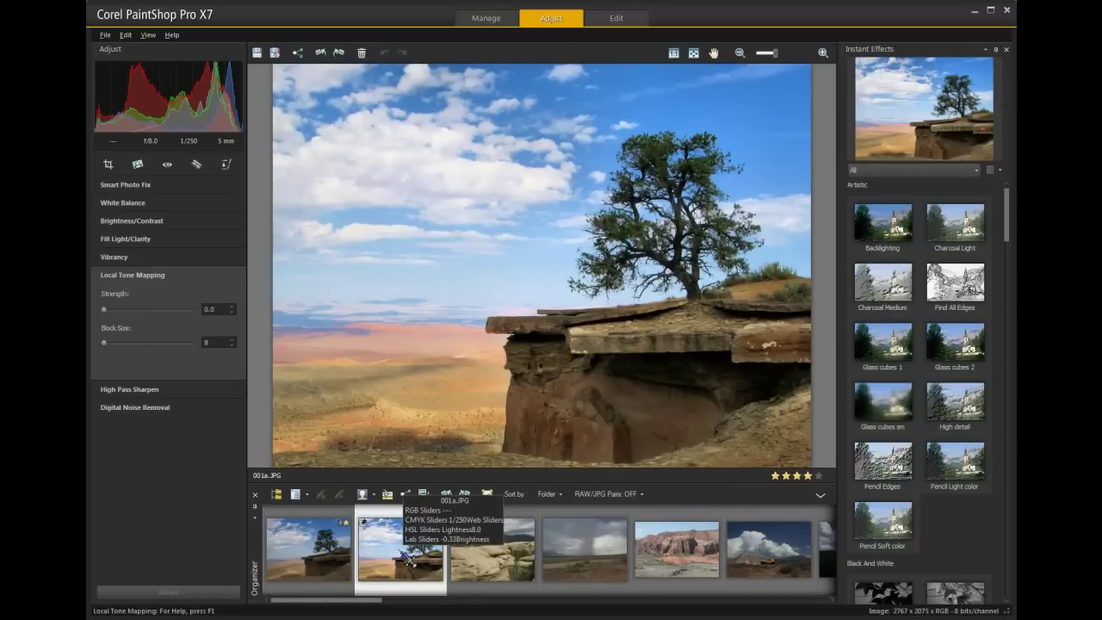
pyautogui.click(319, 553)
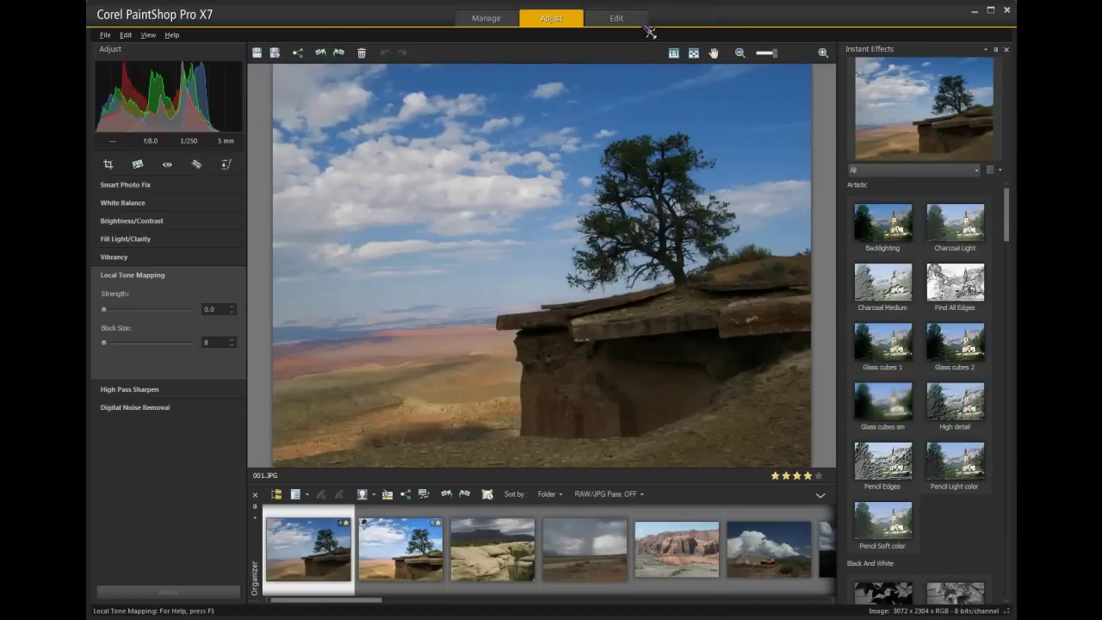
# Step: Straighten 001.JPG in the Edit workspace by tilting the straightening line to an angle of about 356.13 degrees, with image cropping on
pyautogui.click(615, 18)
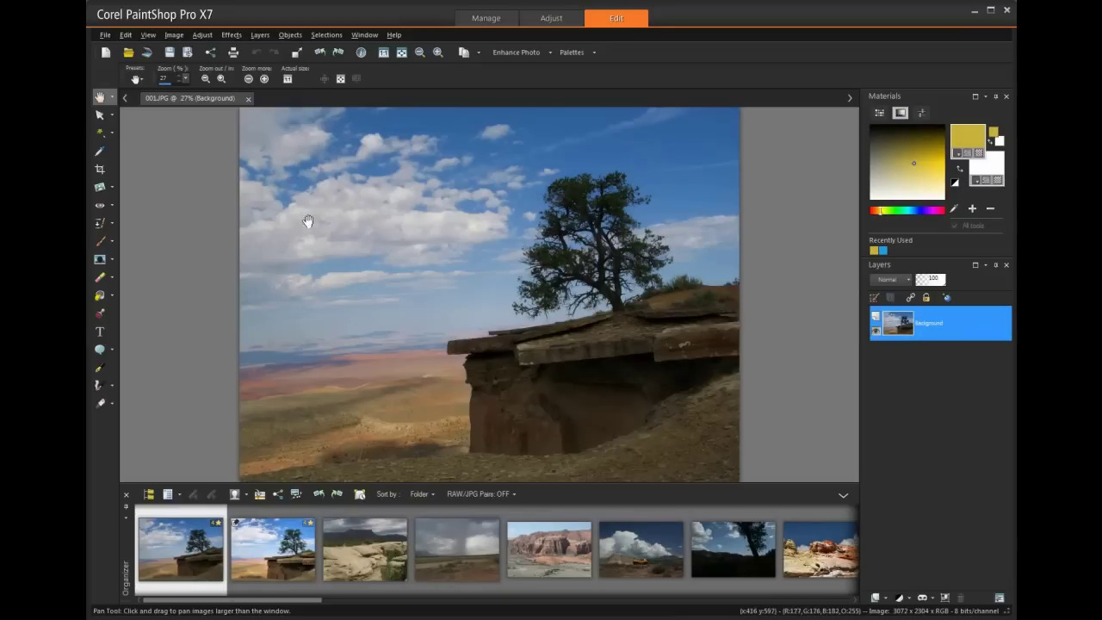
pyautogui.click(100, 187)
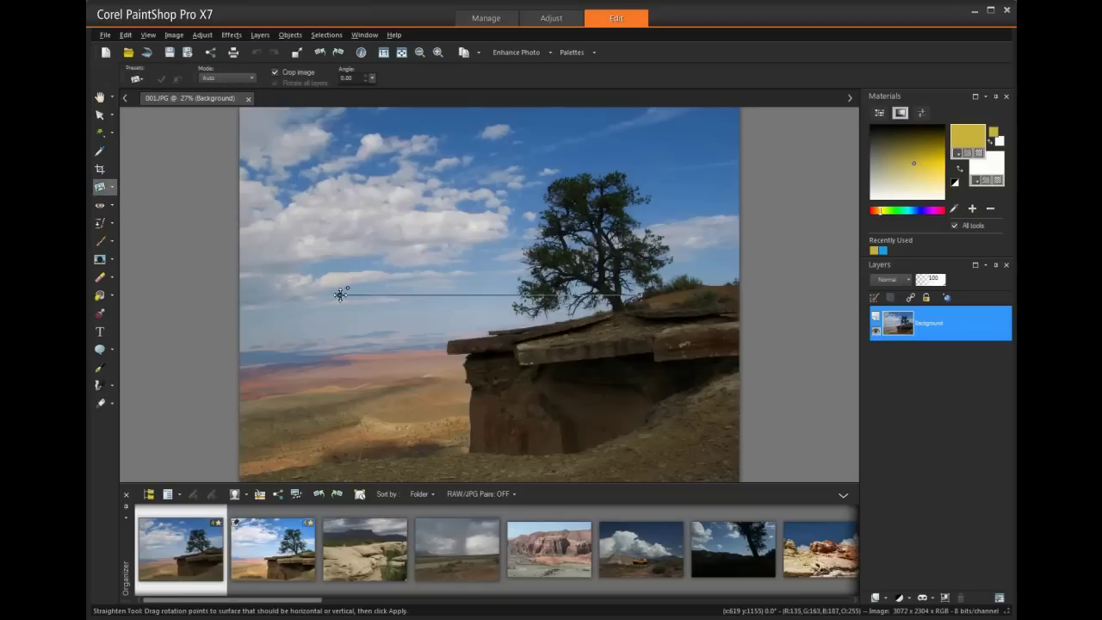
pyautogui.moveTo(342, 295); pyautogui.dragTo(338, 313)
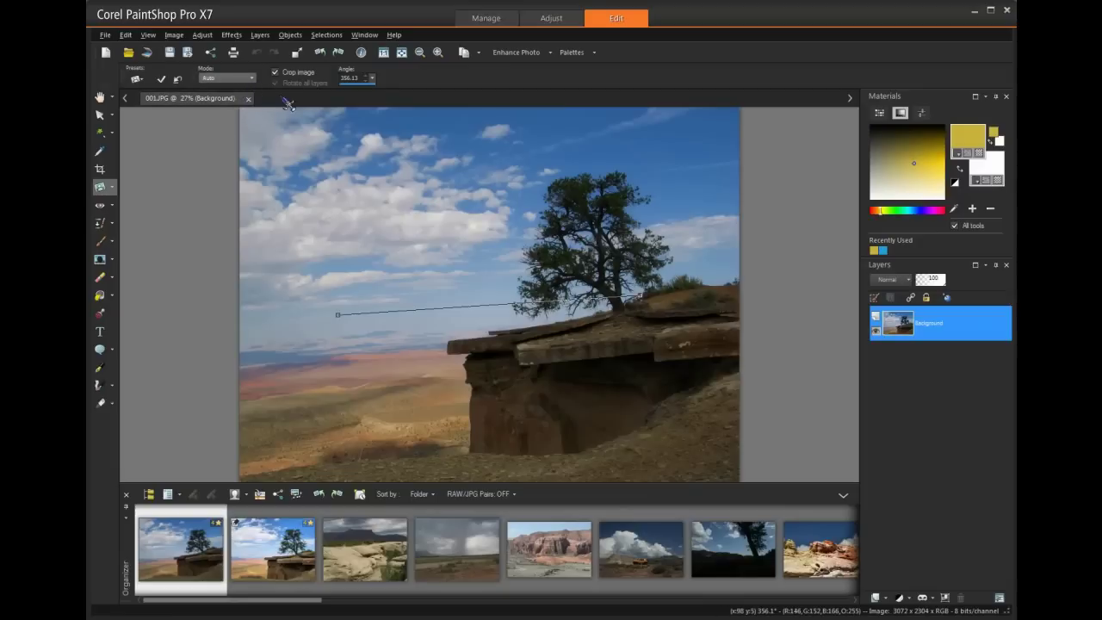
pyautogui.click(161, 79)
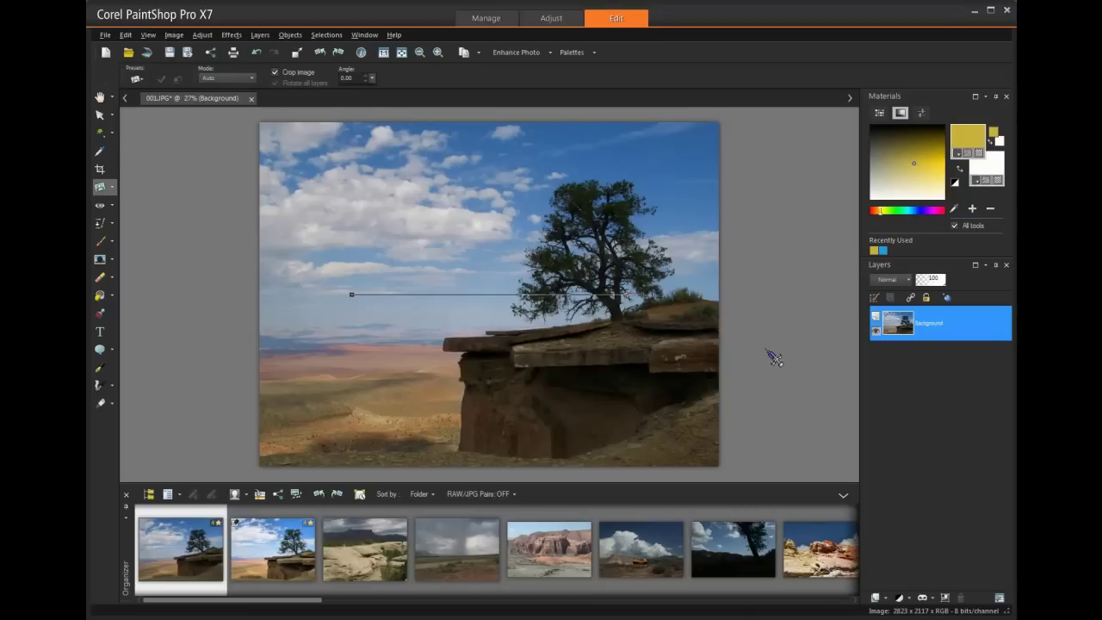
# Step: Run the Athentech Imaging Perfectly Clear plugin on the straightened photo and apply its Default preset
pyautogui.click(230, 35)
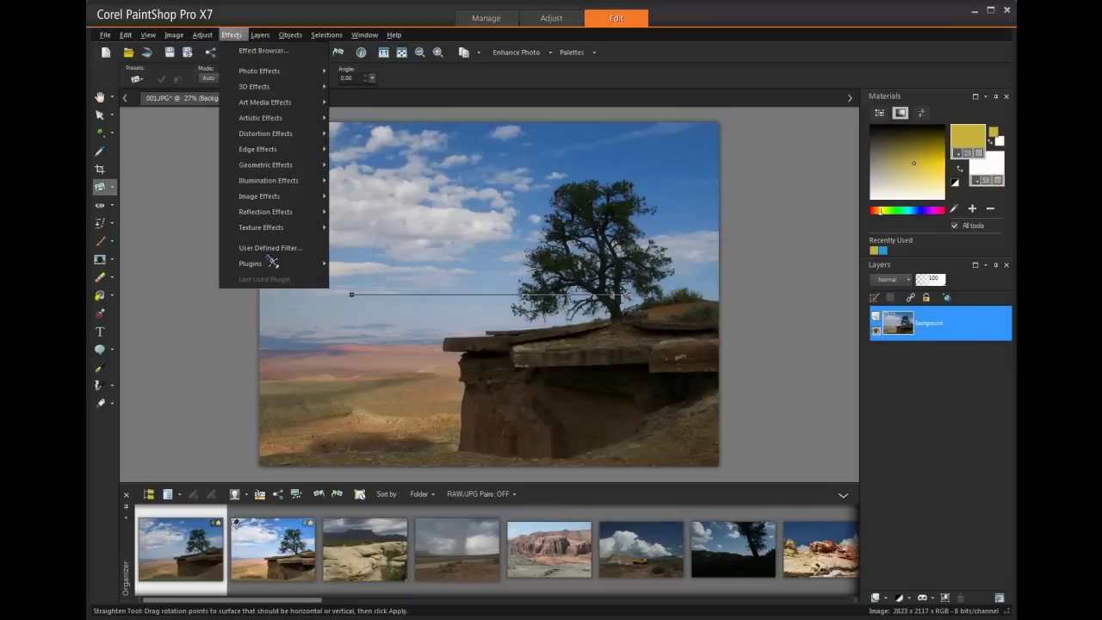
pyautogui.moveTo(301, 265)
pyautogui.moveTo(384, 268)
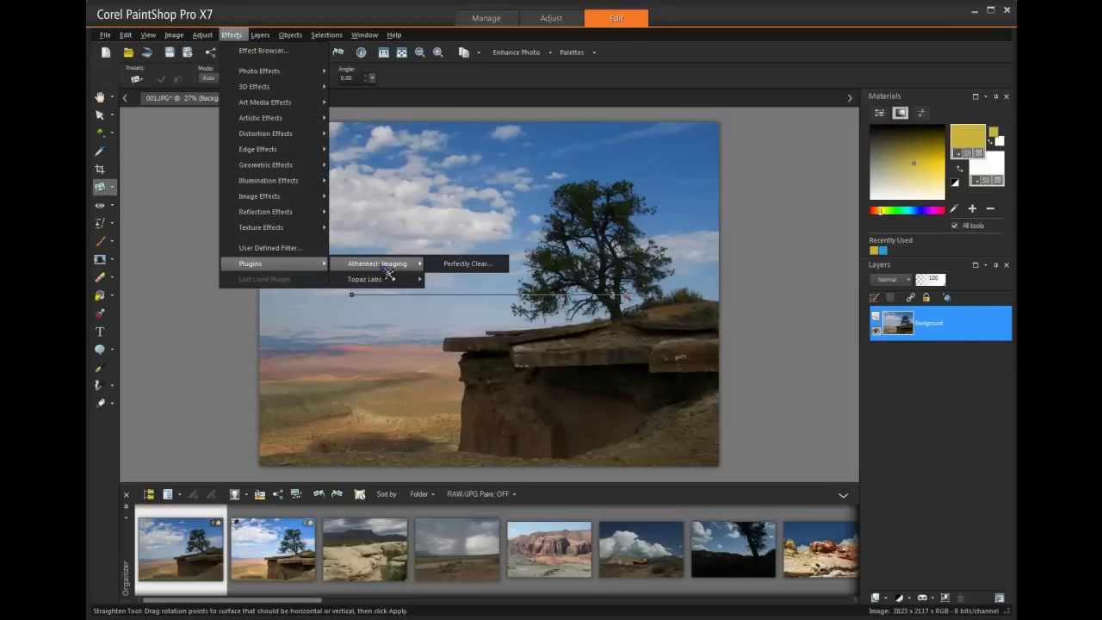
pyautogui.click(465, 264)
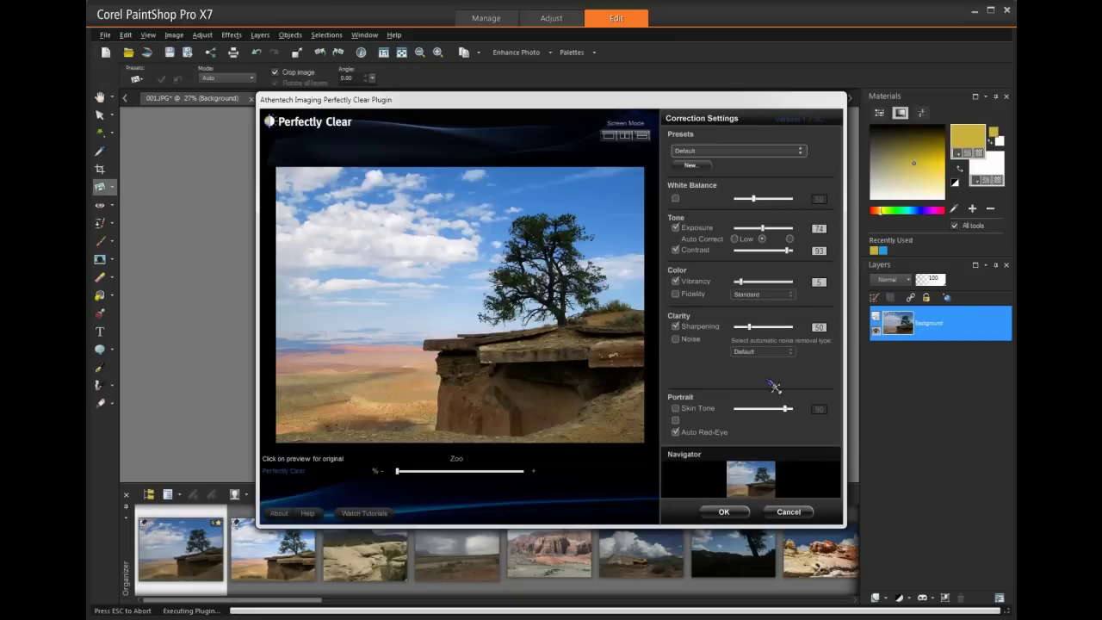
pyautogui.click(739, 513)
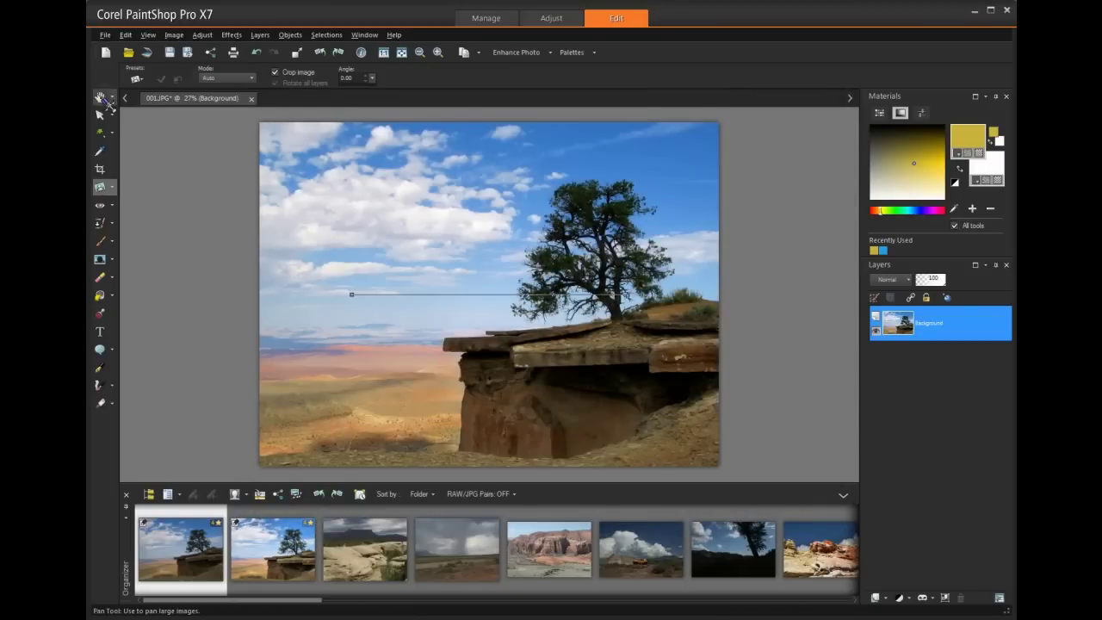
# Step: Compare the photo before and after the Perfectly Clear and straightening edits by undoing and redoing them, finishing with both edits restored
pyautogui.click(100, 96)
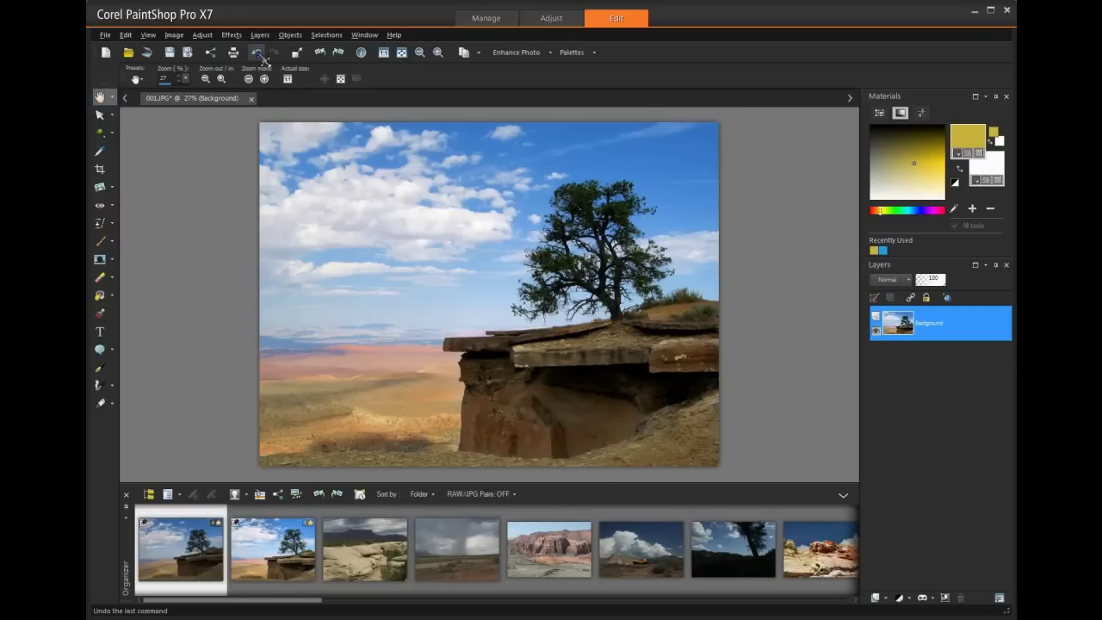
pyautogui.click(257, 52)
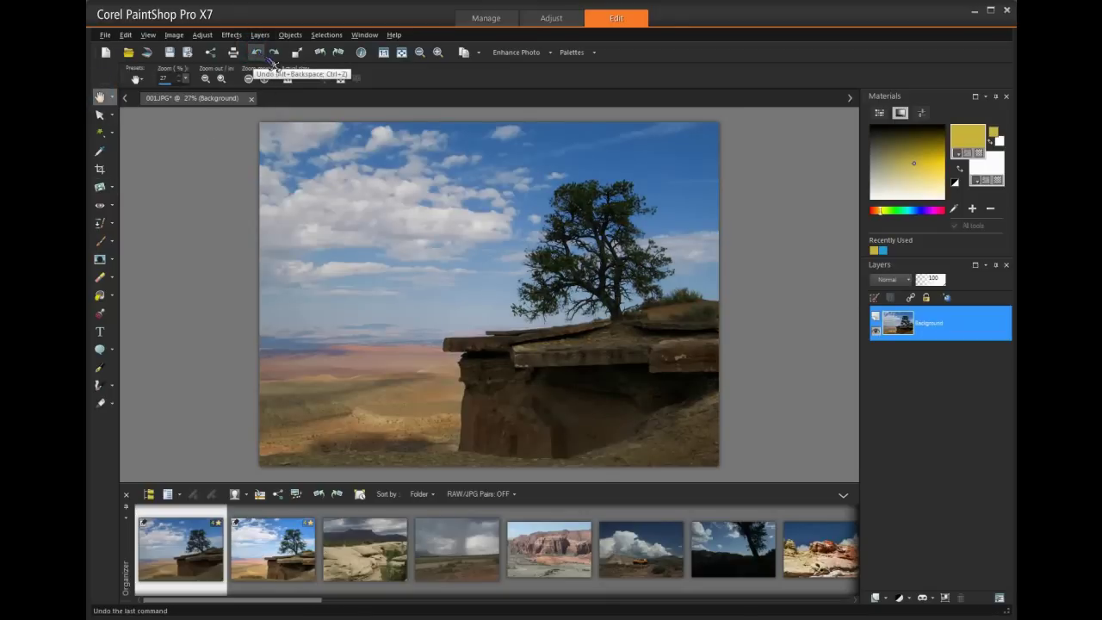
pyautogui.click(278, 54)
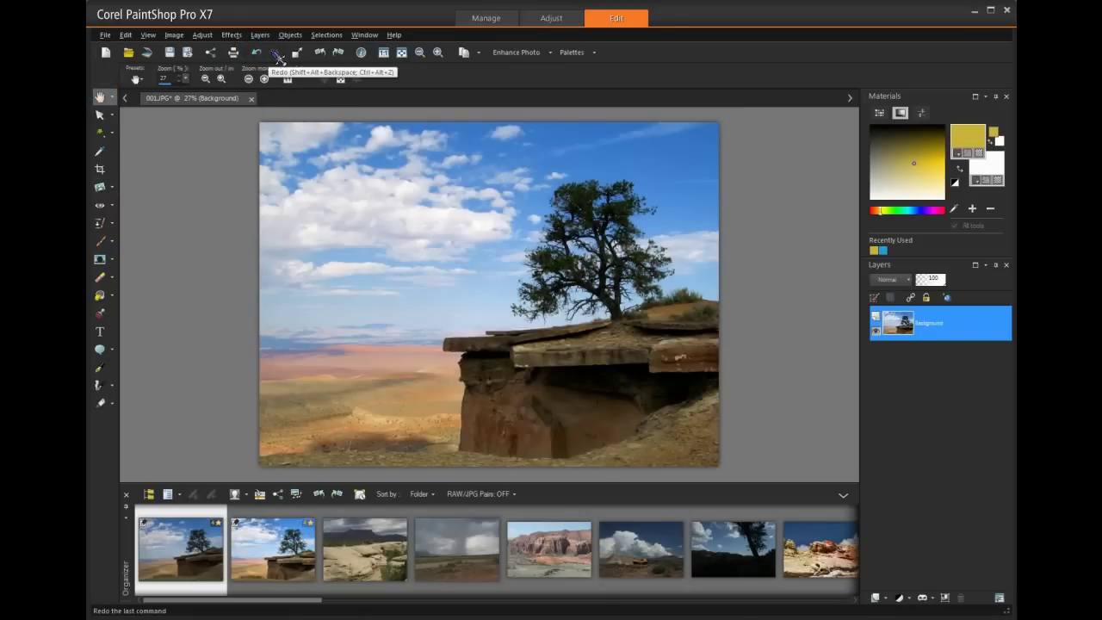
pyautogui.click(259, 54)
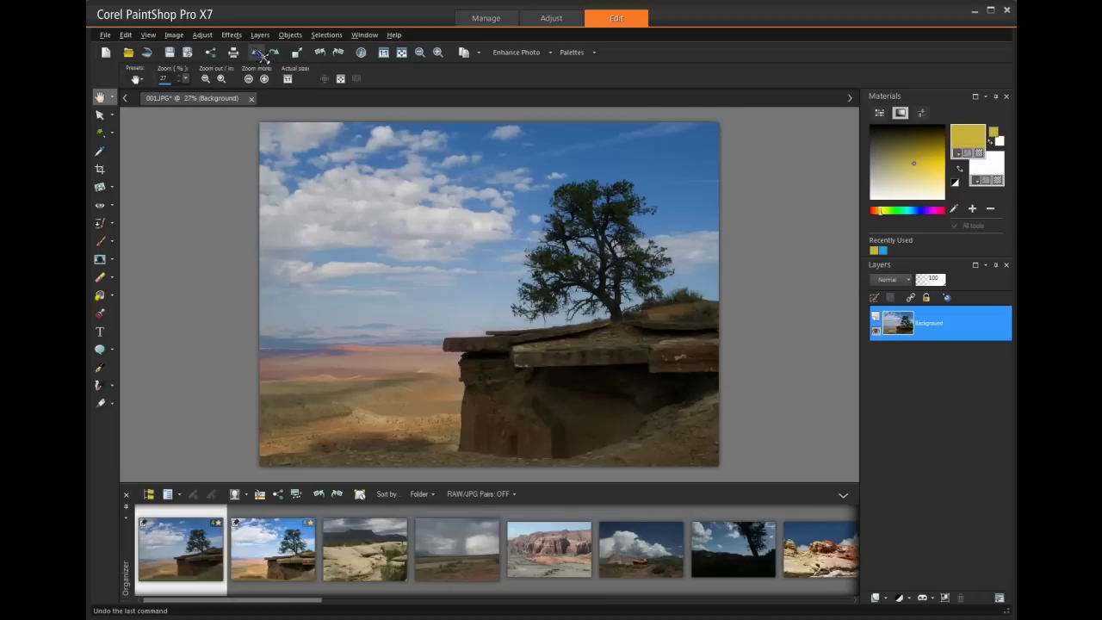
pyautogui.click(258, 53)
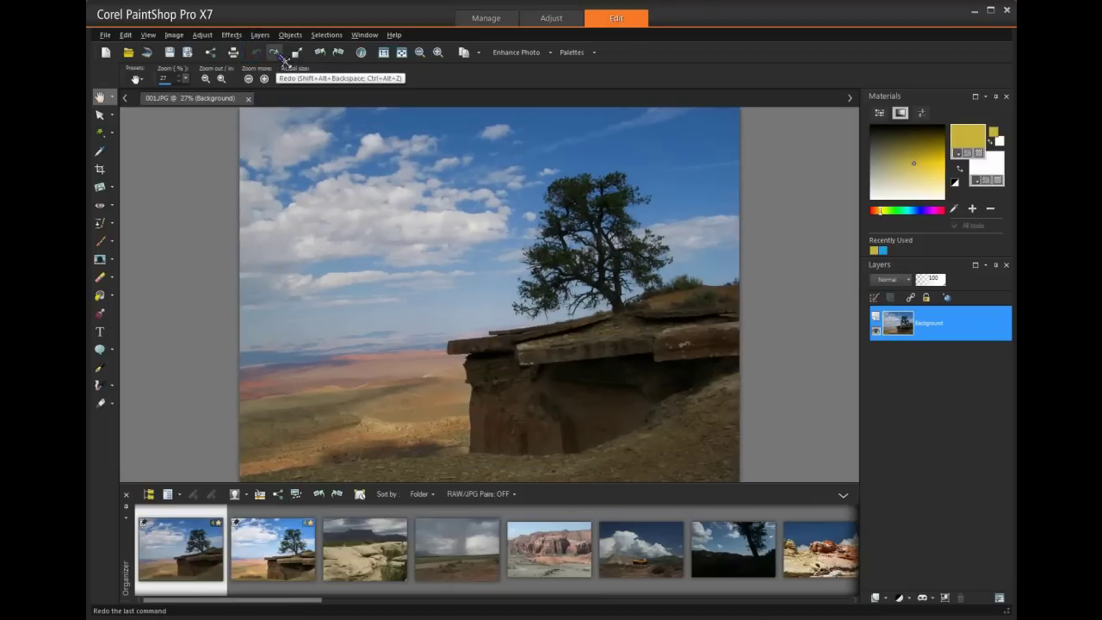
pyautogui.click(280, 55)
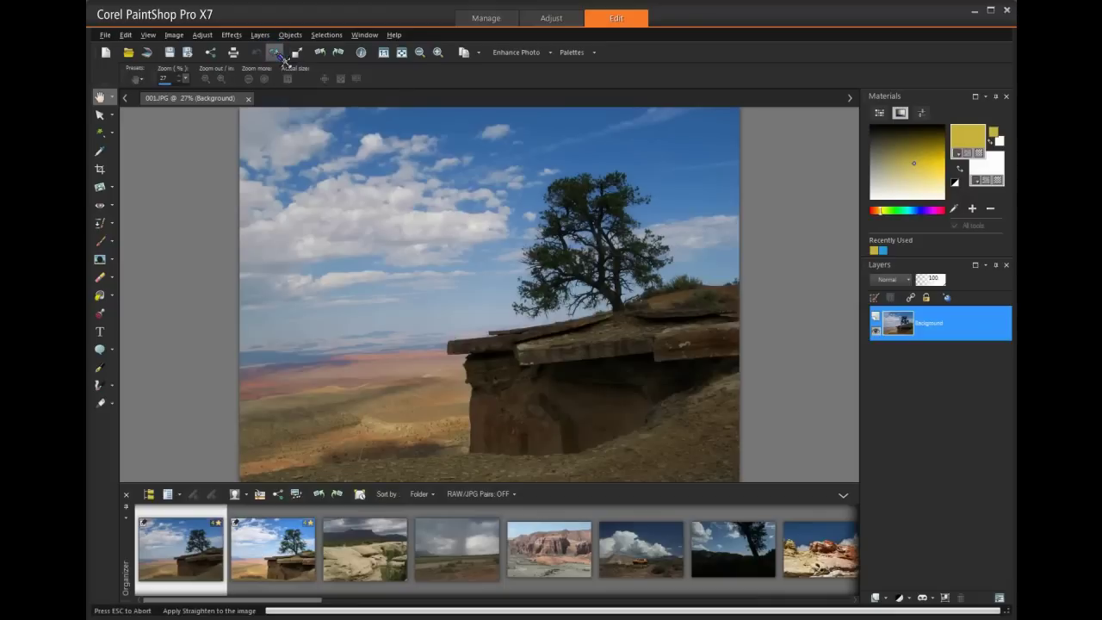
pyautogui.click(280, 55)
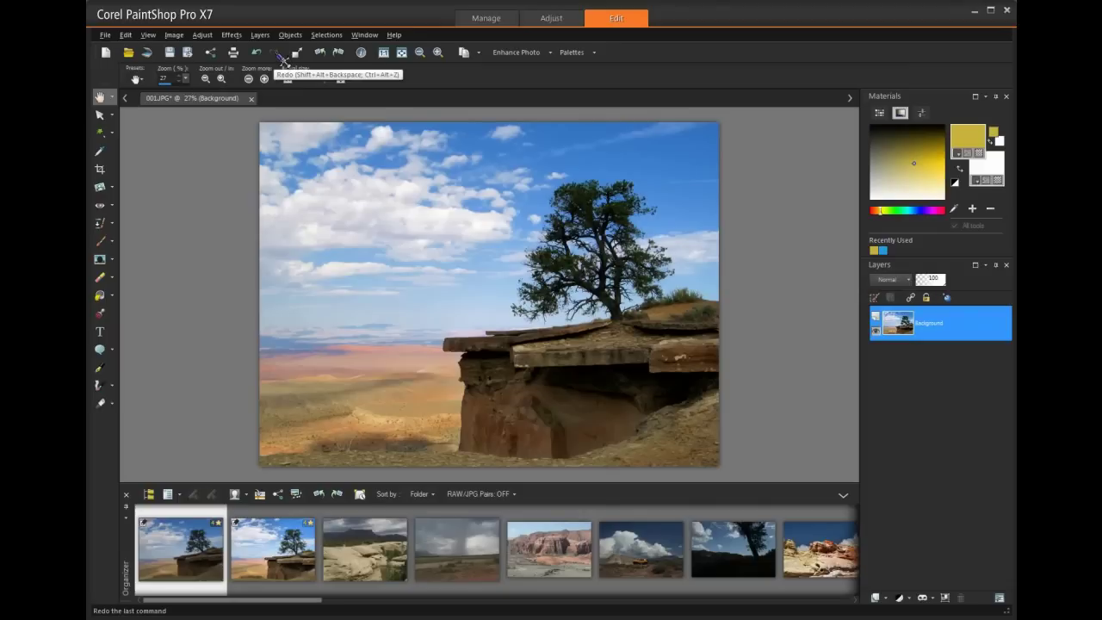
# Step: Check which Topaz Labs plugins are available among the effects plugins
pyautogui.click(231, 36)
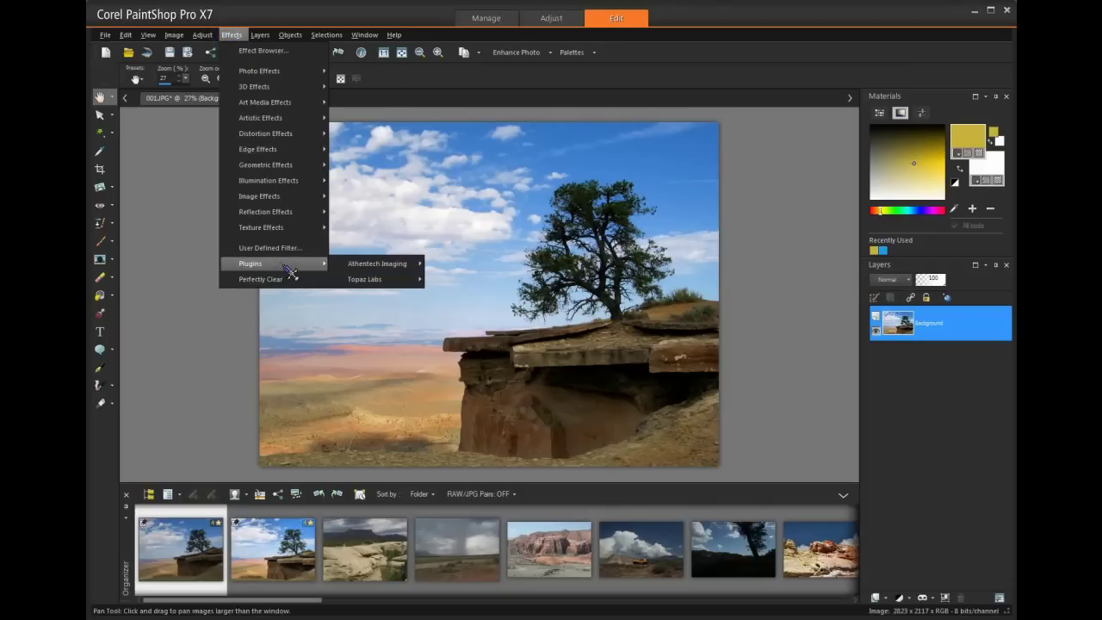
pyautogui.moveTo(388, 285)
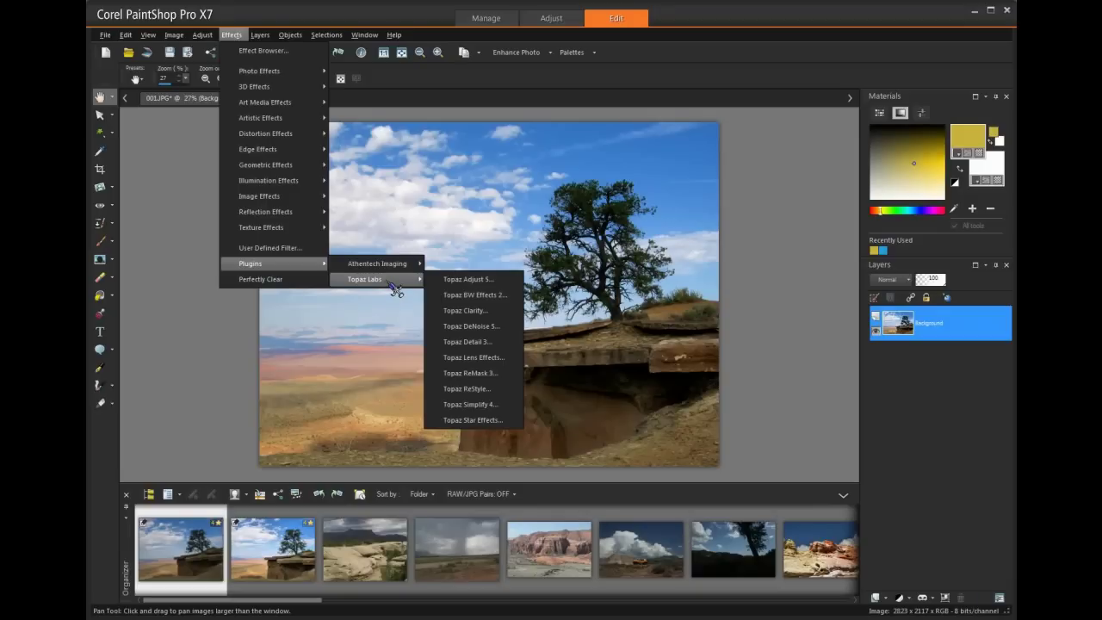
pyautogui.click(202, 155)
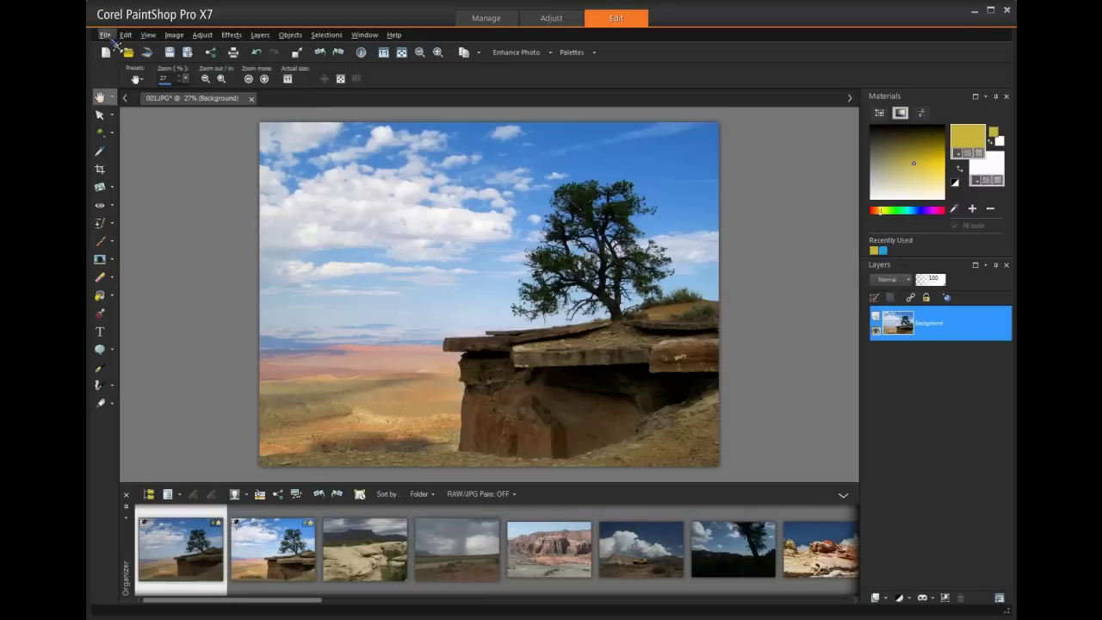
# Step: Add the Topaz DeJpeg 4 folder from Program Files (x86)\Topaz Labs to the plug-in file locations and save the change
pyautogui.click(107, 36)
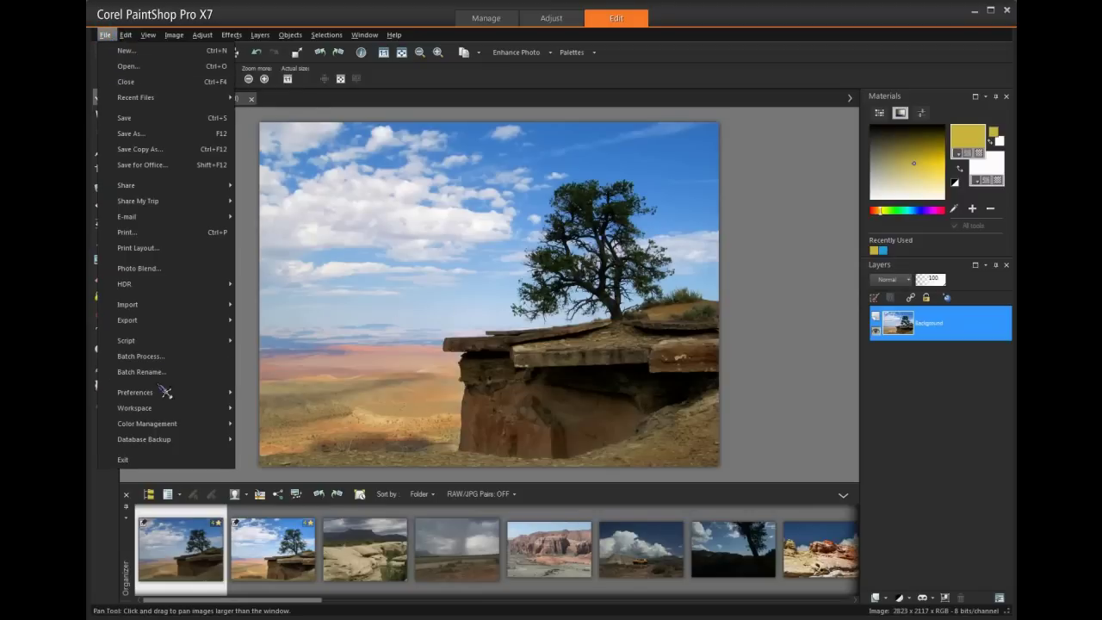
pyautogui.moveTo(172, 394)
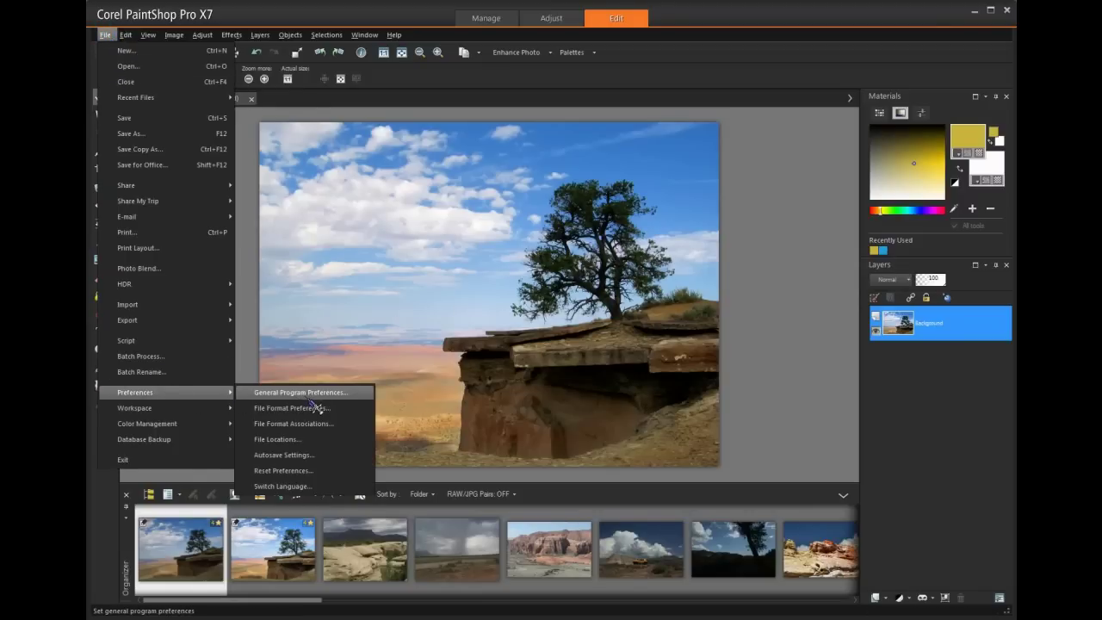
pyautogui.click(297, 443)
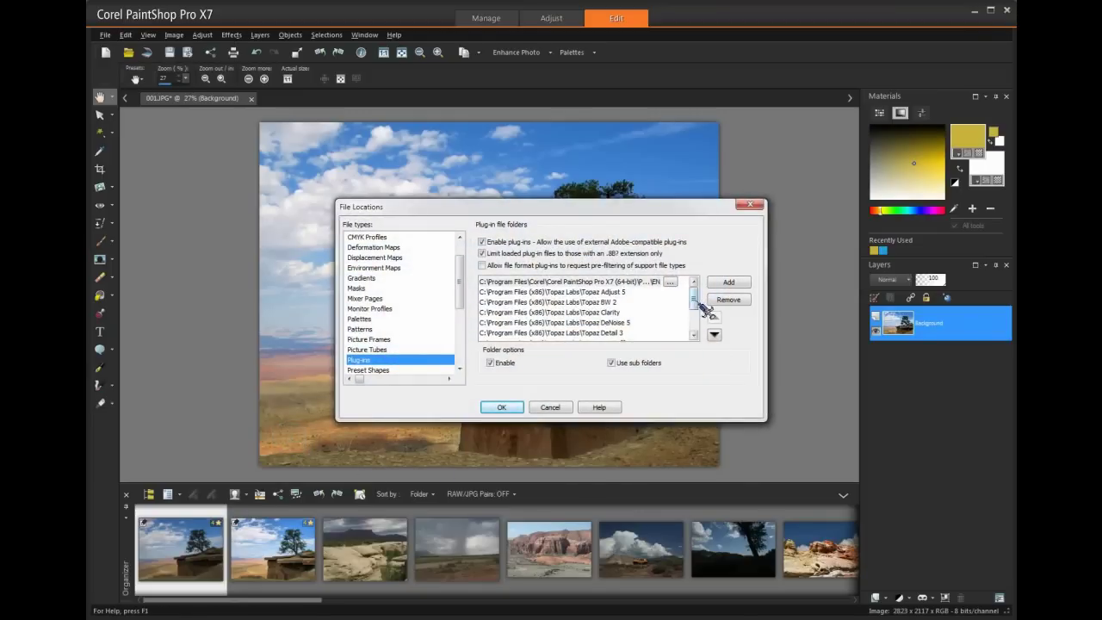
pyautogui.moveTo(700, 300)
pyautogui.mouseDown()
pyautogui.moveTo(702, 321)
pyautogui.moveTo(700, 295)
pyautogui.mouseUp()
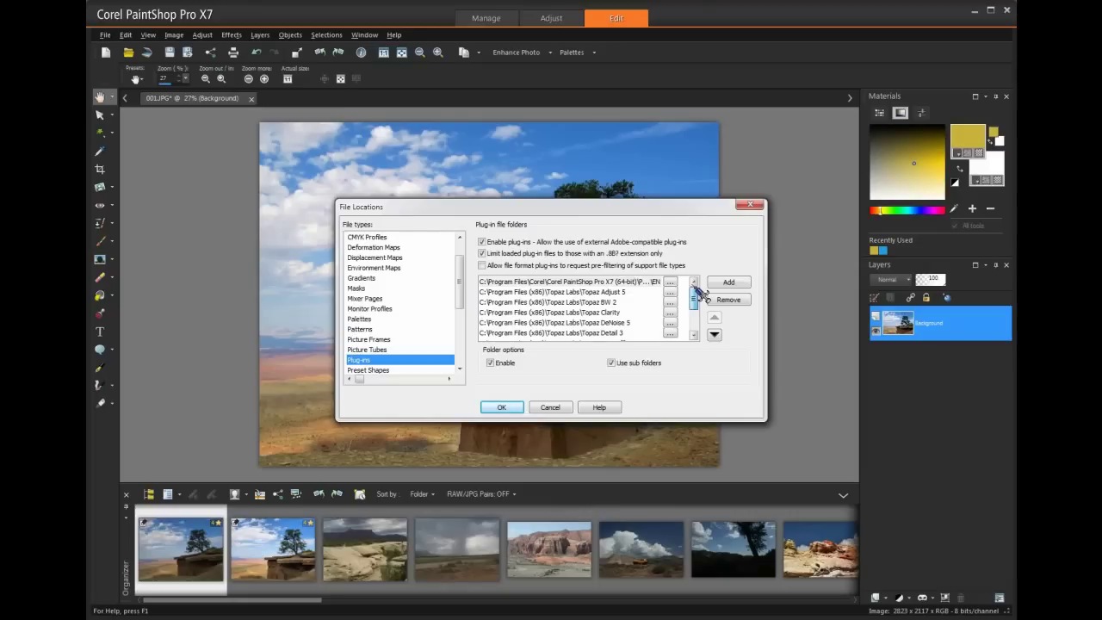
pyautogui.click(729, 282)
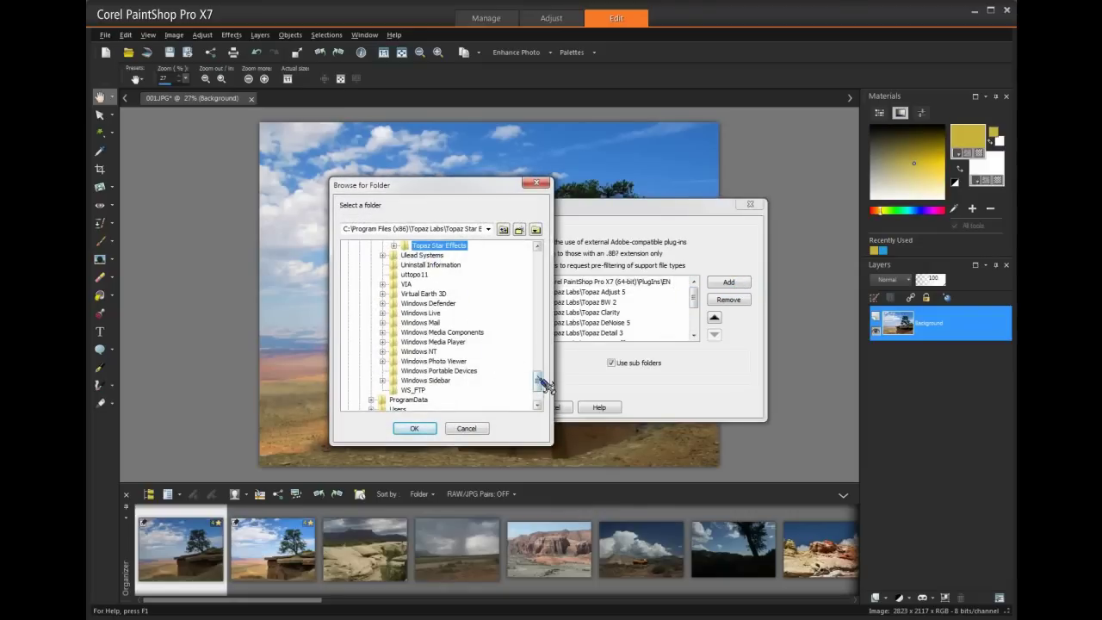
pyautogui.moveTo(539, 384); pyautogui.dragTo(544, 365)
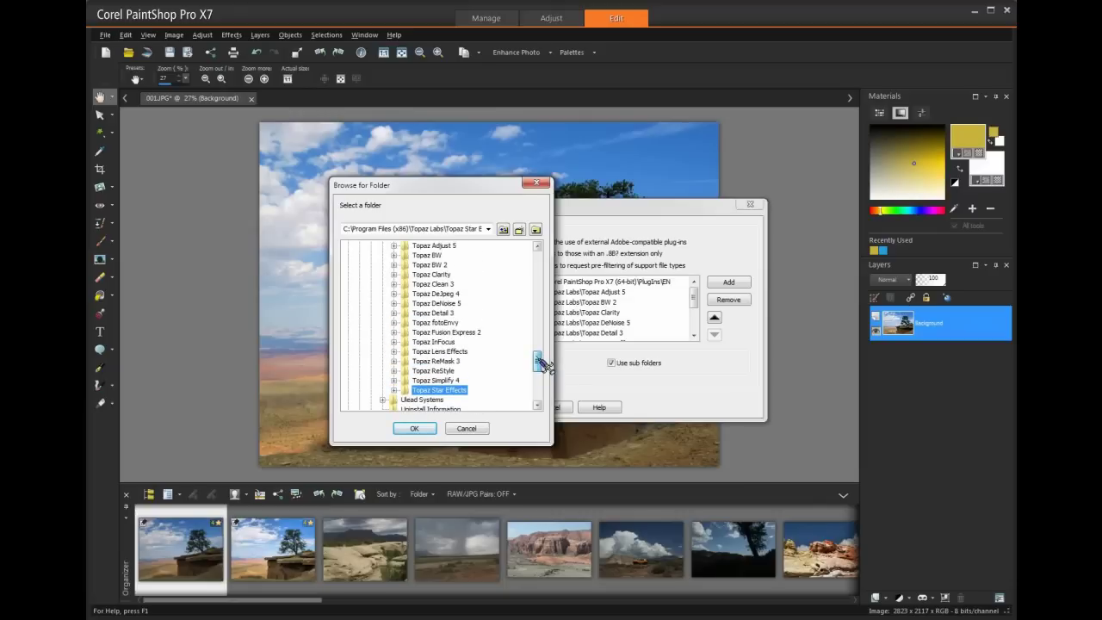
pyautogui.click(435, 295)
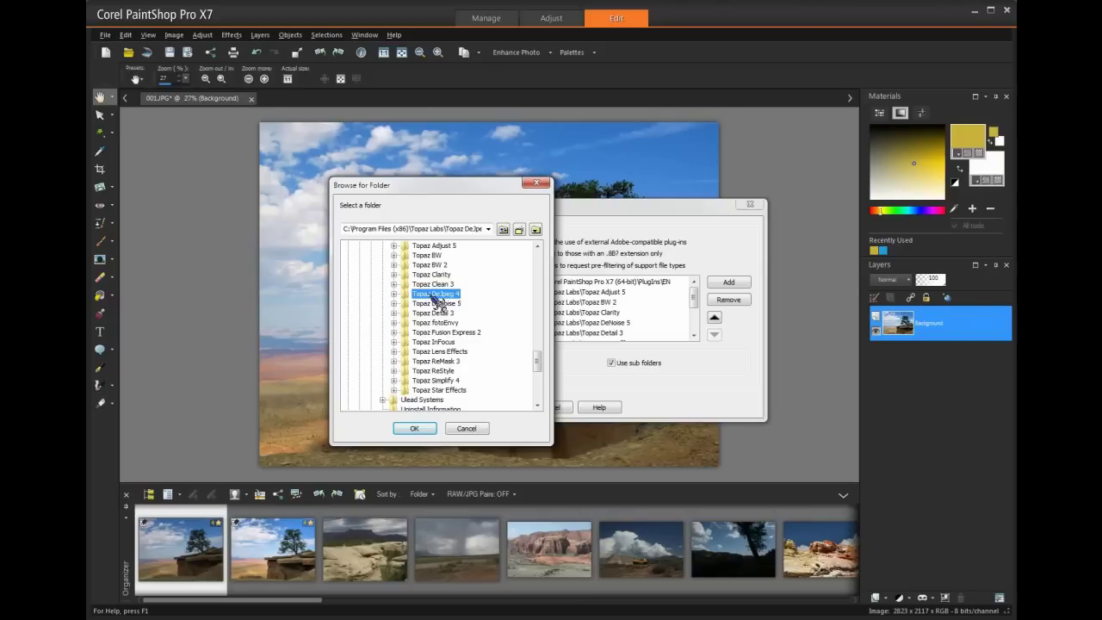
pyautogui.click(416, 429)
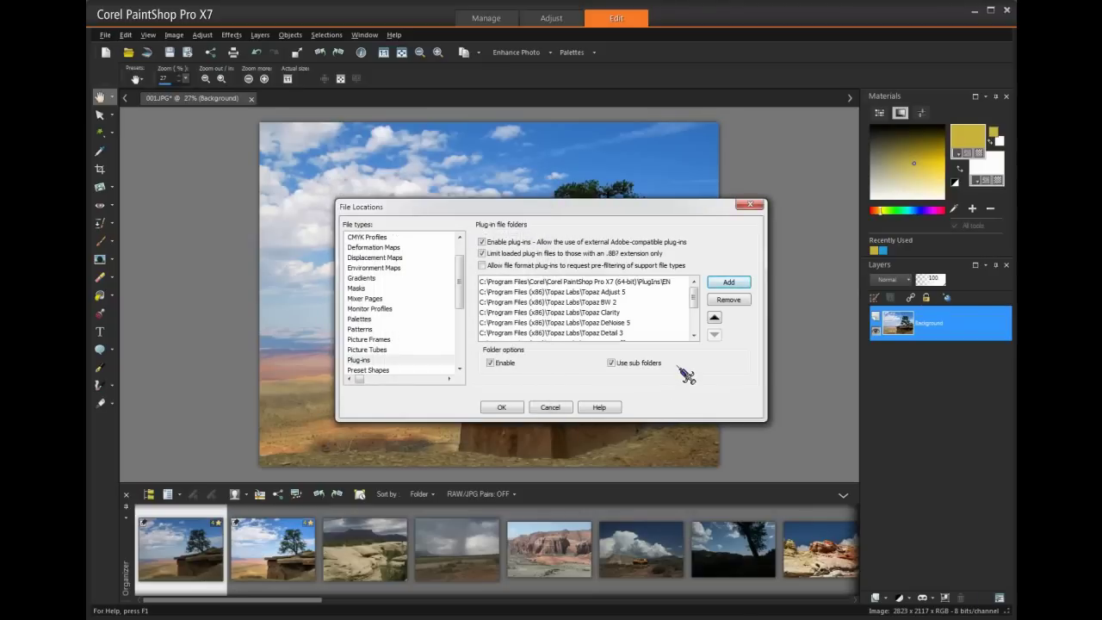
pyautogui.click(694, 291)
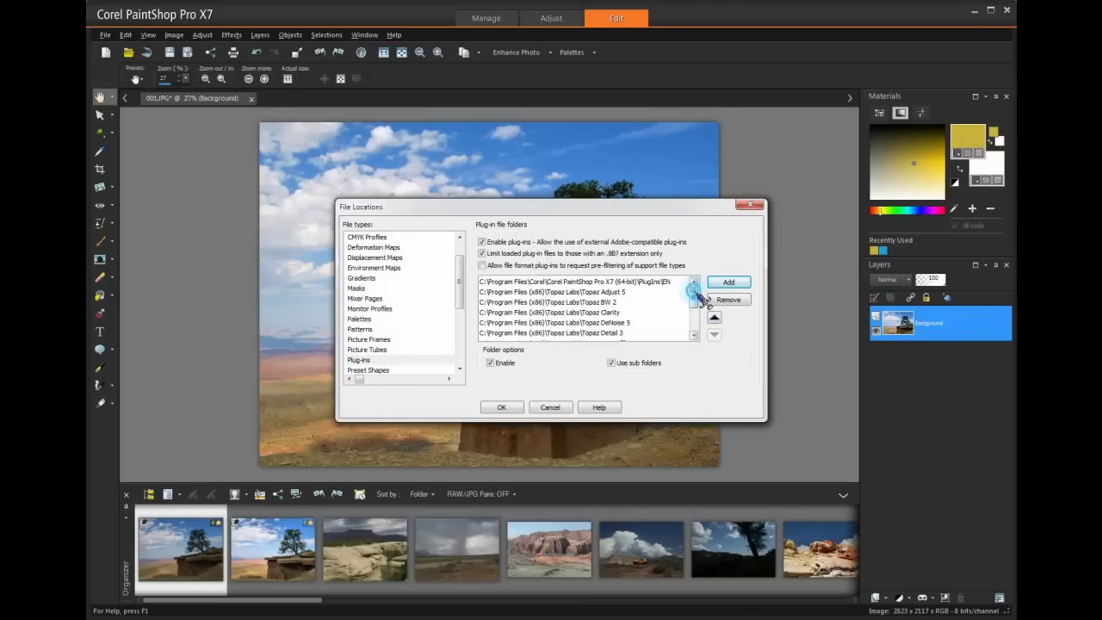
pyautogui.moveTo(694, 293); pyautogui.dragTo(703, 338)
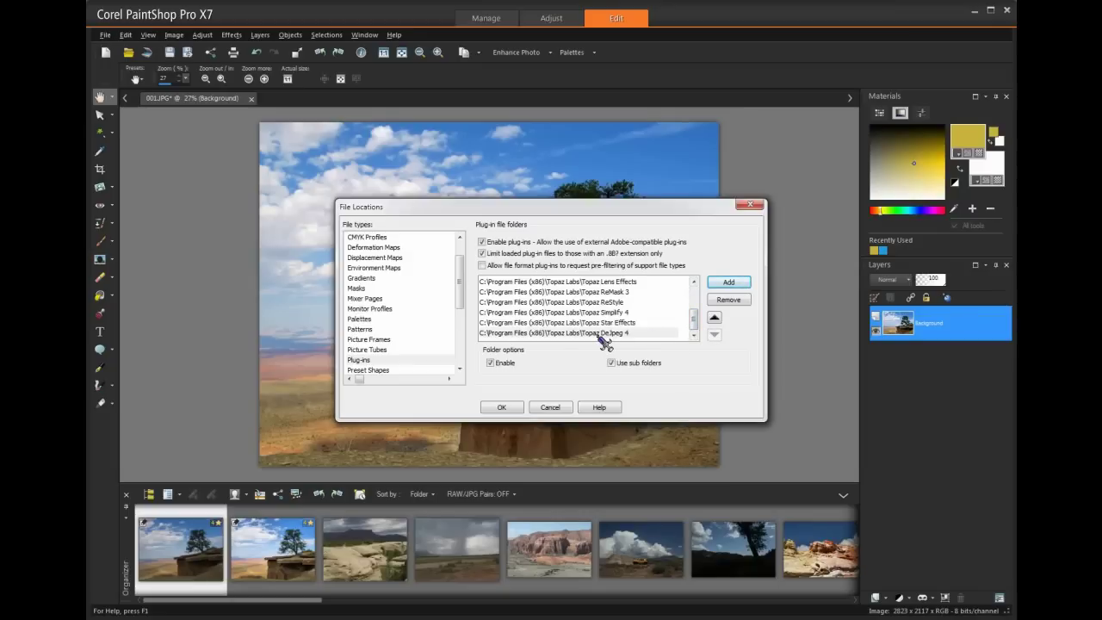
pyautogui.click(499, 406)
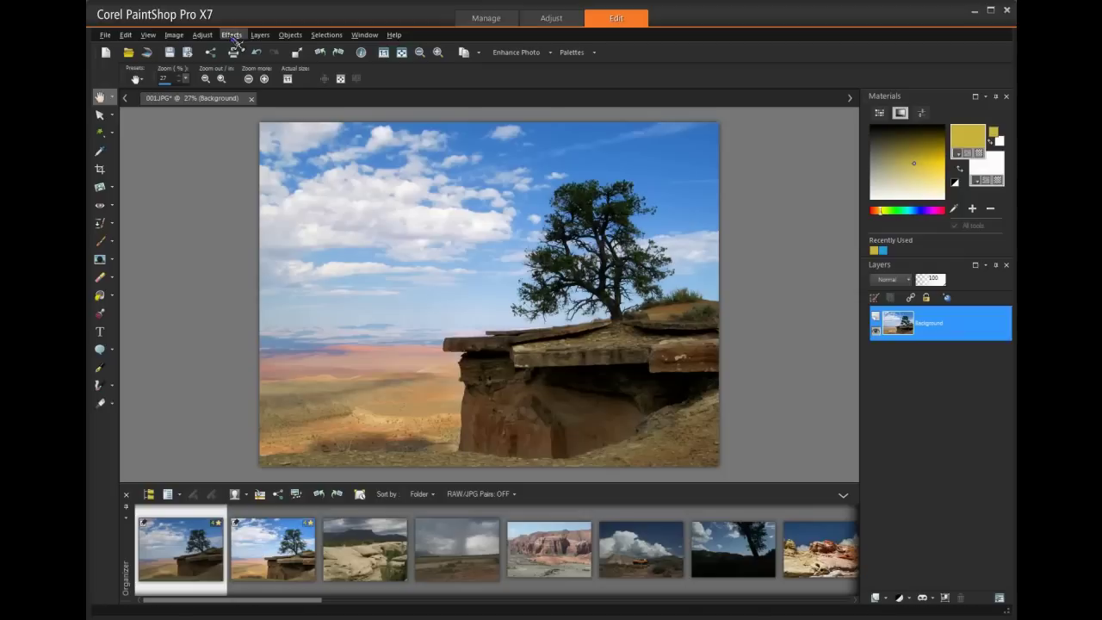
# Step: Check the Topaz Labs plugin list for the added DeJpeg 4 plugin and view the Athentech Imaging entry
pyautogui.click(233, 36)
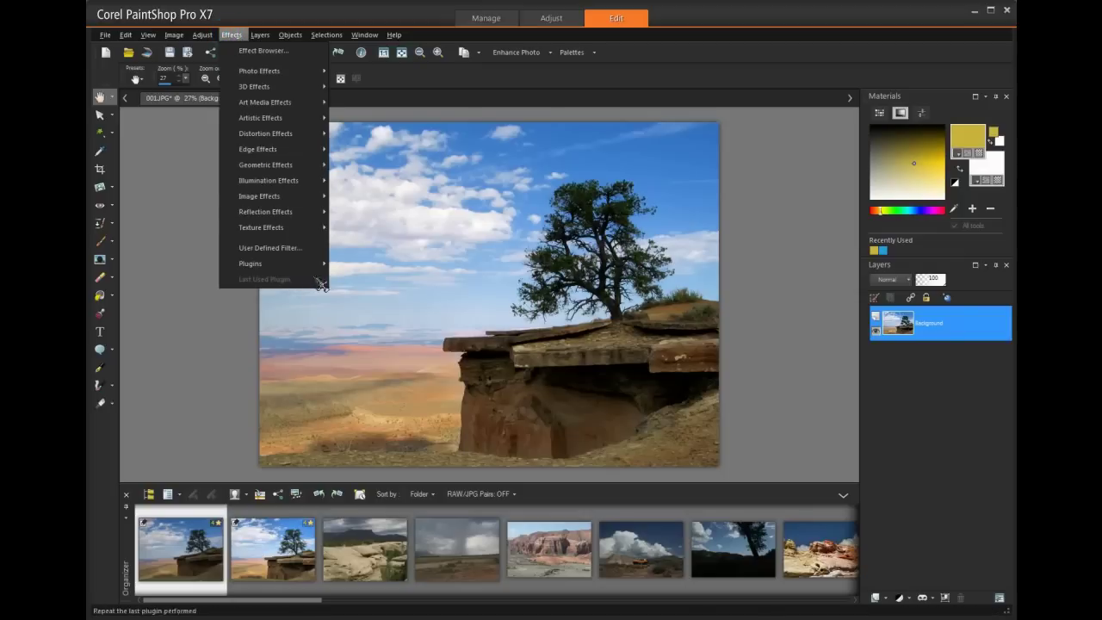
pyautogui.moveTo(318, 265)
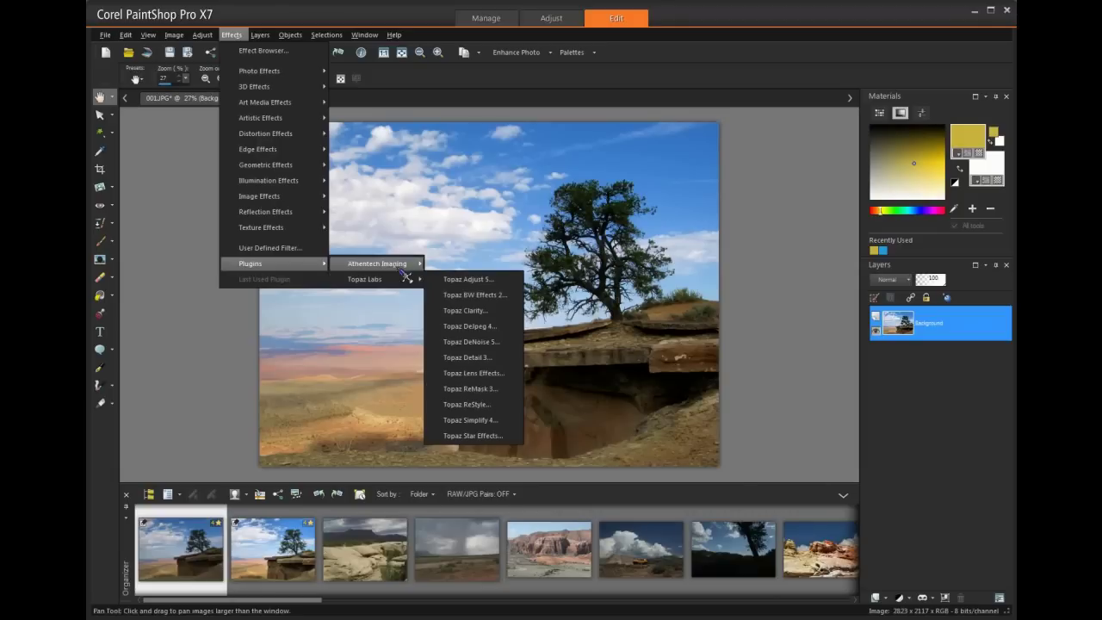
pyautogui.moveTo(394, 265)
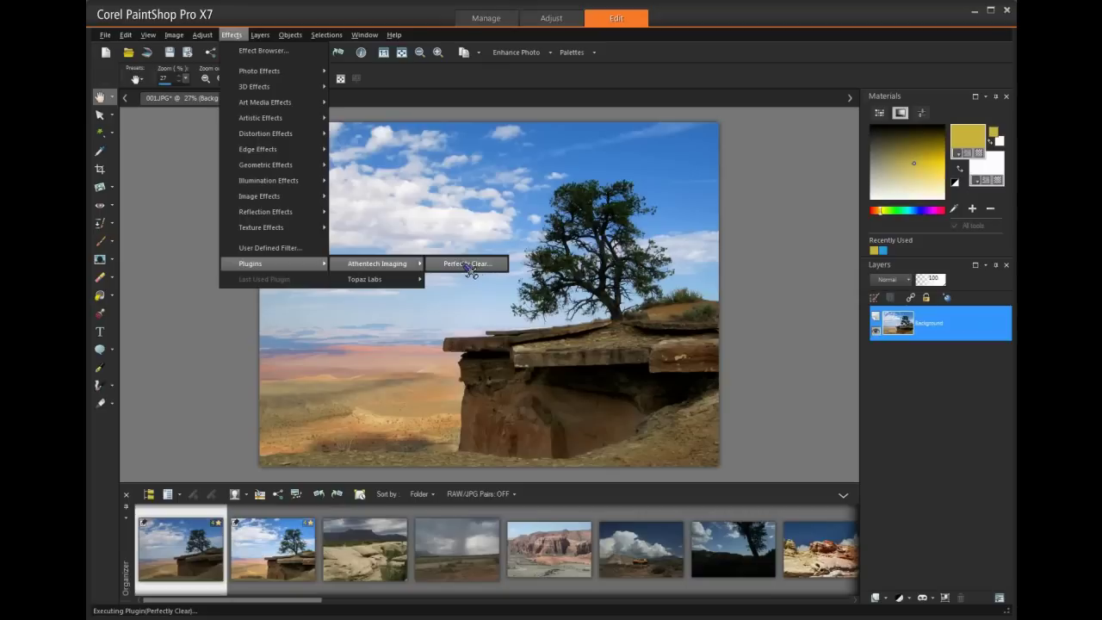
pyautogui.click(180, 225)
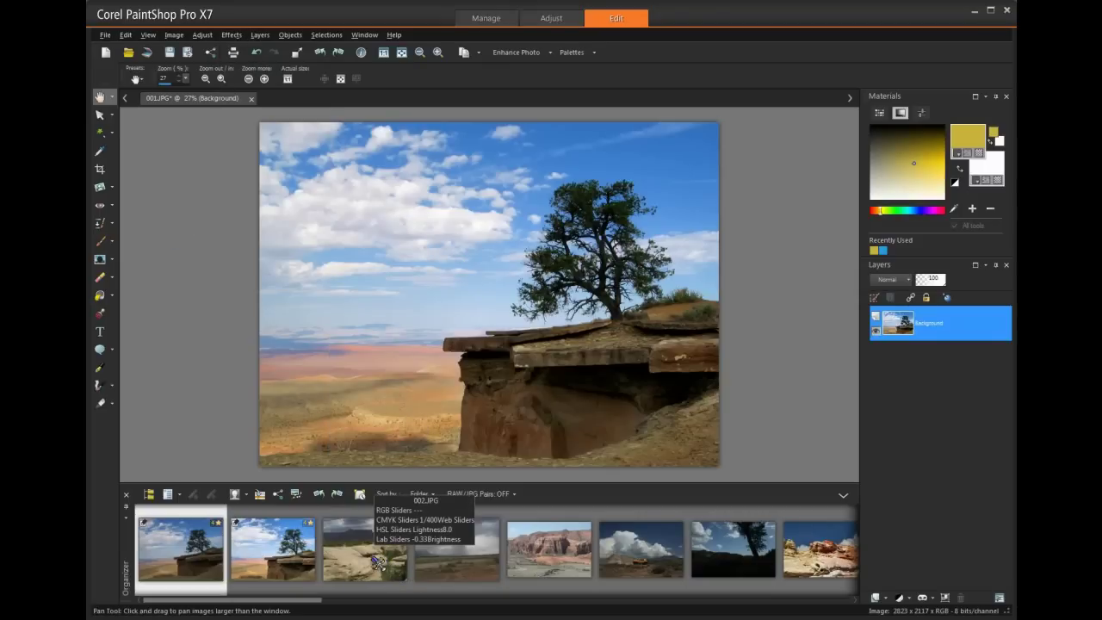
# Step: Open the red cliffs photo 004.JPG and apply the Perfectly Clear plugin with its Default preset
pyautogui.doubleClick(555, 556)
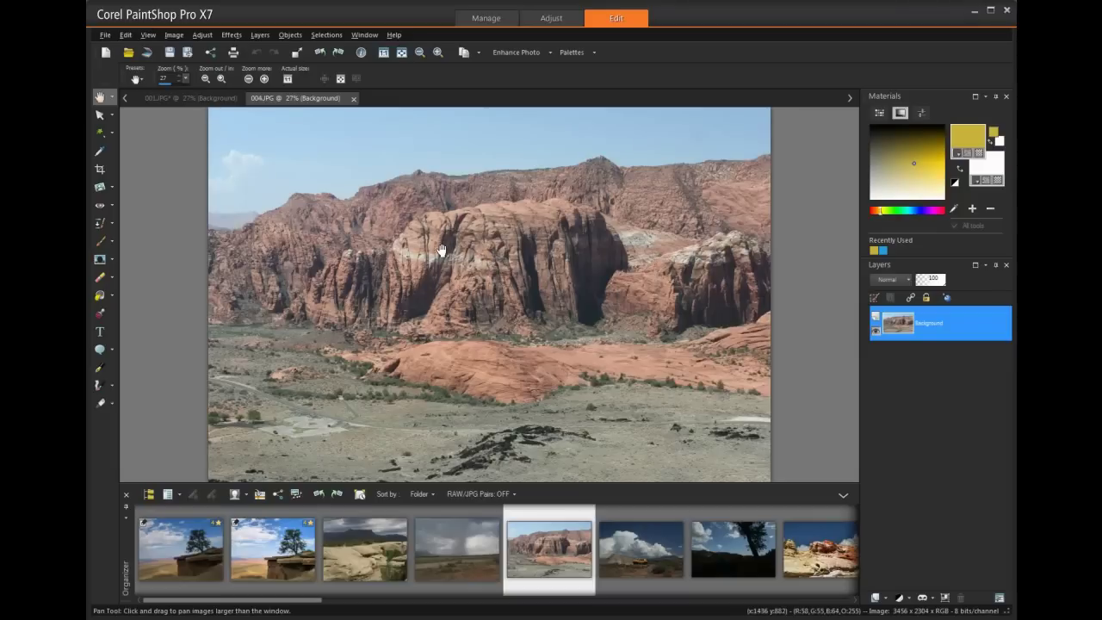
pyautogui.click(231, 35)
pyautogui.moveTo(284, 265)
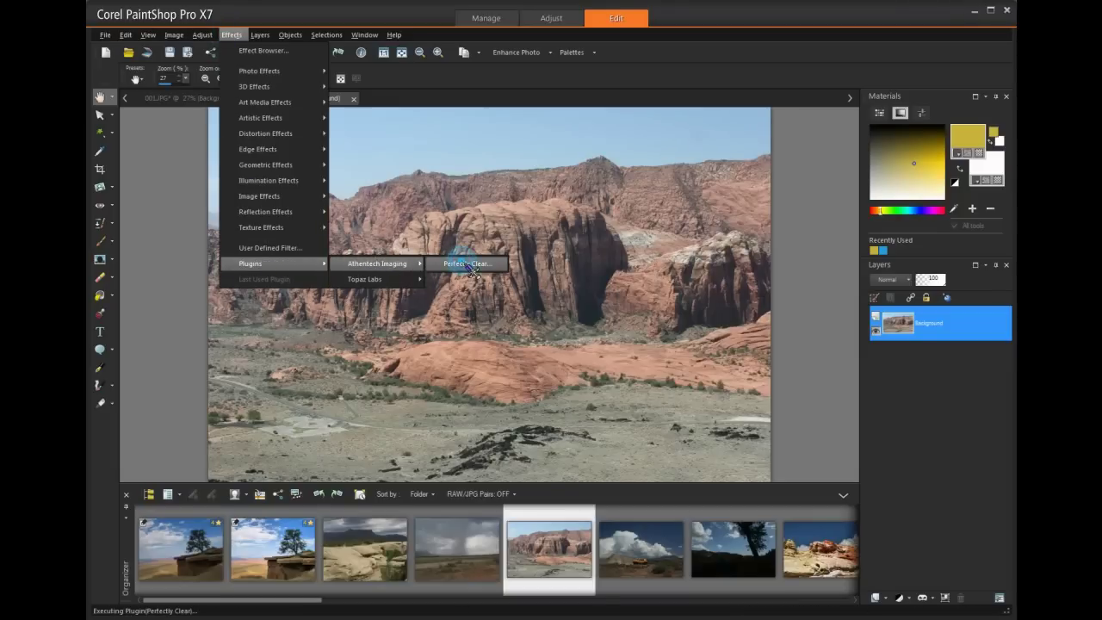
pyautogui.click(461, 264)
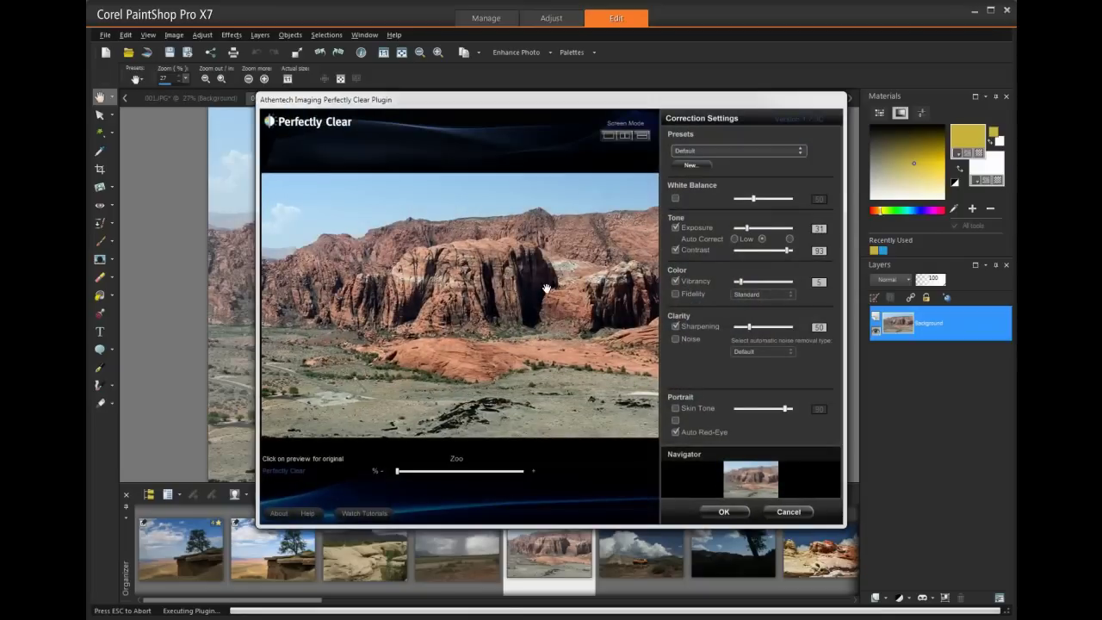
pyautogui.click(723, 511)
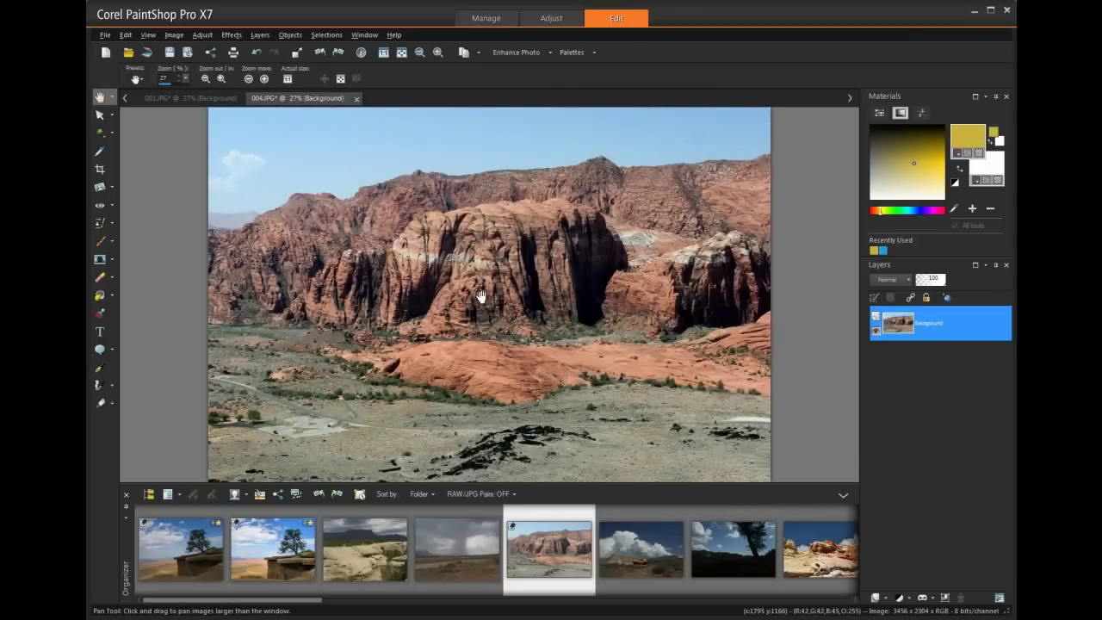
# Step: Increase the saturation of the red cliffs in 004.JPG with the Saturation Up/Down brush, covering the rocks across the full photo width
pyautogui.click(100, 259)
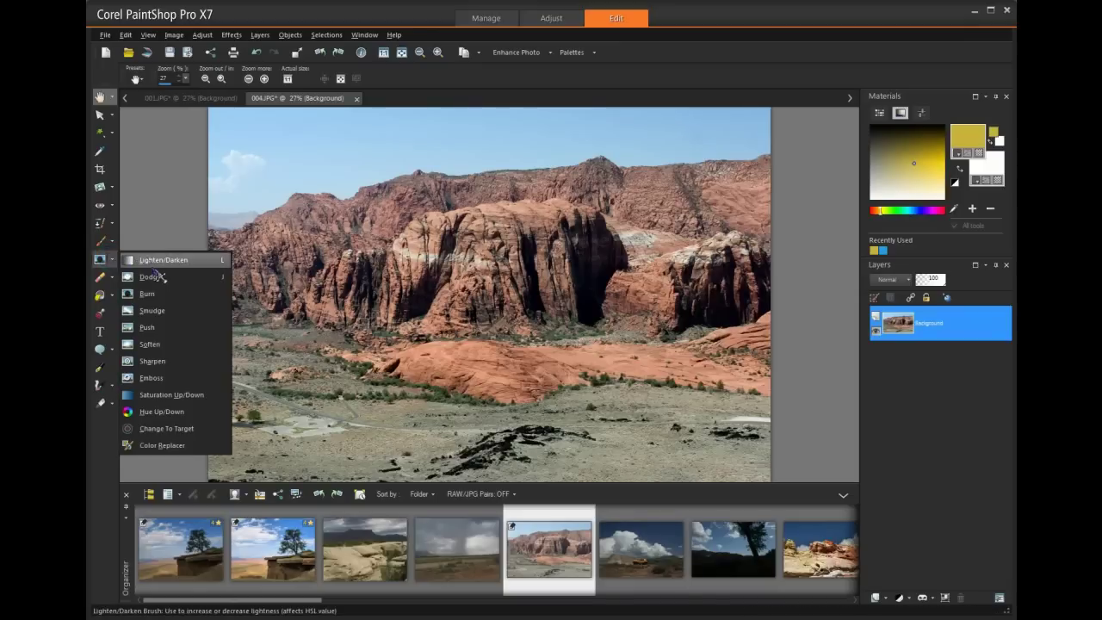
pyautogui.click(160, 397)
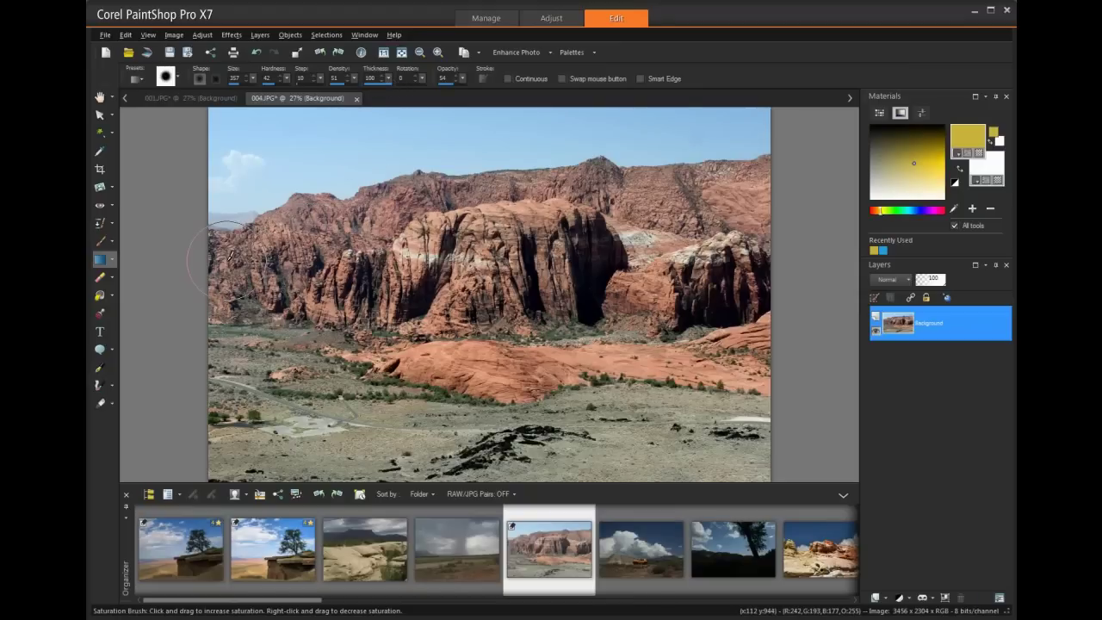
pyautogui.moveTo(231, 254)
pyautogui.mouseDown()
pyautogui.moveTo(320, 226)
pyautogui.moveTo(494, 200)
pyautogui.moveTo(750, 197)
pyautogui.moveTo(767, 219)
pyautogui.moveTo(751, 261)
pyautogui.moveTo(687, 272)
pyautogui.moveTo(643, 253)
pyautogui.moveTo(494, 242)
pyautogui.moveTo(392, 271)
pyautogui.moveTo(240, 277)
pyautogui.moveTo(233, 290)
pyautogui.moveTo(701, 300)
pyautogui.moveTo(758, 323)
pyautogui.mouseUp()
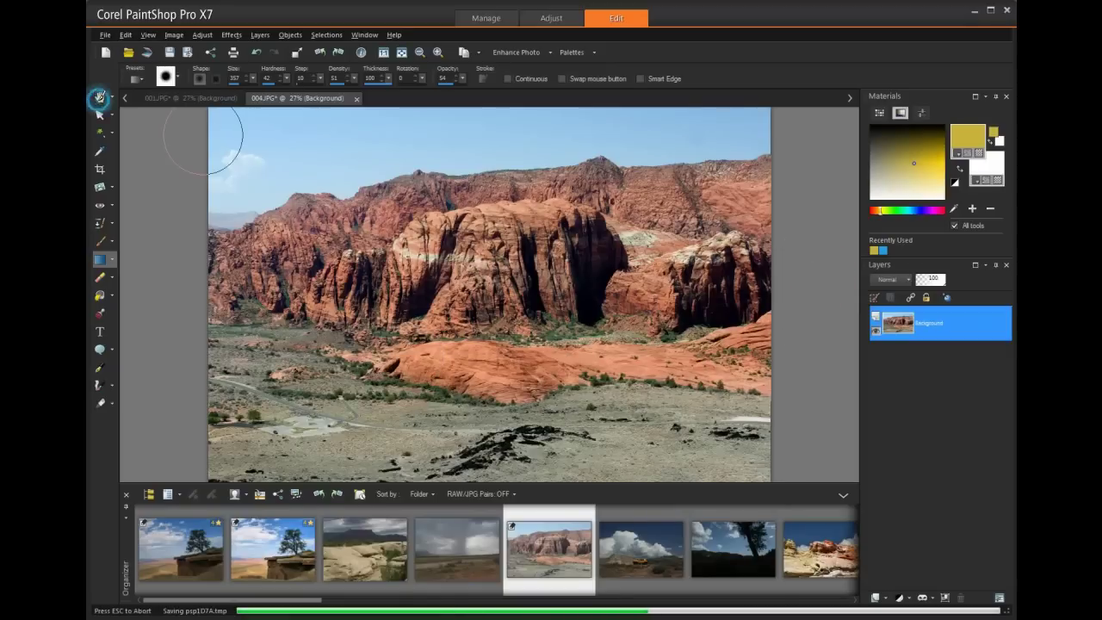
pyautogui.click(100, 97)
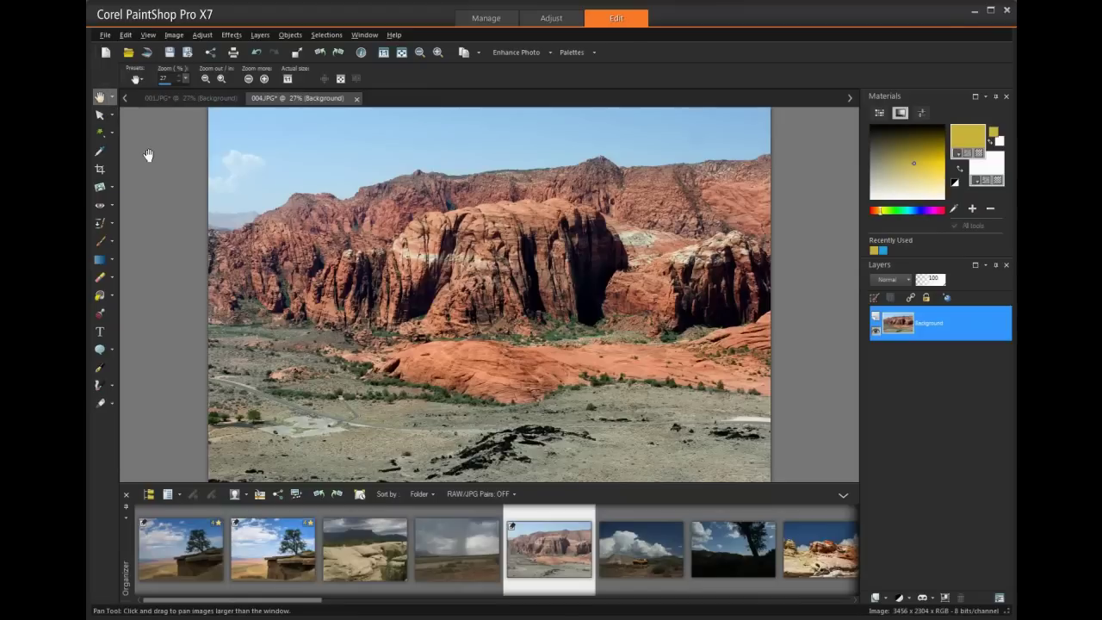
# Step: Save the edited cliffs photo as 004PCsaturation.JPG in the PSPX7review folder and refresh the Organizer thumbnails
pyautogui.click(105, 35)
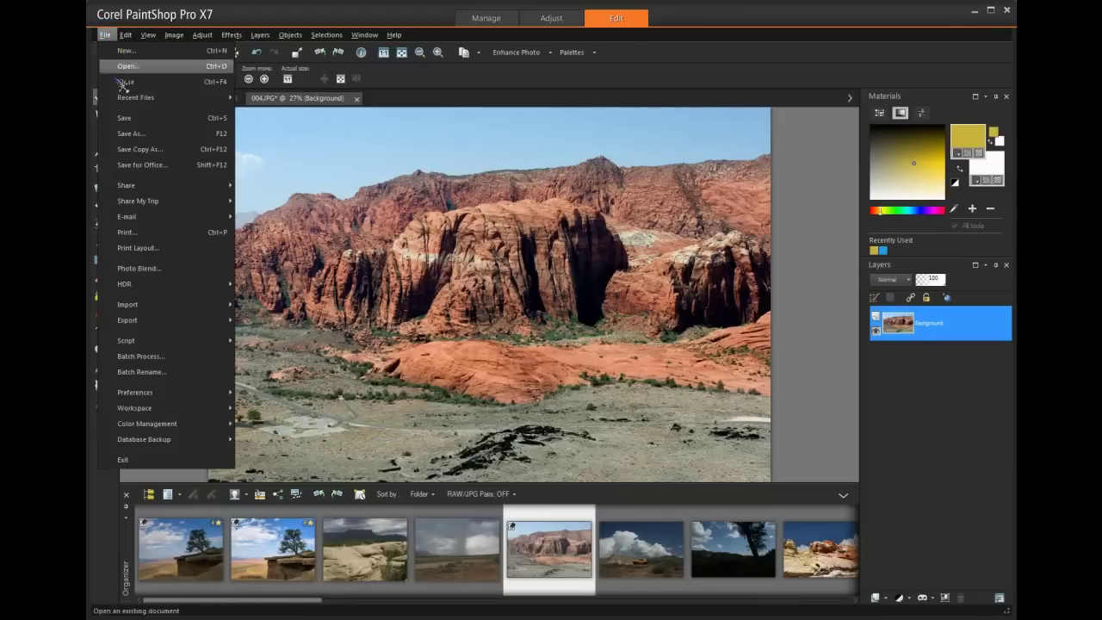
pyautogui.click(129, 135)
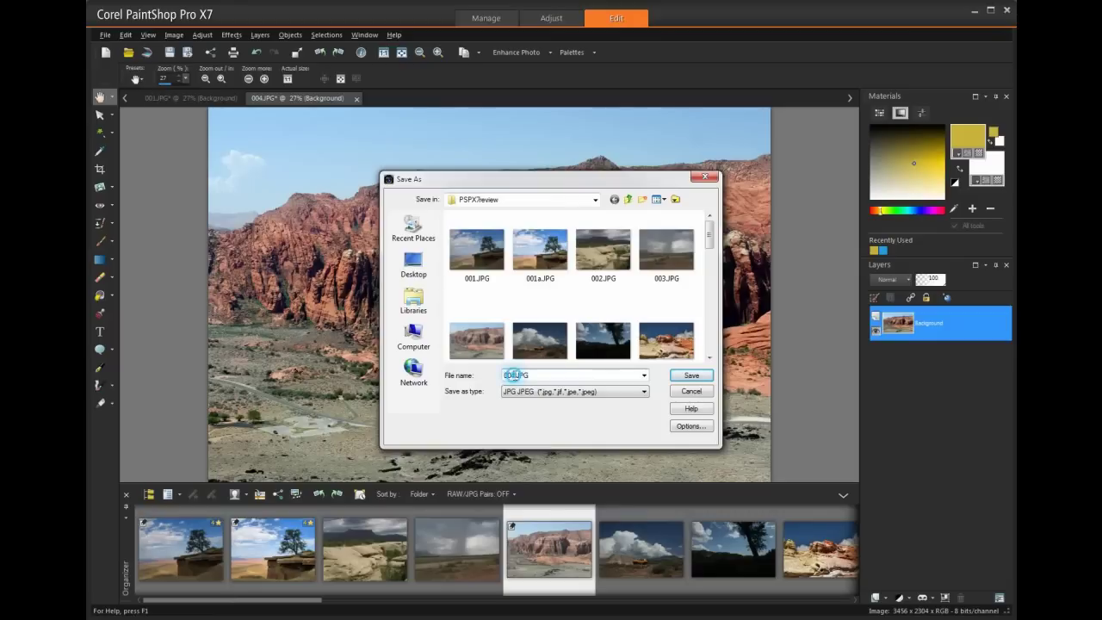
pyautogui.click(515, 376)
pyautogui.press('BackSpace')
pyautogui.write('PCsaturation')
pyautogui.click(690, 379)
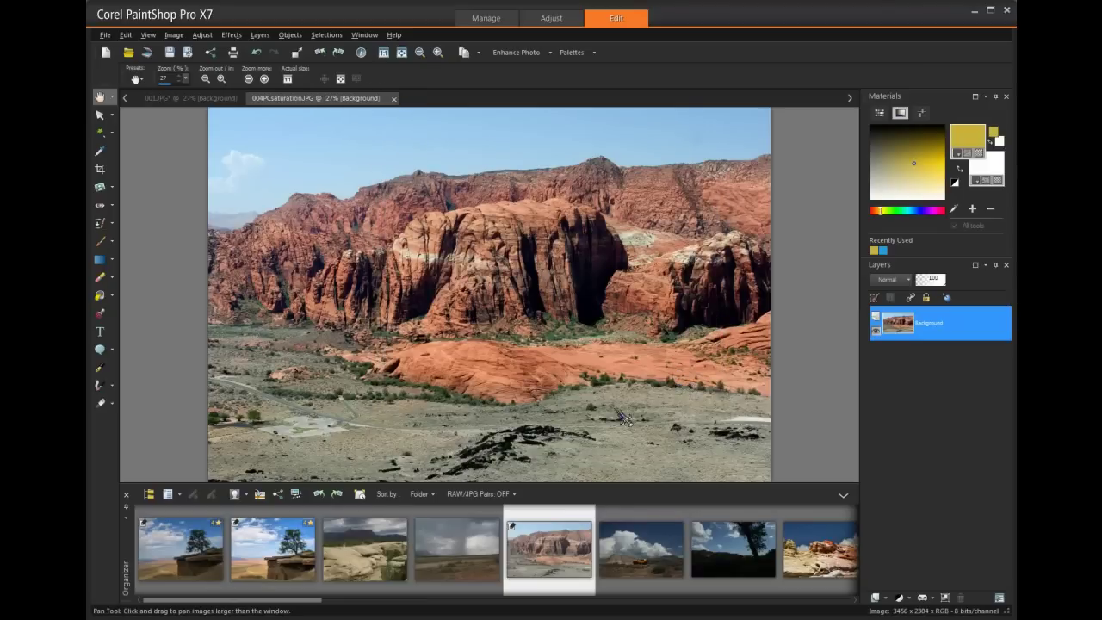
pyautogui.click(181, 497)
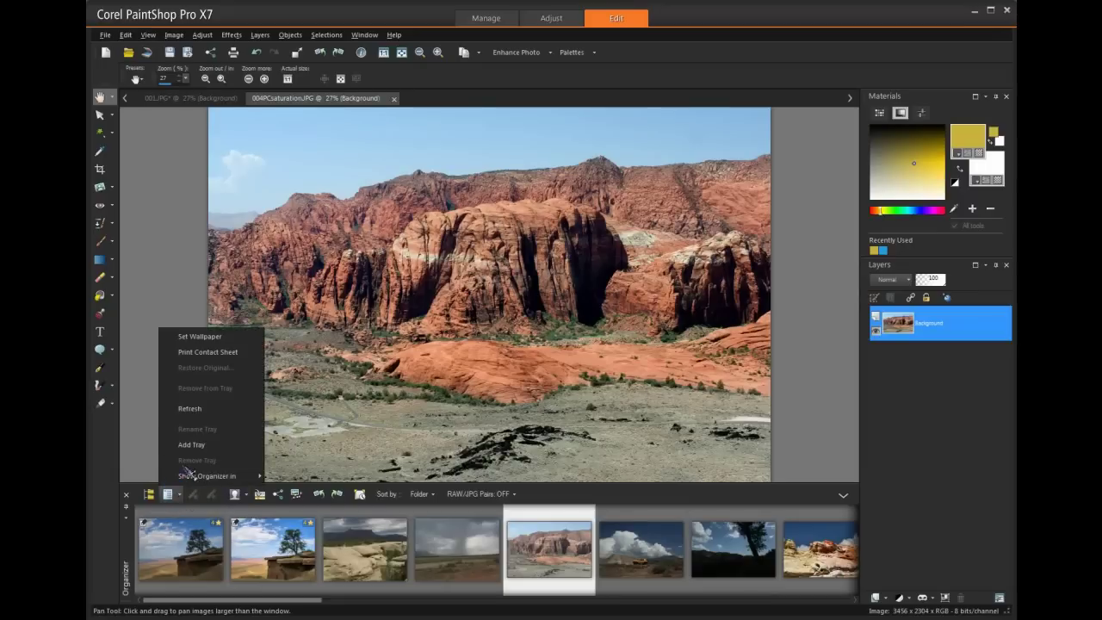
pyautogui.click(181, 417)
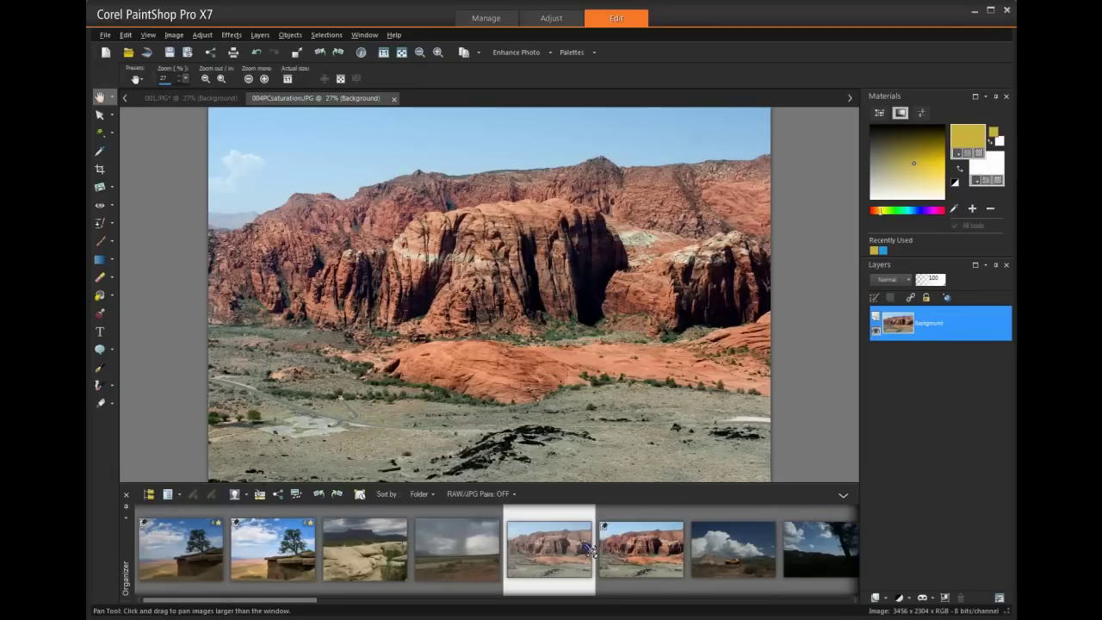
# Step: Open the original 004.JPG and compare it with 004PCsaturation.JPG by alternating between the two images
pyautogui.click(640, 547)
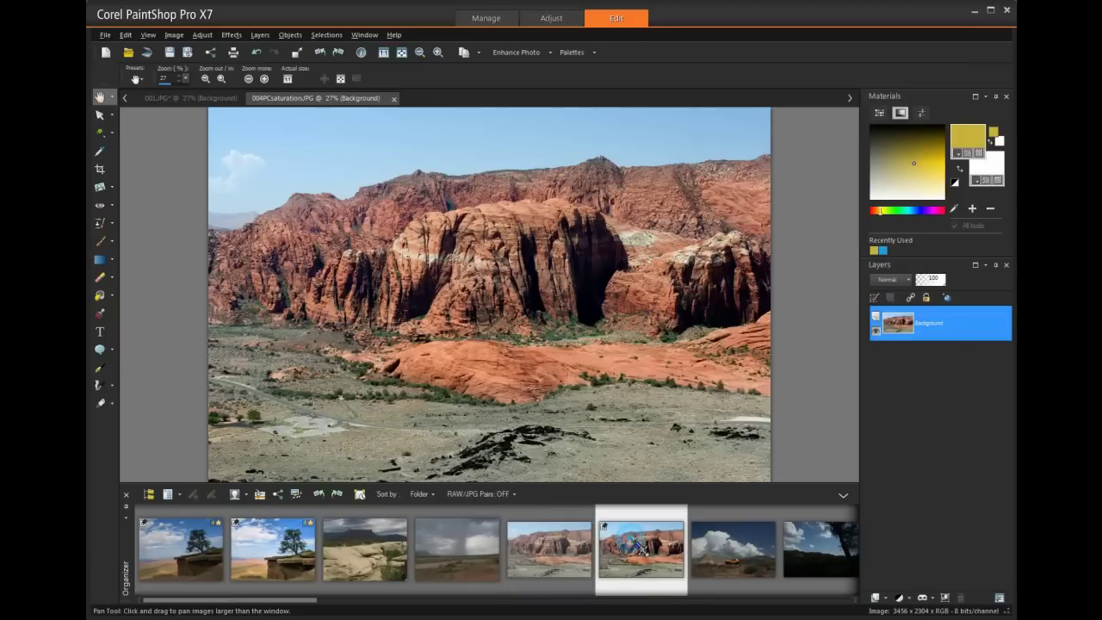
pyautogui.doubleClick(573, 557)
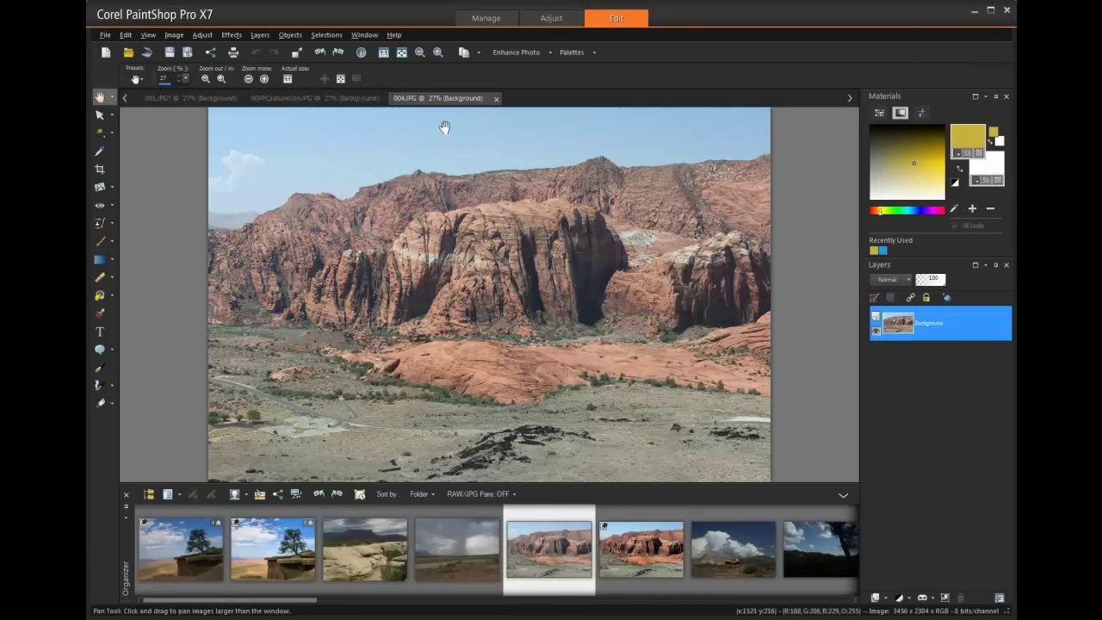
pyautogui.click(364, 101)
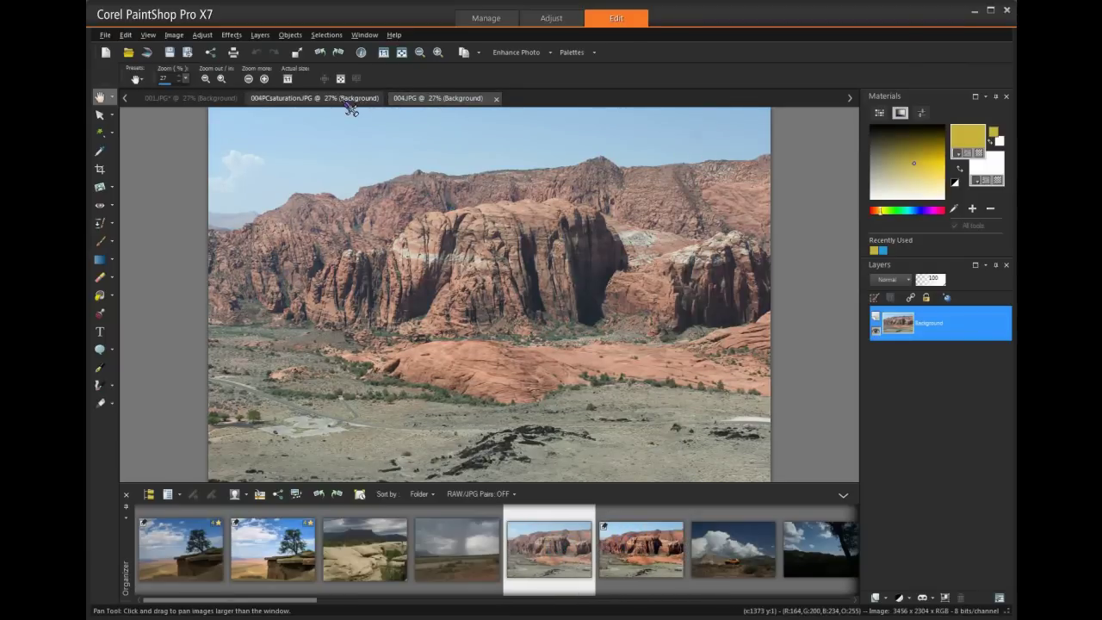
pyautogui.click(350, 103)
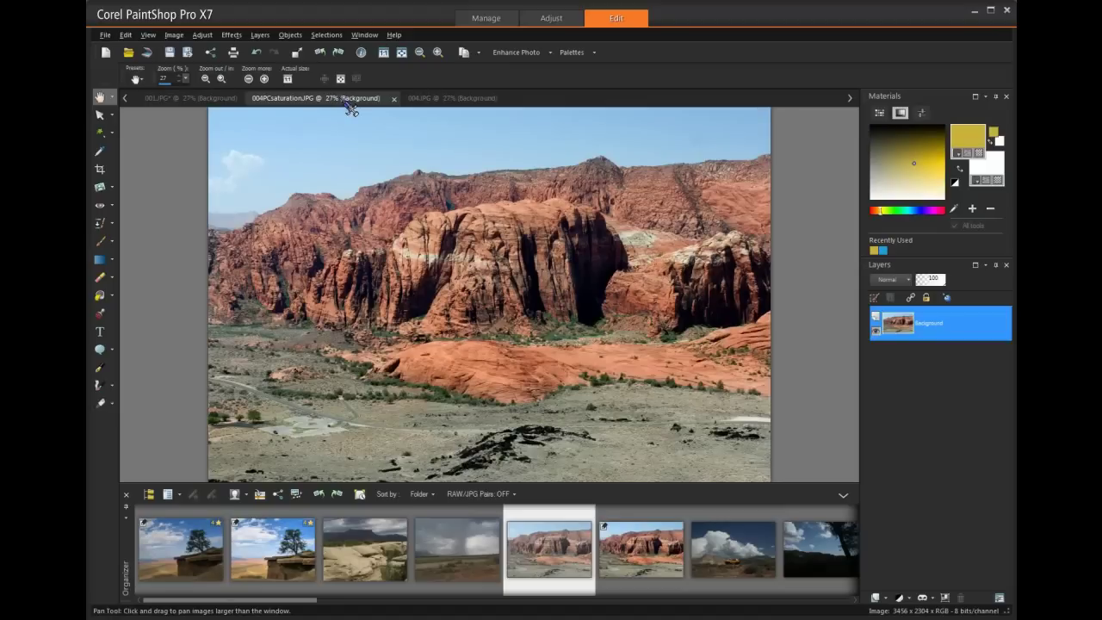
pyautogui.click(426, 102)
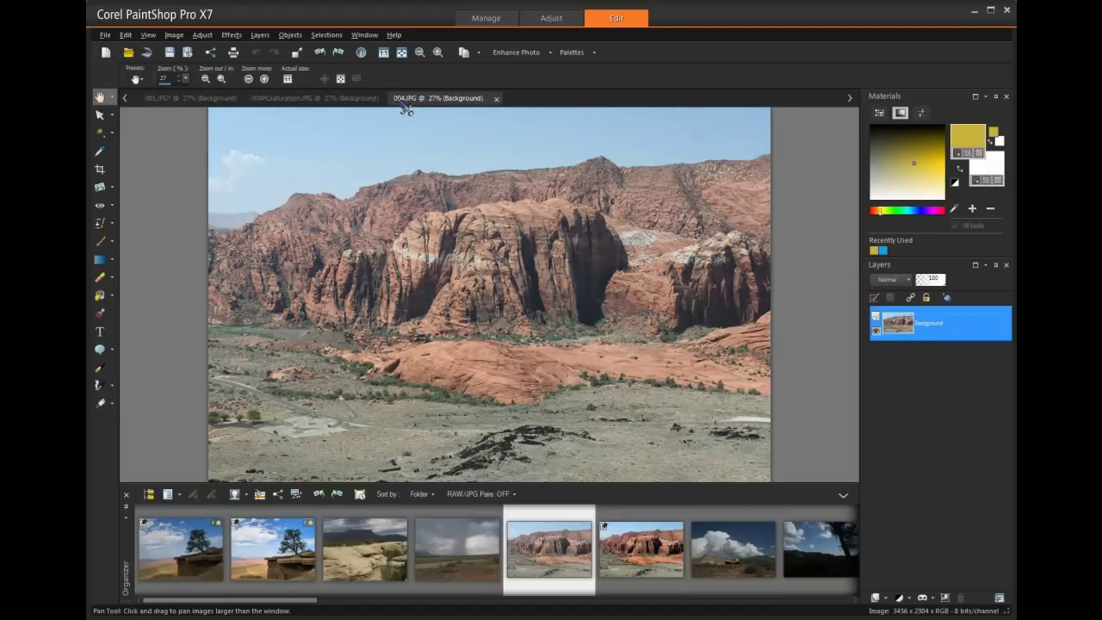
pyautogui.click(353, 101)
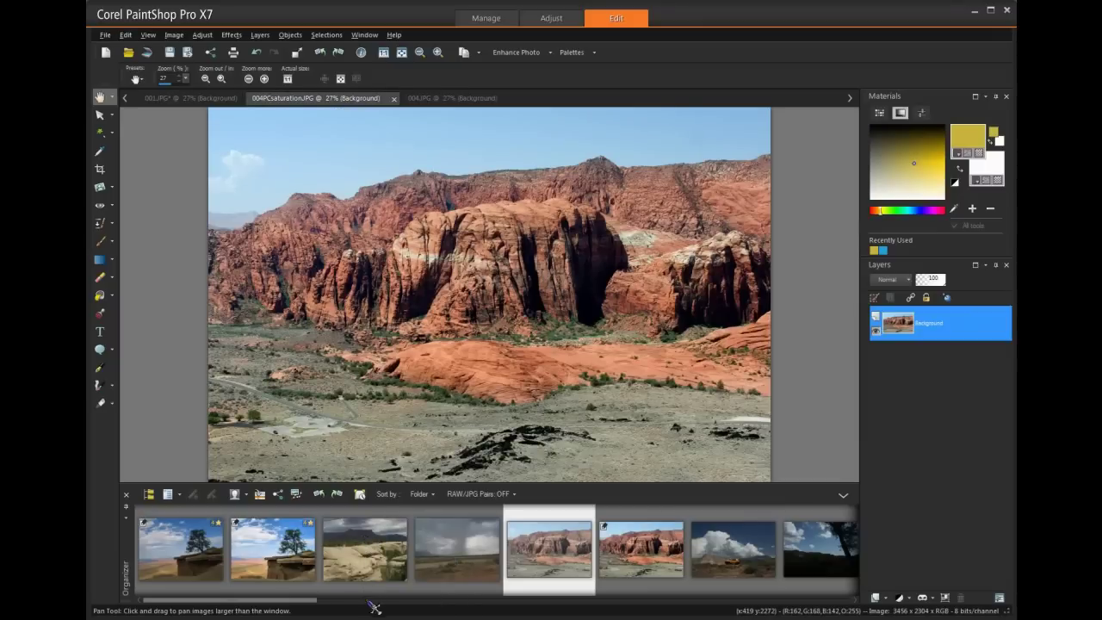
# Step: Open the dark tree landscape 006.JPG from the Organizer for editing
pyautogui.moveTo(312, 601); pyautogui.dragTo(392, 613)
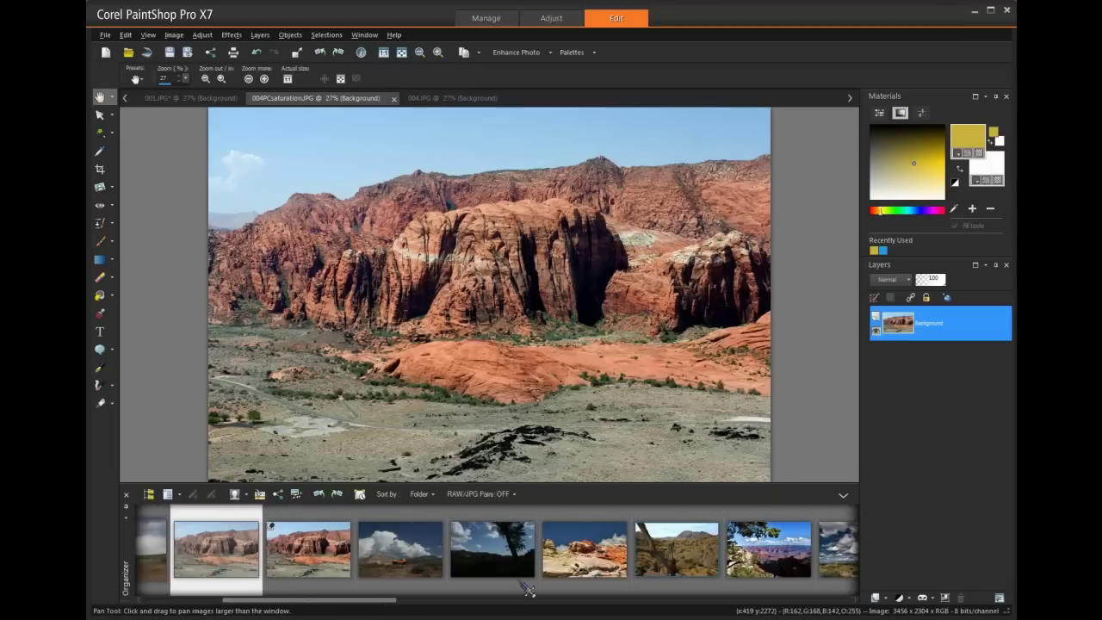
pyautogui.click(499, 564)
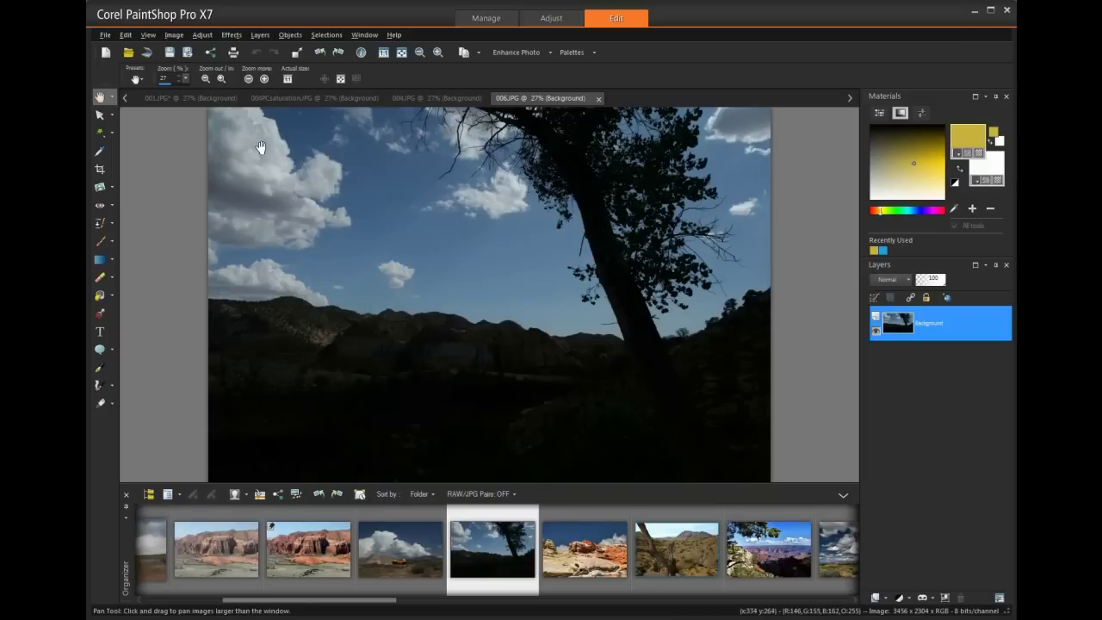
# Step: Apply the Perfectly Clear plugin with its Default preset to the dark tree photo 006.JPG
pyautogui.click(231, 36)
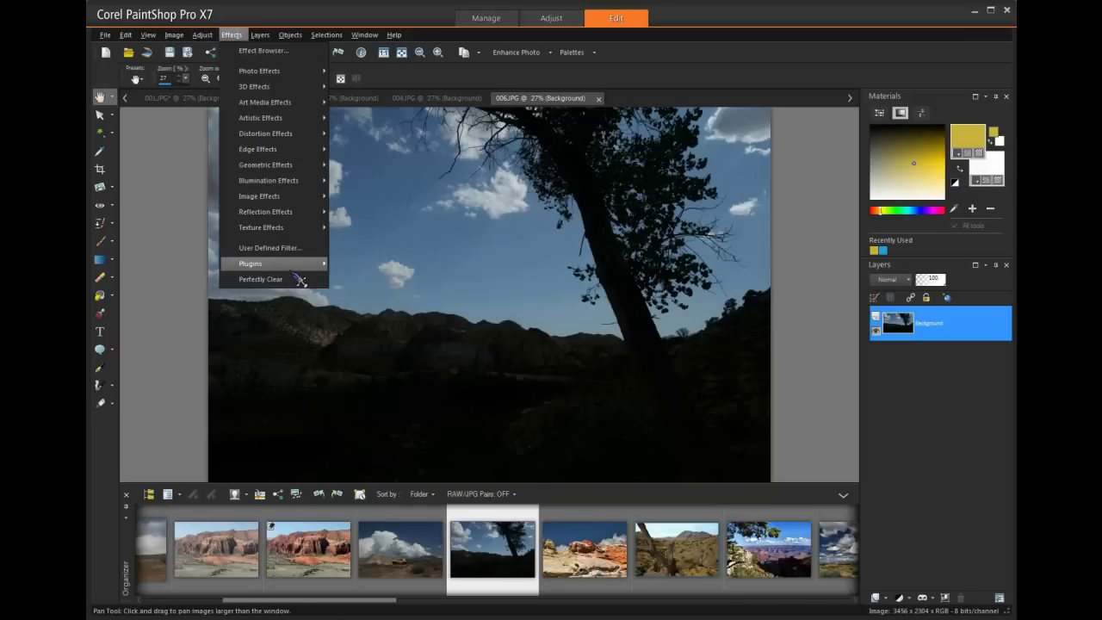
pyautogui.moveTo(310, 263)
pyautogui.moveTo(405, 263)
pyautogui.click(482, 265)
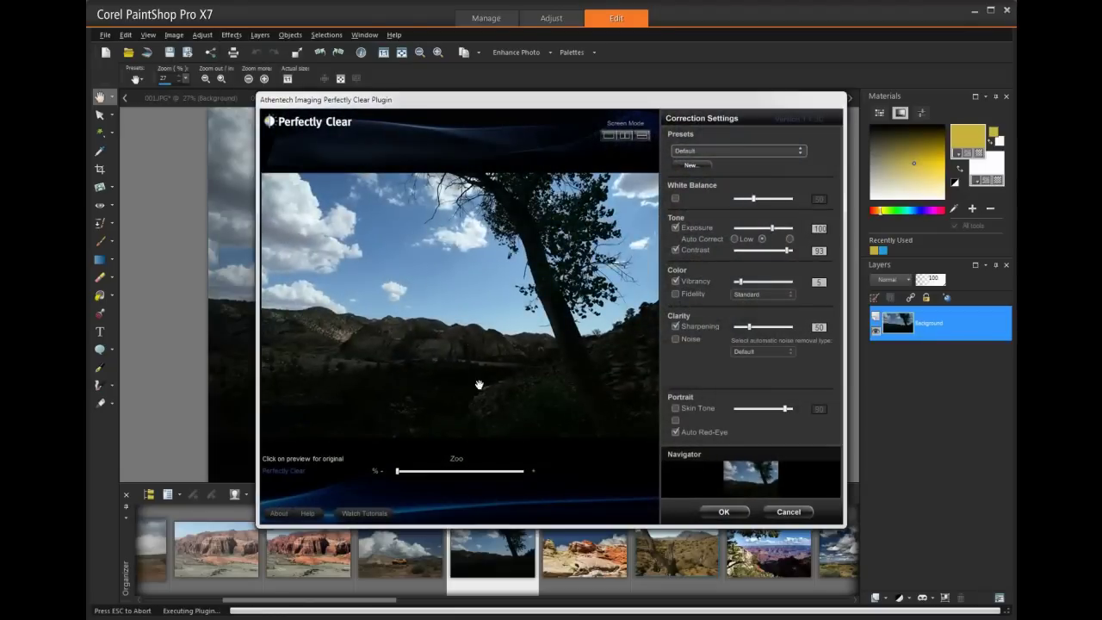
pyautogui.click(723, 512)
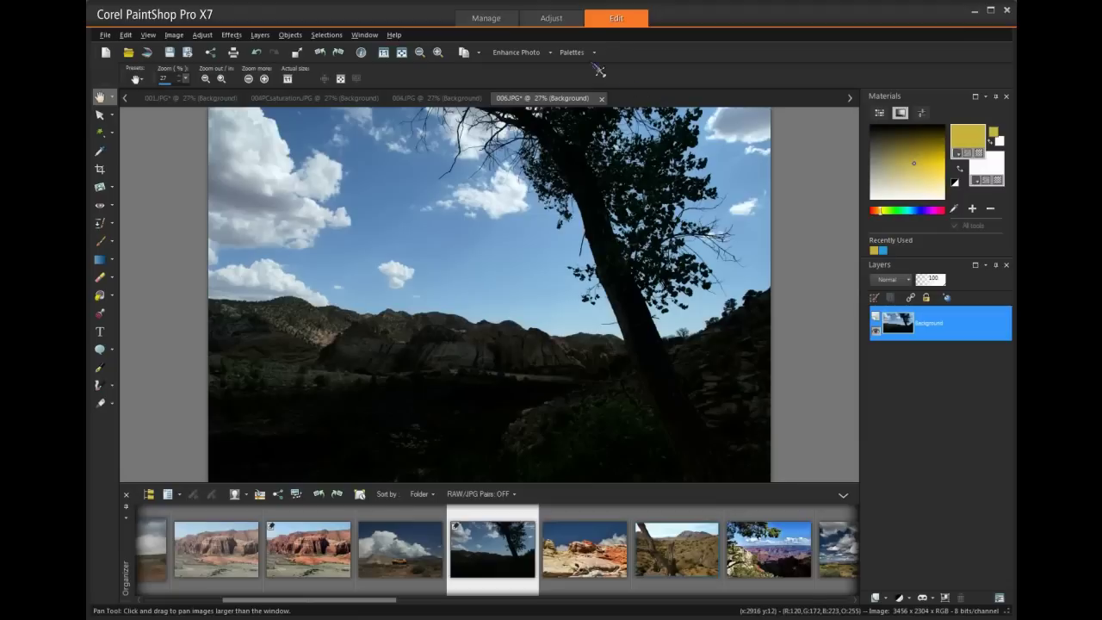
# Step: Switch to the Adjust workspace with 006.JPG, discarding the unsaved changes to the open photos
pyautogui.click(547, 18)
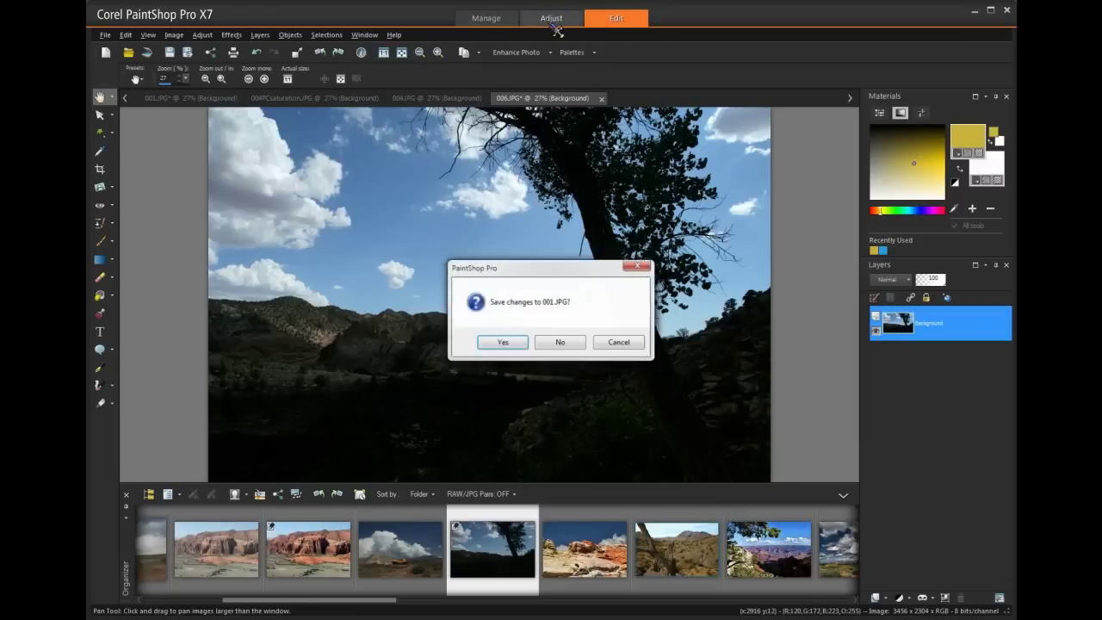
pyautogui.click(561, 343)
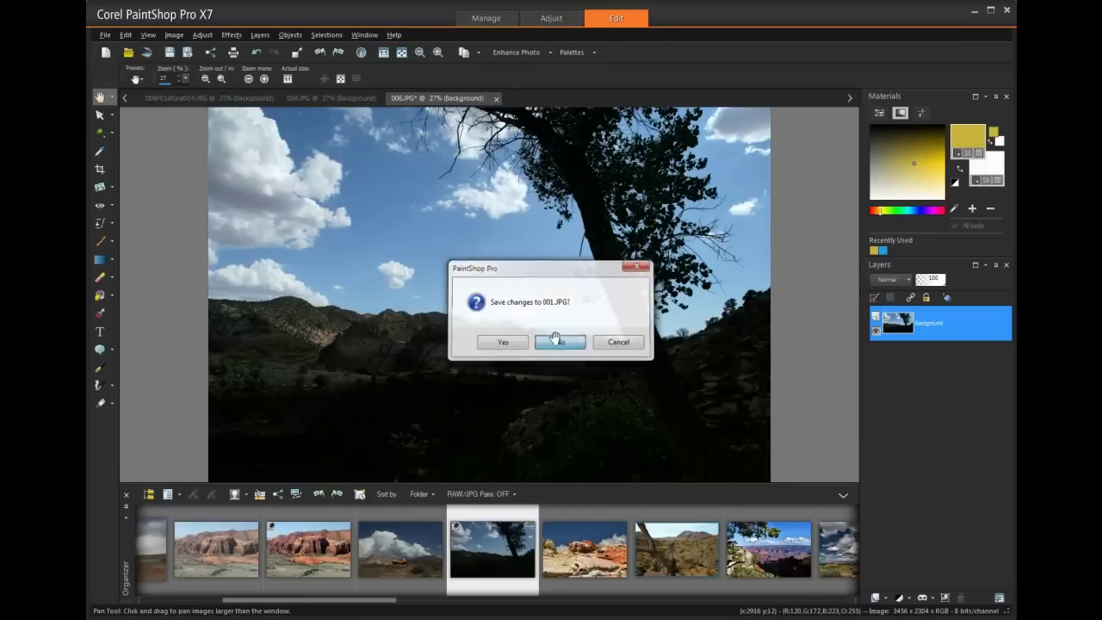
pyautogui.click(561, 343)
pyautogui.click(561, 343)
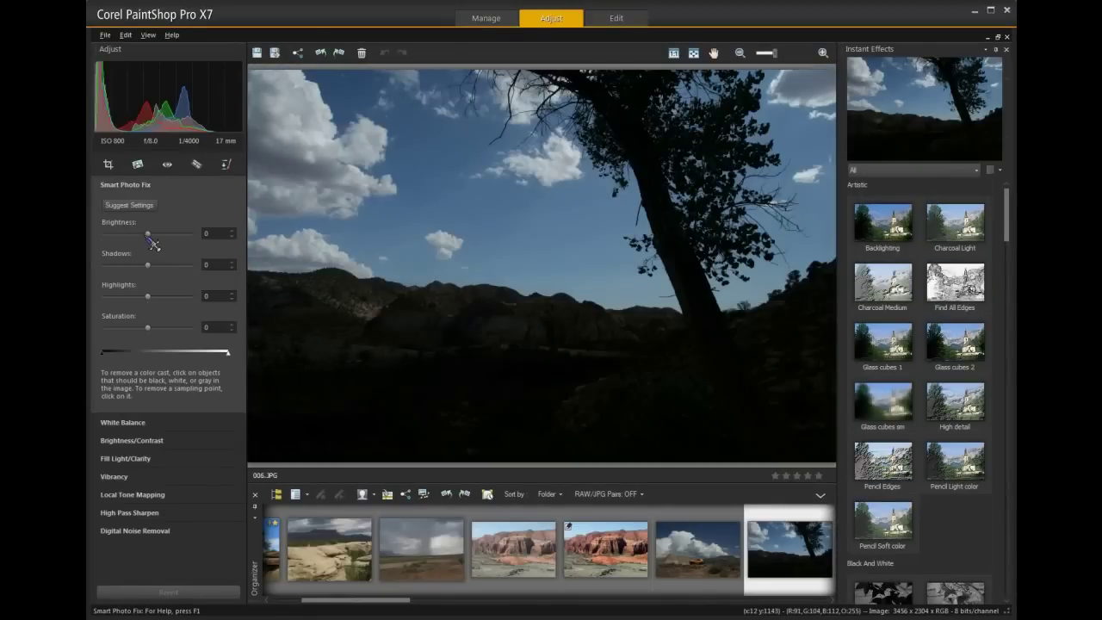
# Step: Apply the suggested Smart Photo Fix settings to 006.JPG, with Shadows at 27, Saturation at 29 and Highlights at -4
pyautogui.click(148, 209)
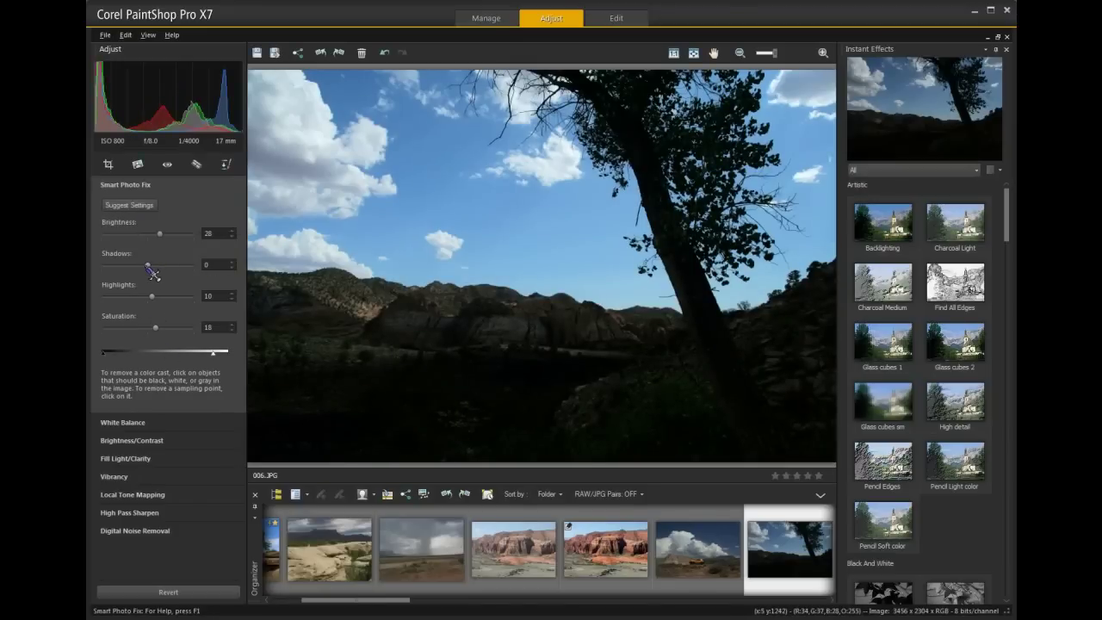
pyautogui.moveTo(149, 266); pyautogui.dragTo(161, 267)
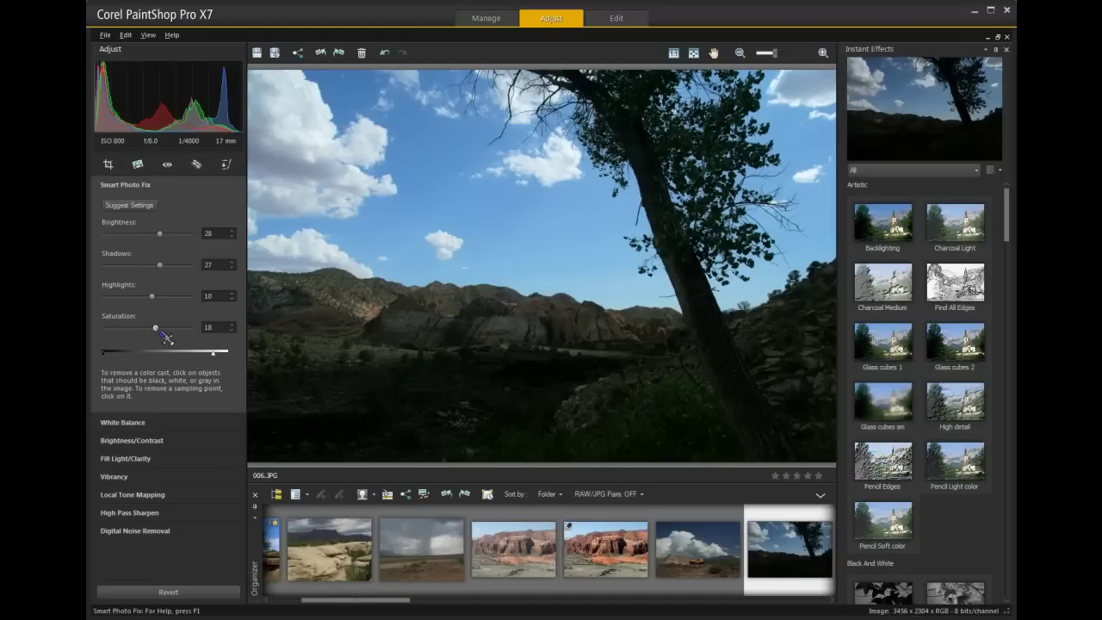
pyautogui.moveTo(155, 328); pyautogui.dragTo(160, 328)
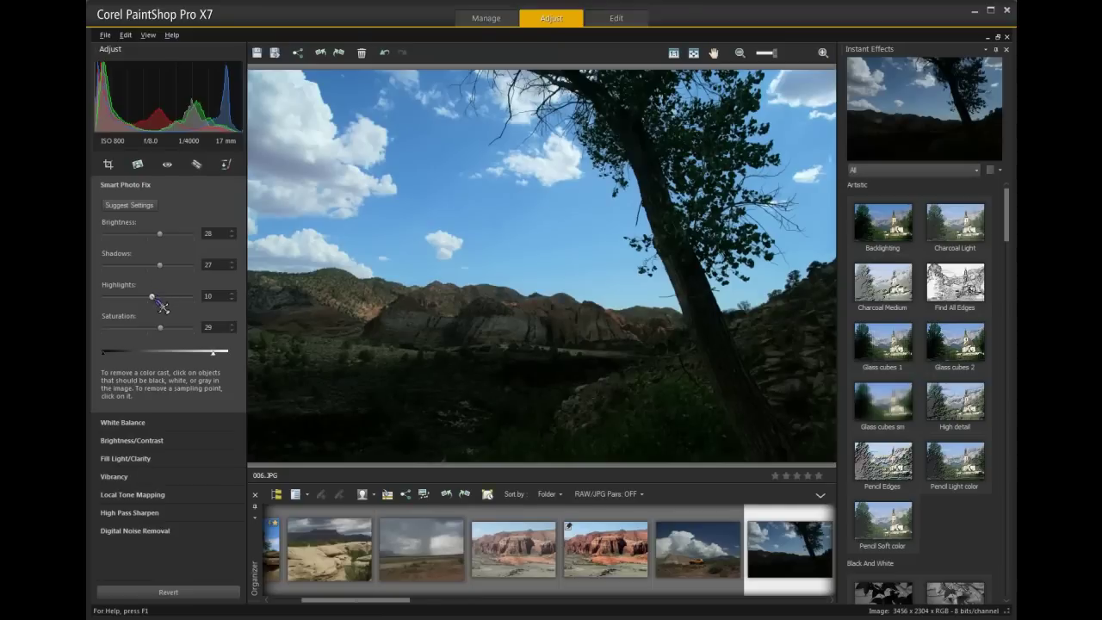
pyautogui.moveTo(161, 307); pyautogui.dragTo(155, 307)
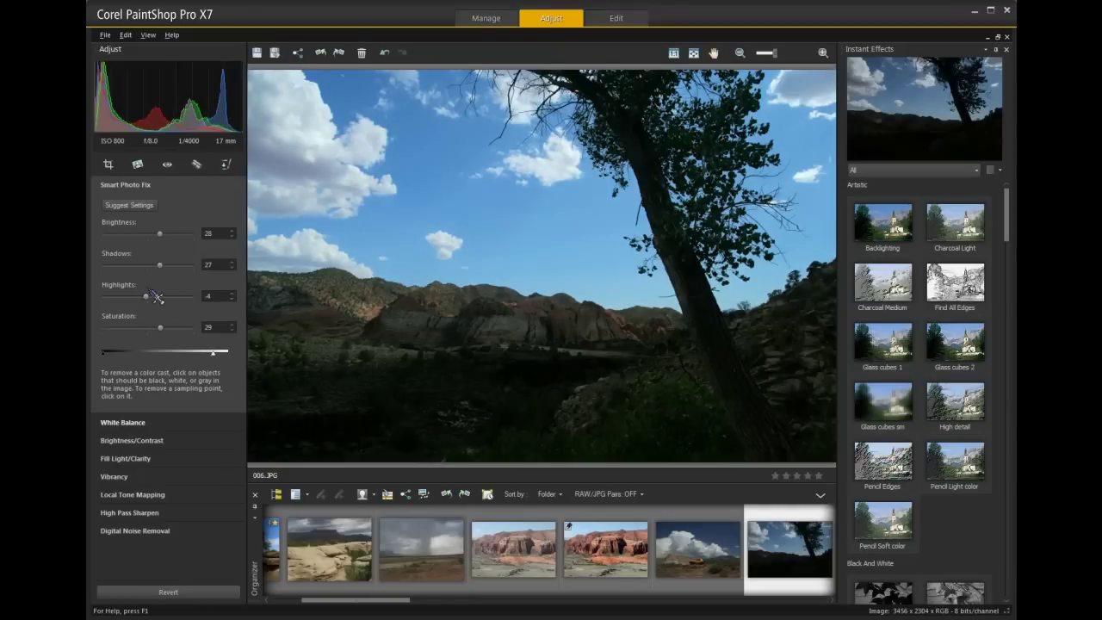
# Step: Apply Local Tone Mapping to 006.JPG with the strength set to 10.0
pyautogui.click(160, 497)
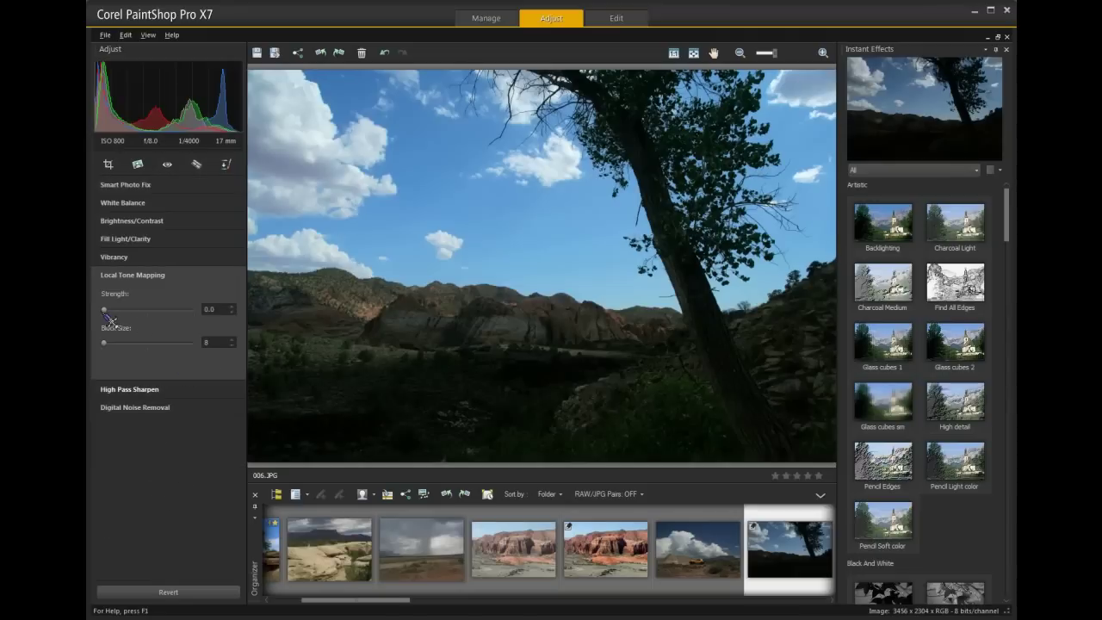
pyautogui.moveTo(105, 310); pyautogui.dragTo(106, 310)
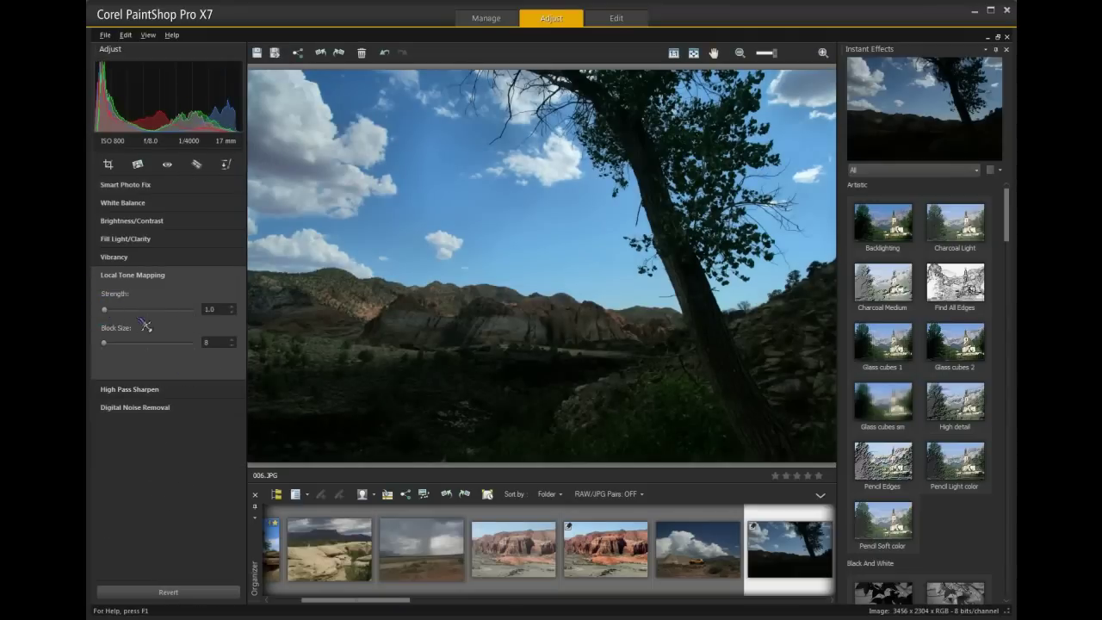
pyautogui.click(231, 307)
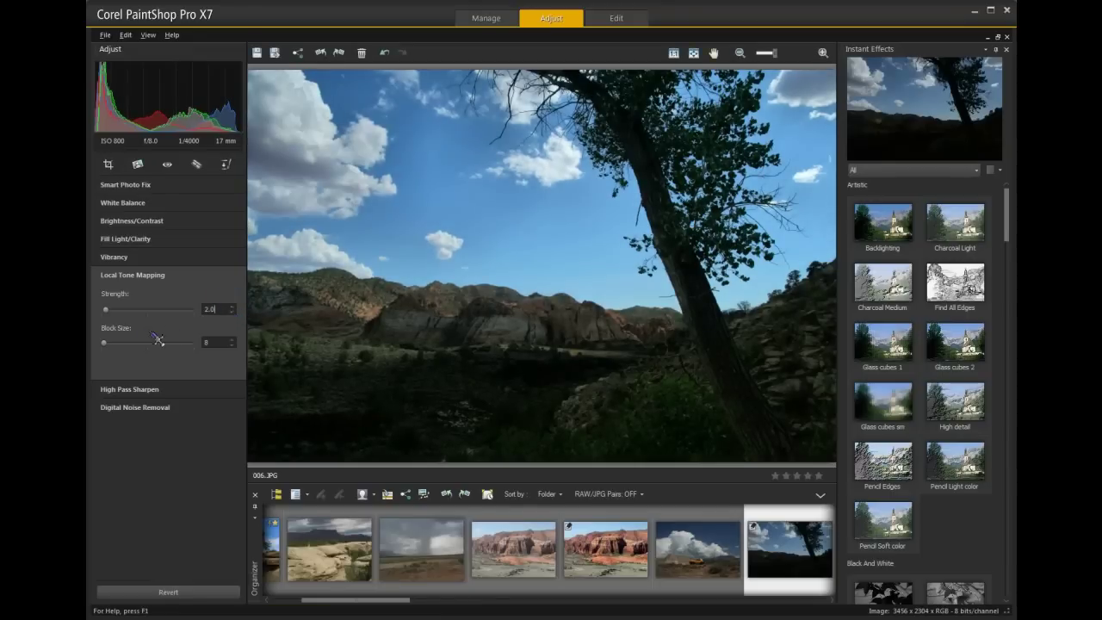
pyautogui.moveTo(104, 308); pyautogui.dragTo(114, 310)
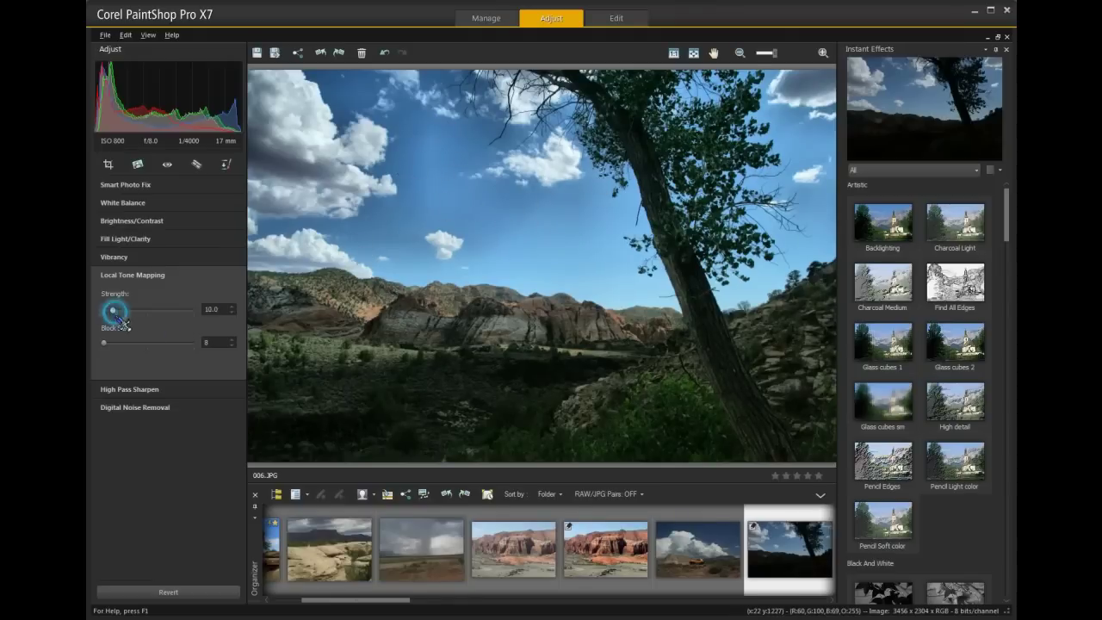
# Step: Reduce the Local Tone Mapping strength on 006.JPG to 2.0
pyautogui.moveTo(114, 310); pyautogui.dragTo(107, 310)
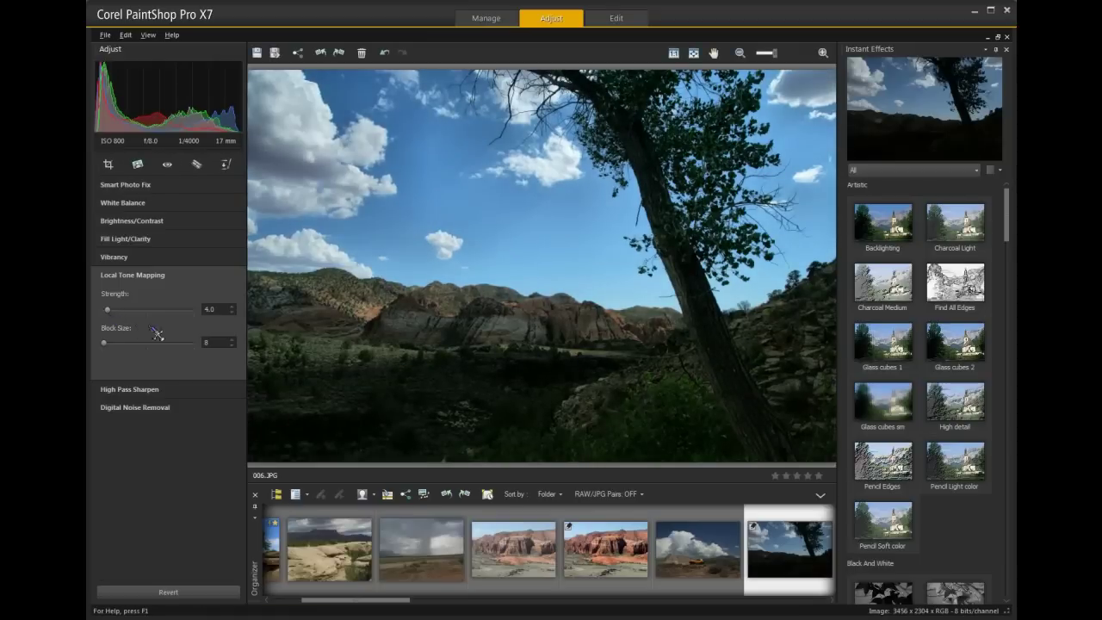
pyautogui.click(230, 311)
pyautogui.click(231, 311)
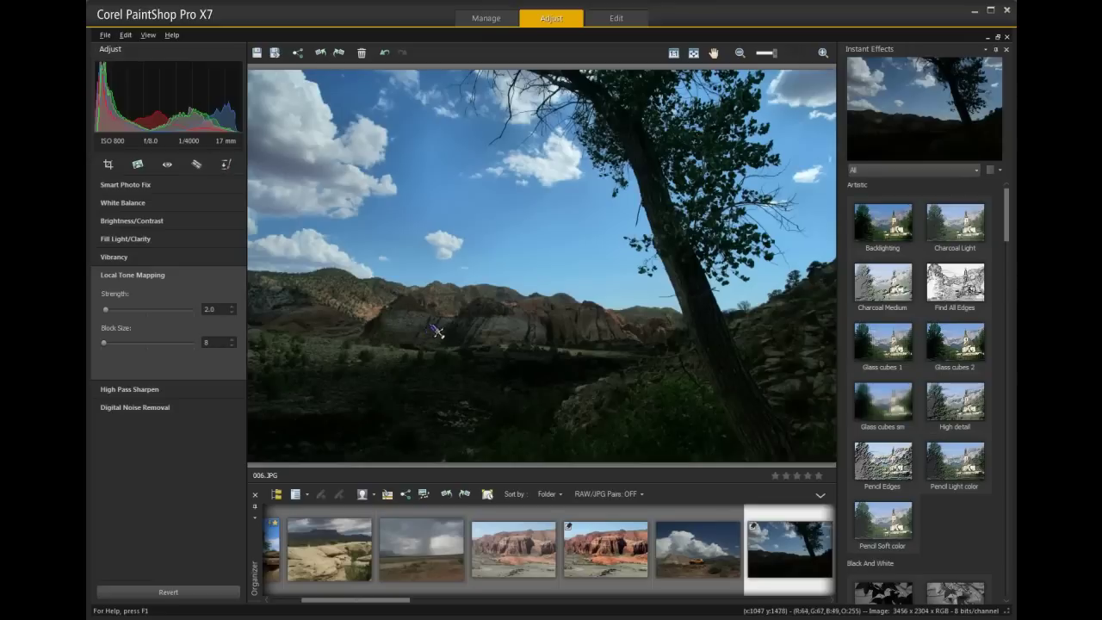
# Step: Save the adjusted 006.JPG as a new JPEG copy named 006a.JPG in the PSPX7review folder
pyautogui.click(619, 26)
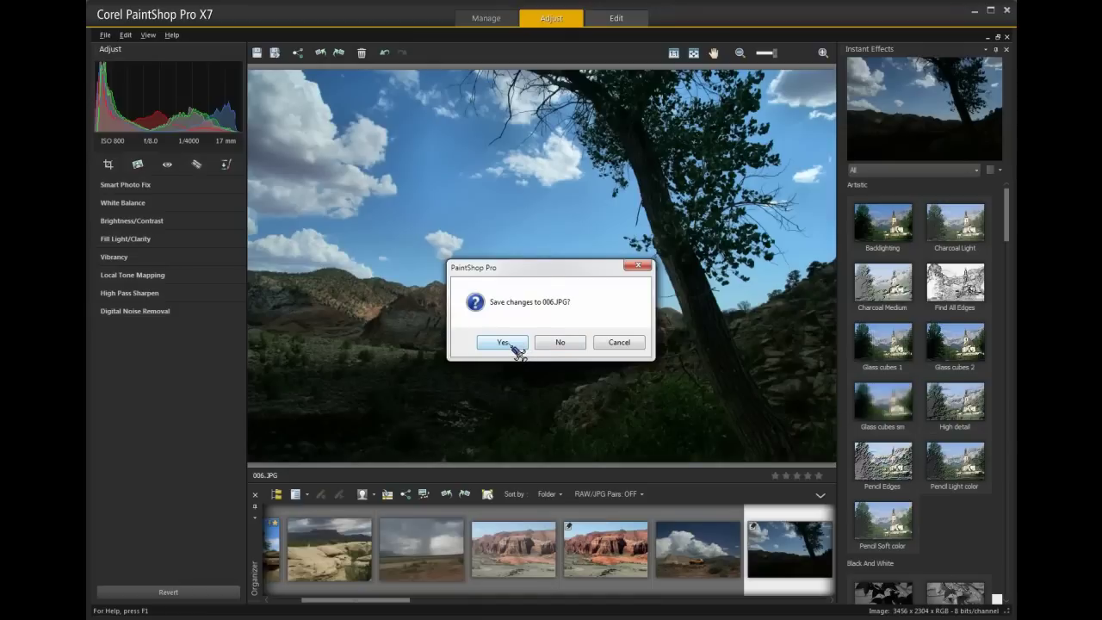
pyautogui.click(609, 344)
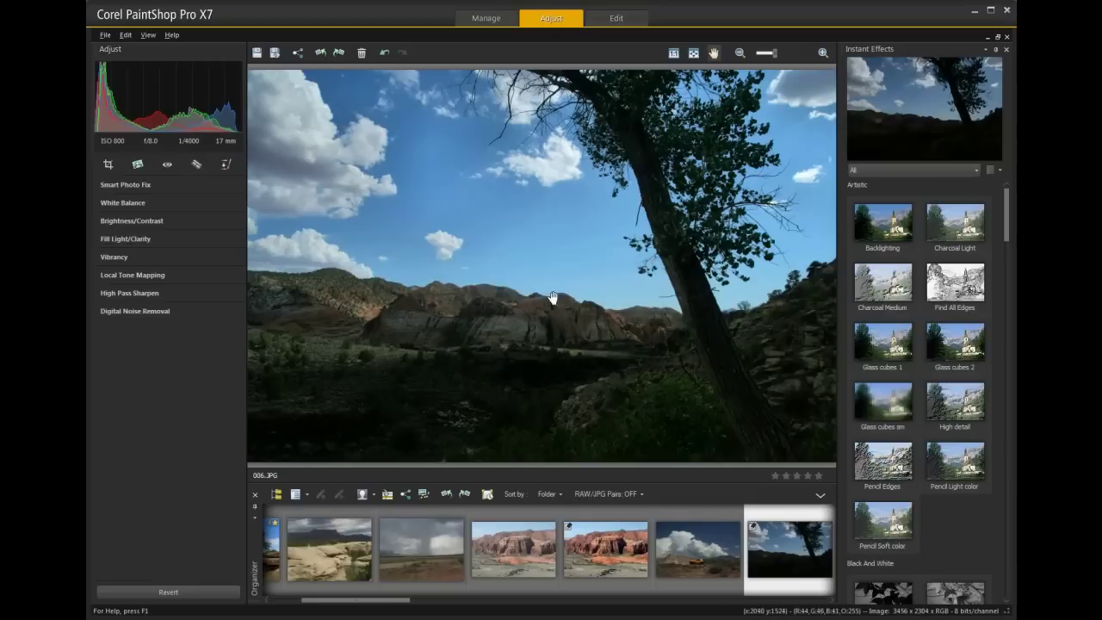
pyautogui.click(104, 34)
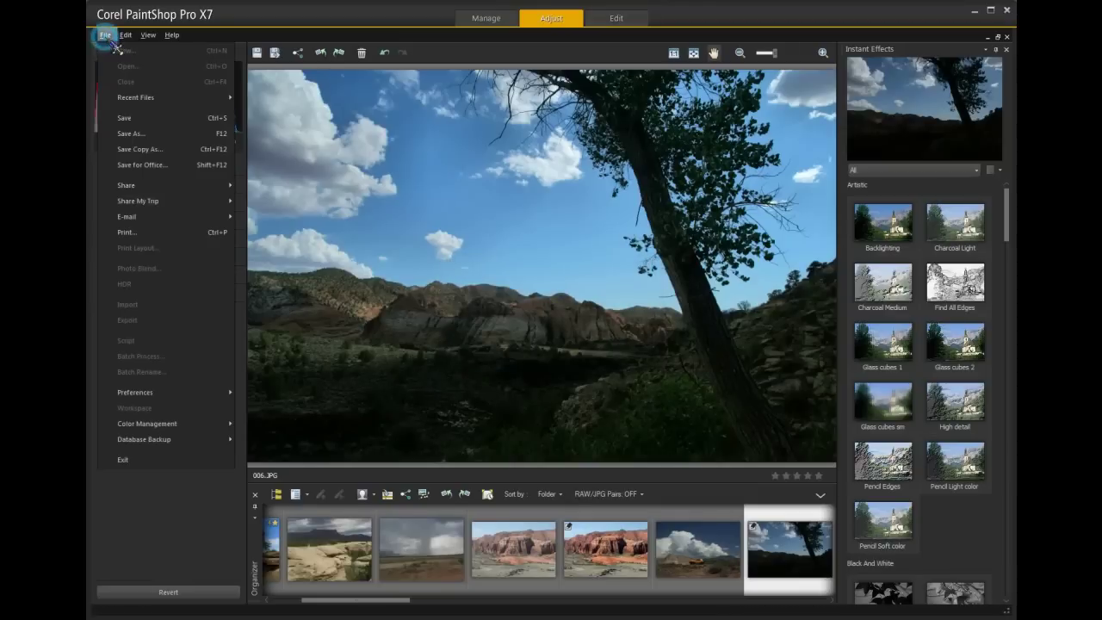
pyautogui.click(147, 133)
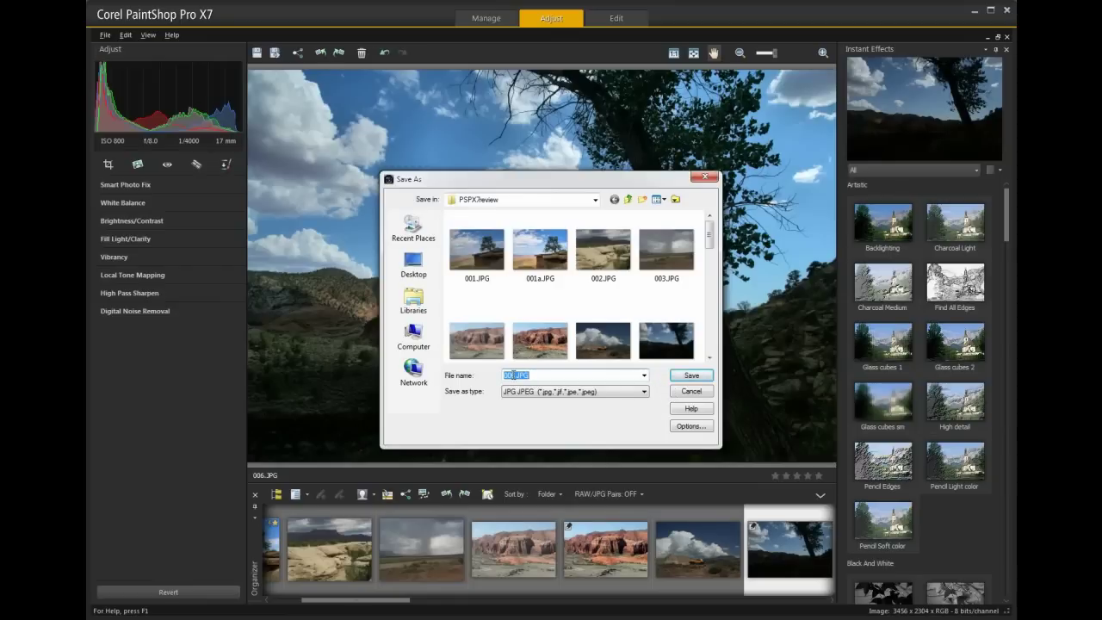
pyautogui.click(513, 376)
pyautogui.write('a')
pyautogui.click(690, 379)
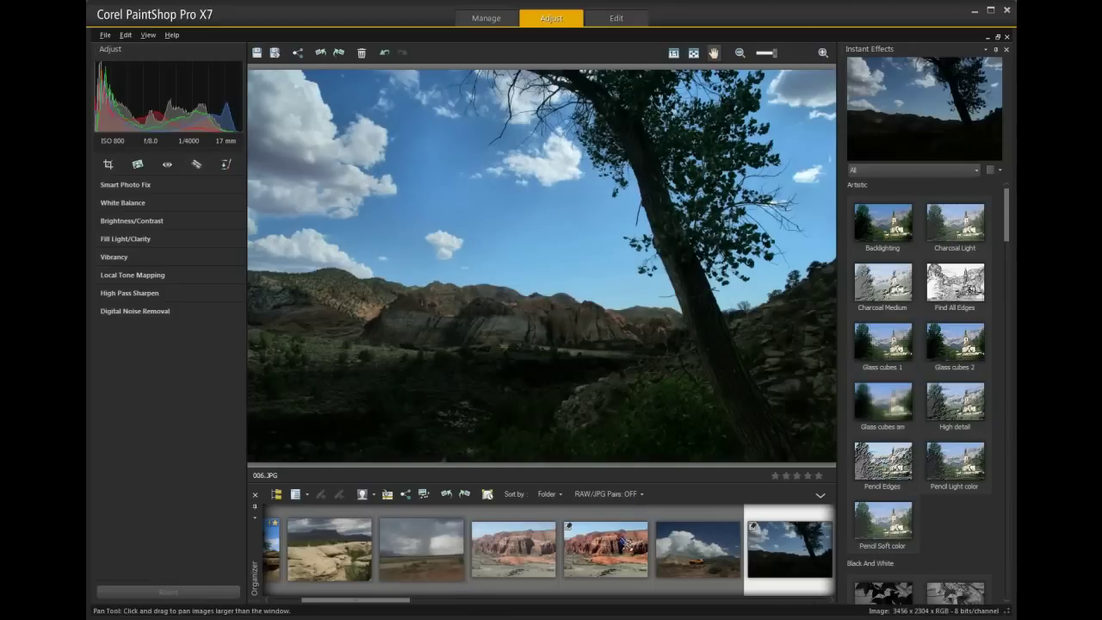
# Step: Refresh the Organizer thumbnails, select 006a.JPG and open it in the Edit workspace
pyautogui.moveTo(407, 609); pyautogui.dragTo(445, 608)
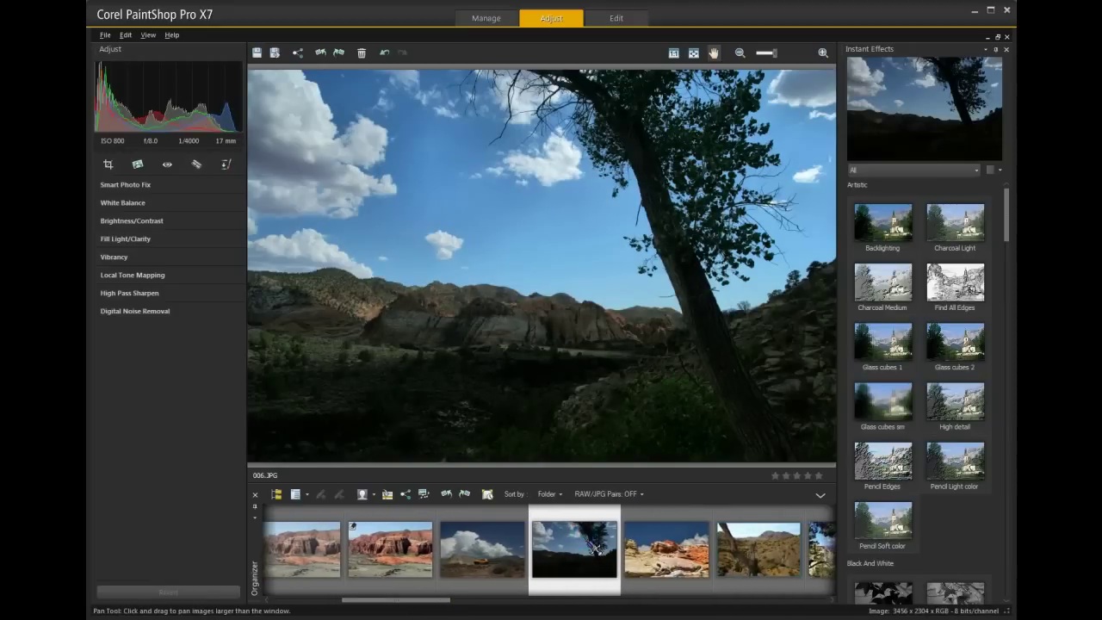
pyautogui.click(306, 494)
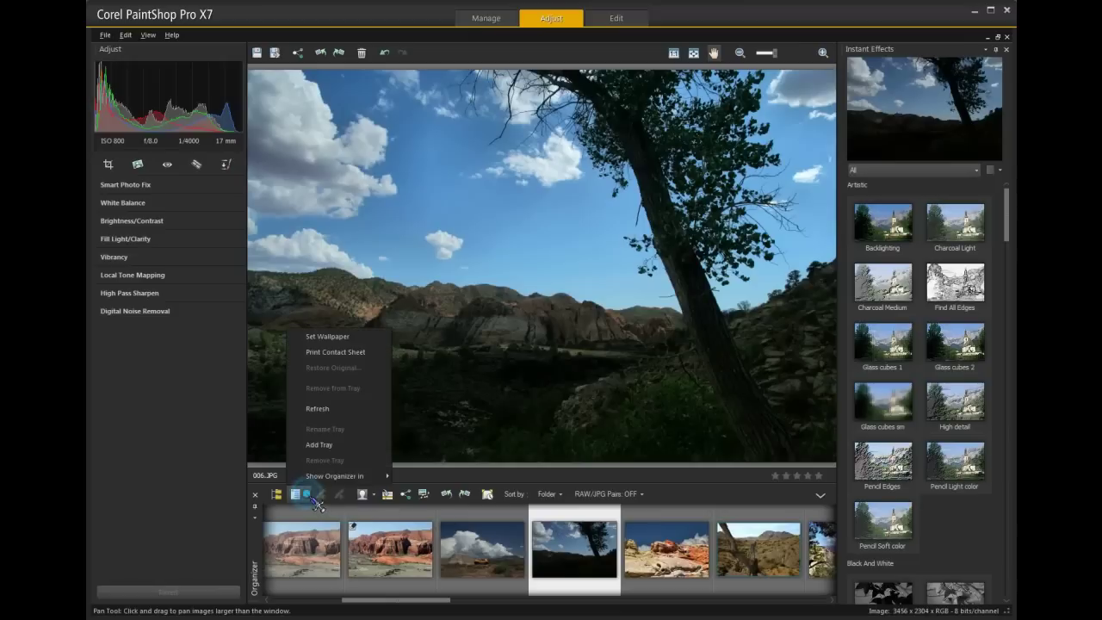
pyautogui.click(334, 409)
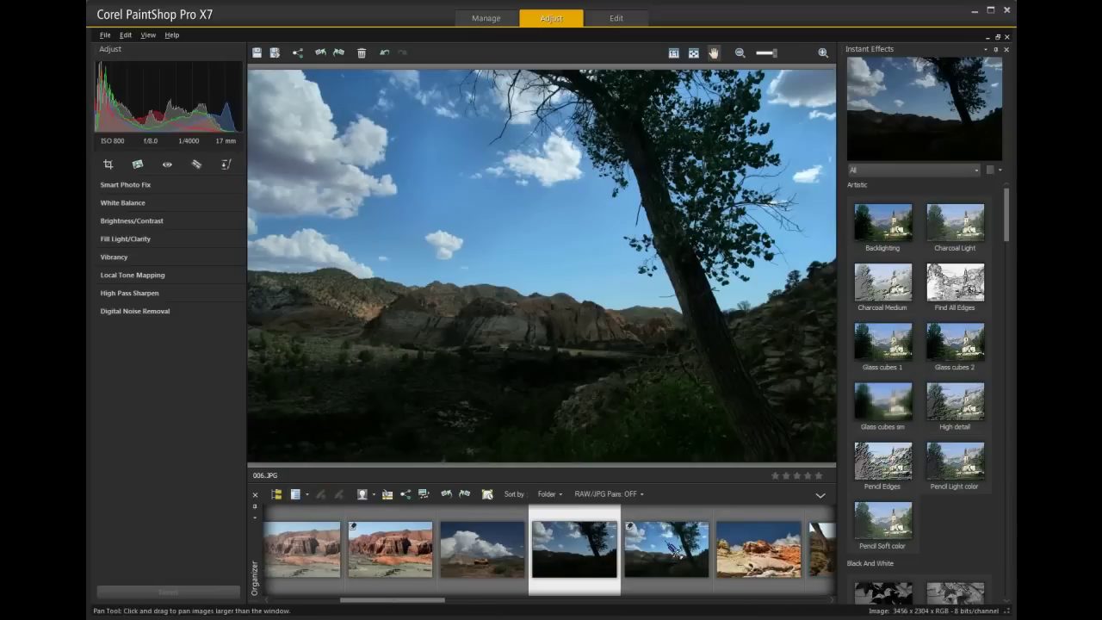
pyautogui.click(674, 550)
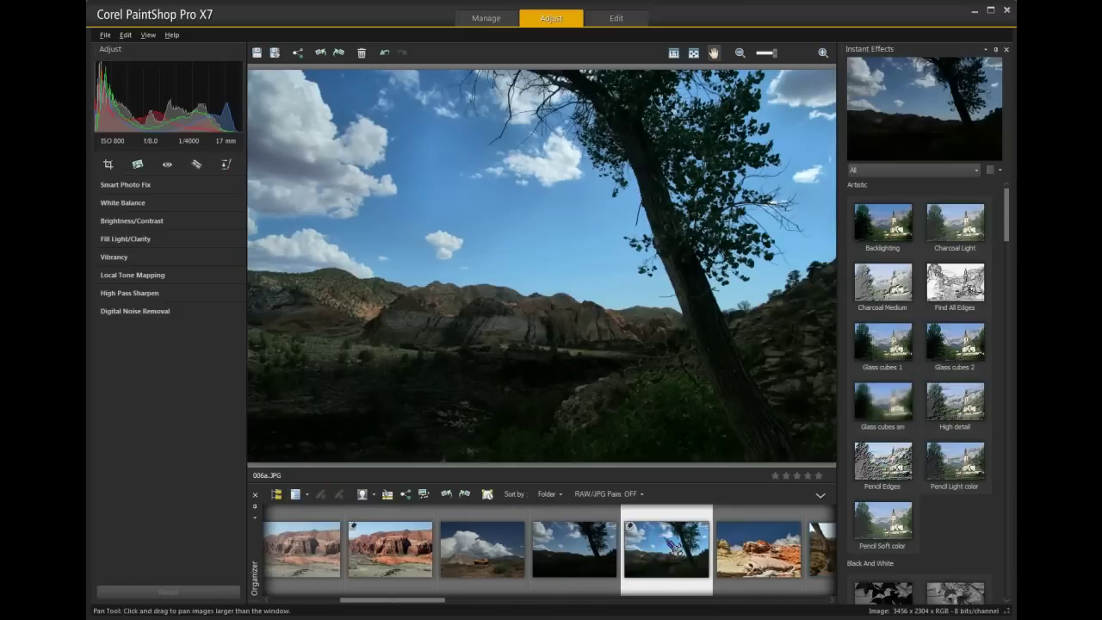
pyautogui.click(617, 18)
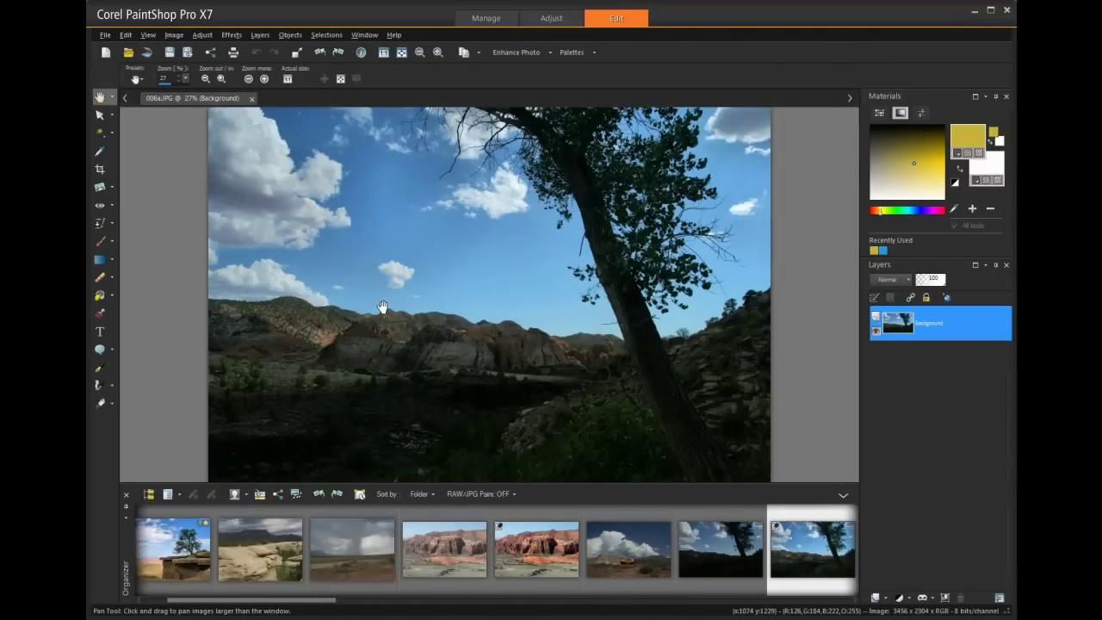
# Step: Lighten the distant hills and the rocky slope by the tree in 006a.JPG using the Dodge brush at size 403
pyautogui.click(112, 260)
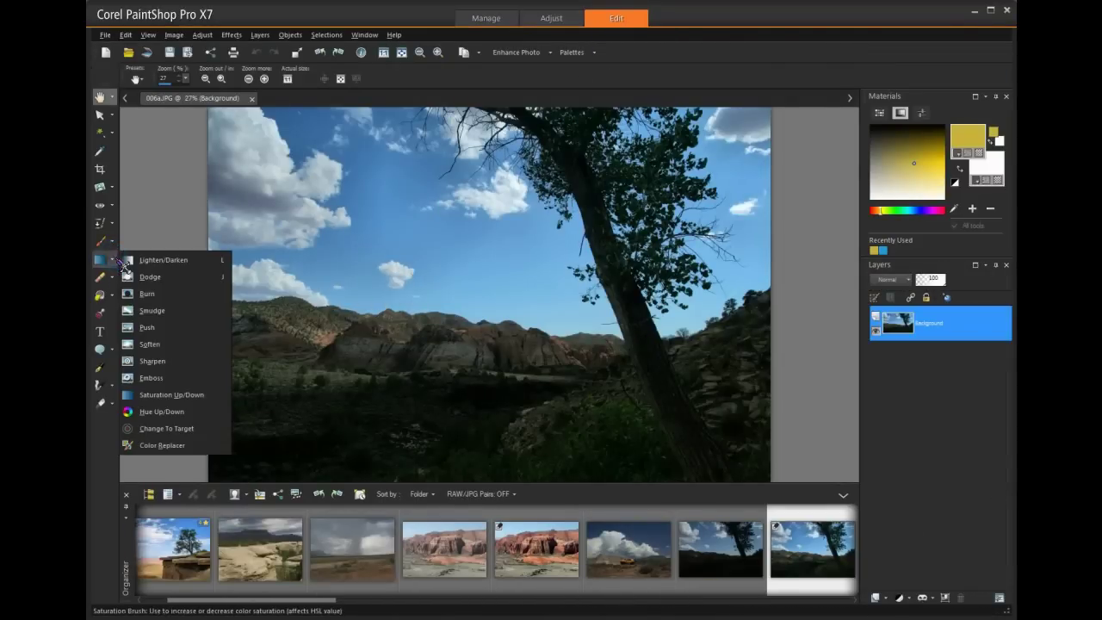
pyautogui.click(164, 283)
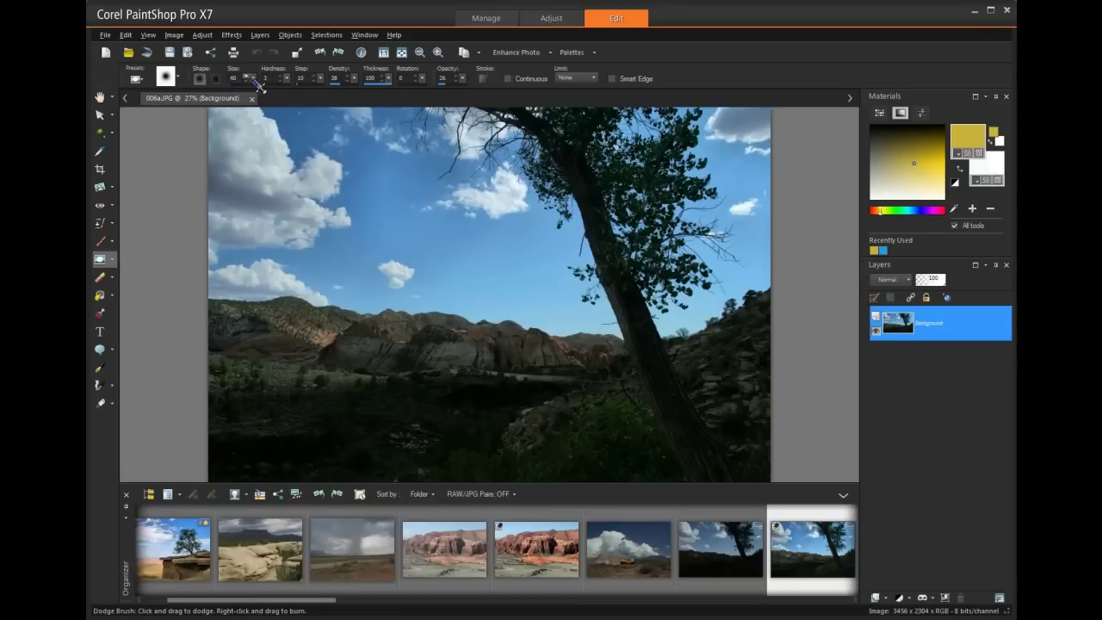
pyautogui.moveTo(253, 78); pyautogui.dragTo(292, 93)
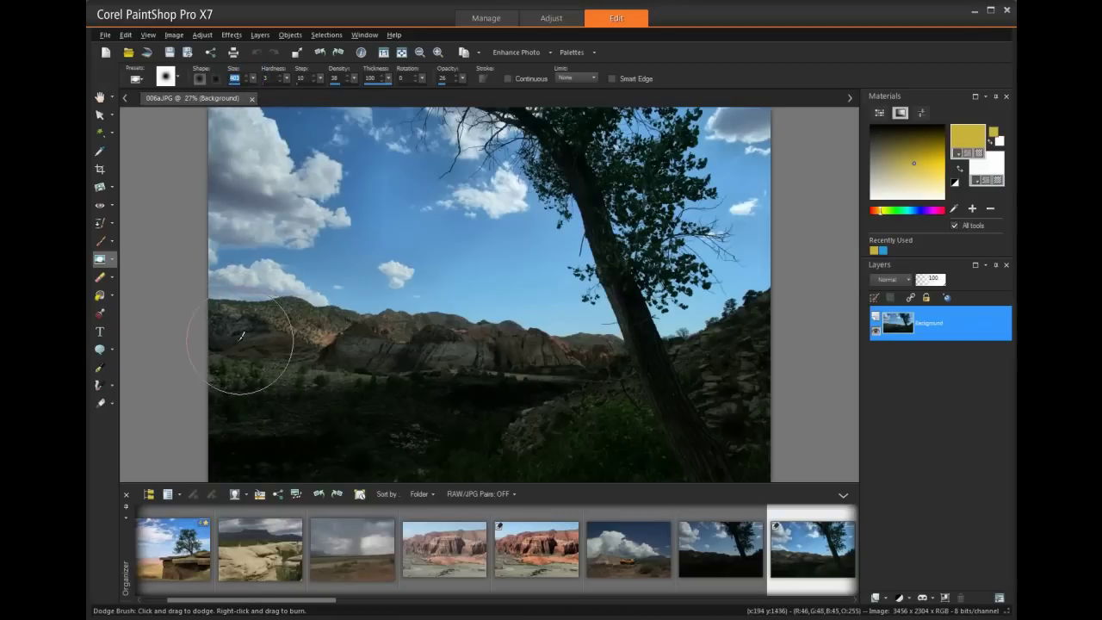
pyautogui.moveTo(237, 343); pyautogui.dragTo(578, 367)
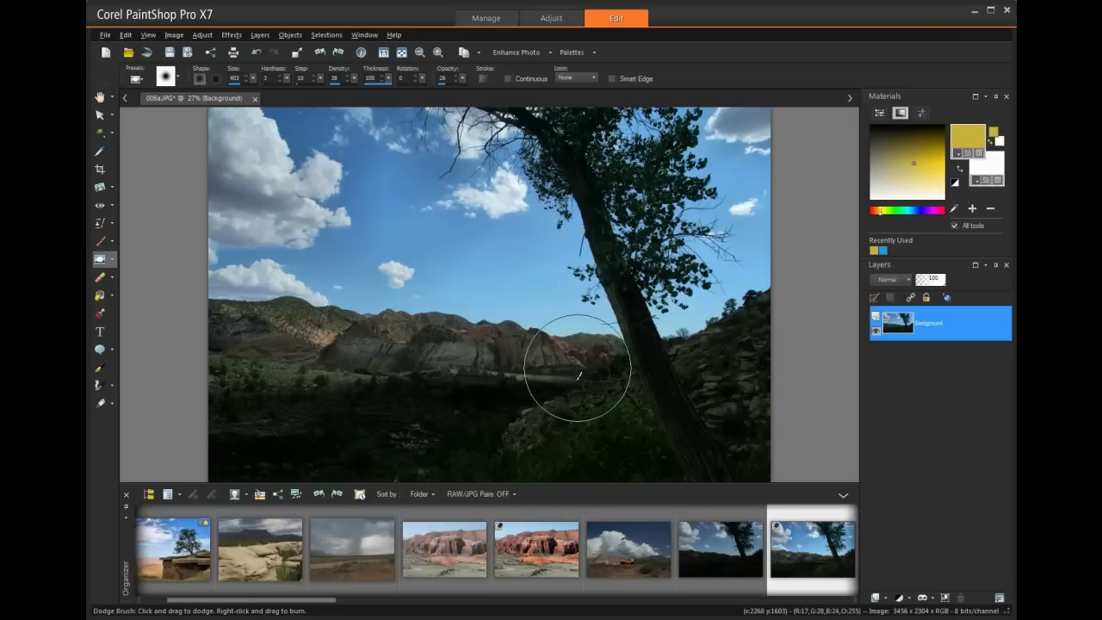
pyautogui.moveTo(541, 416)
pyautogui.mouseDown()
pyautogui.moveTo(721, 362)
pyautogui.moveTo(753, 365)
pyautogui.moveTo(754, 397)
pyautogui.mouseUp()
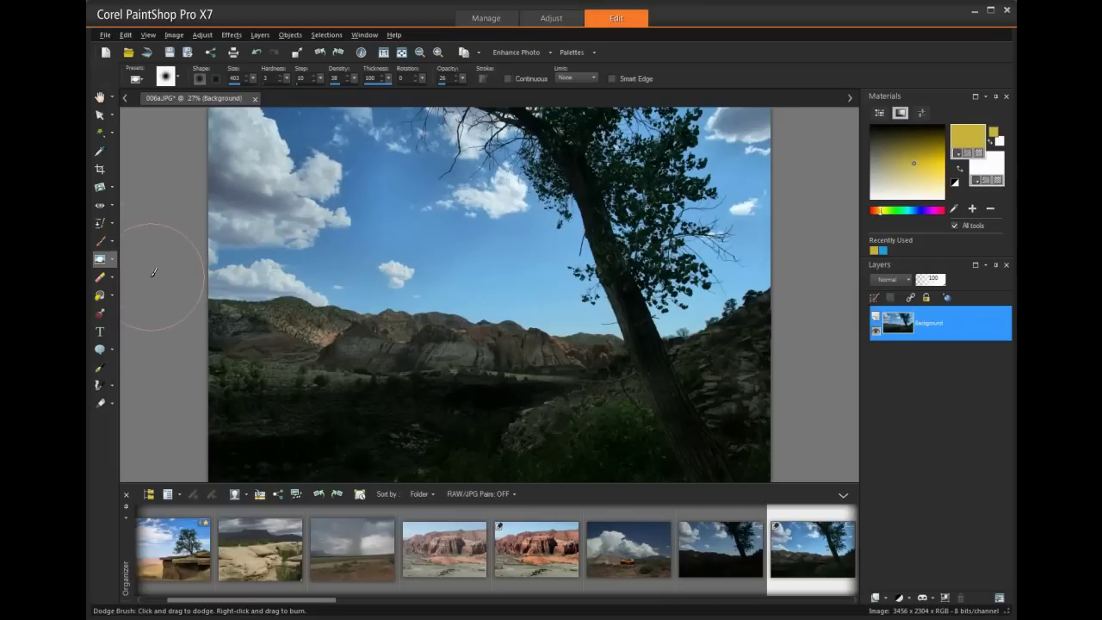
# Step: Darken the shadowed foreground of 006a.JPG with the Burn brush at size 256 and opacity 47
pyautogui.click(113, 260)
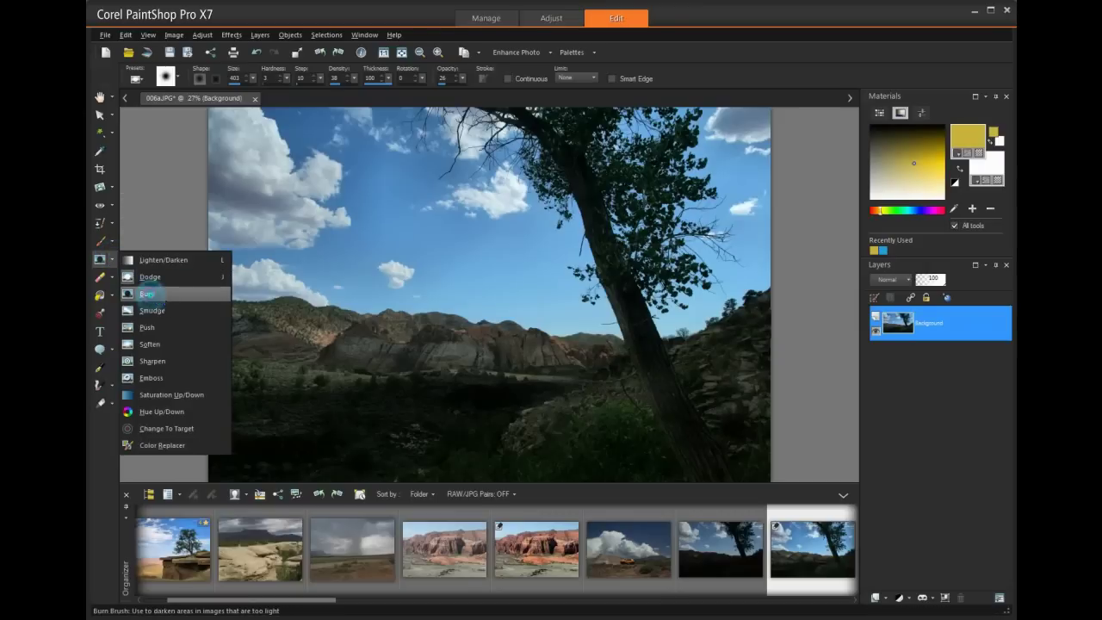
pyautogui.click(155, 296)
pyautogui.moveTo(226, 384)
pyautogui.mouseDown()
pyautogui.moveTo(509, 404)
pyautogui.moveTo(497, 417)
pyautogui.moveTo(460, 418)
pyautogui.moveTo(356, 407)
pyautogui.moveTo(329, 446)
pyautogui.moveTo(236, 454)
pyautogui.mouseUp()
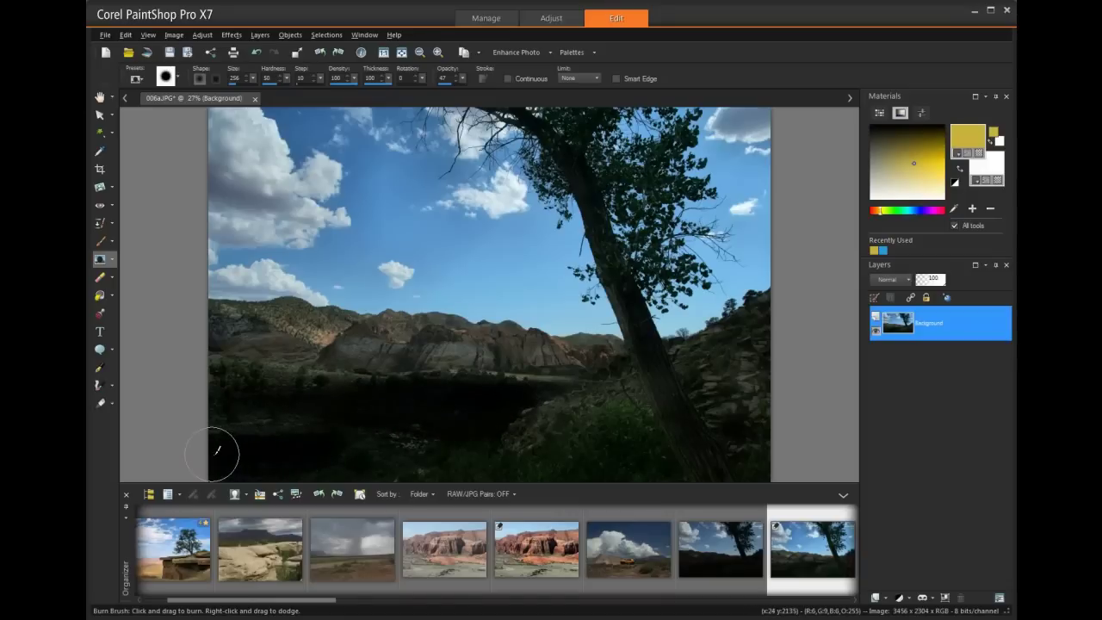
pyautogui.moveTo(619, 467)
pyautogui.mouseDown()
pyautogui.moveTo(662, 459)
pyautogui.moveTo(615, 448)
pyautogui.mouseUp()
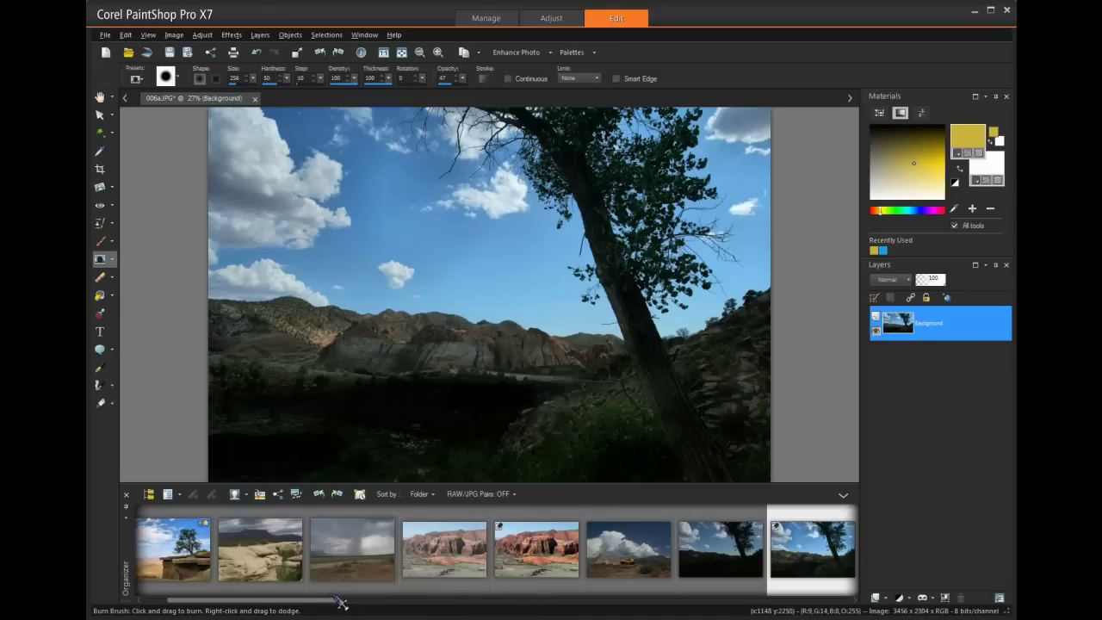
# Step: Open 007valleyoffire.jpg and 002.JPG from the Organizer for editing
pyautogui.moveTo(318, 608); pyautogui.dragTo(357, 609)
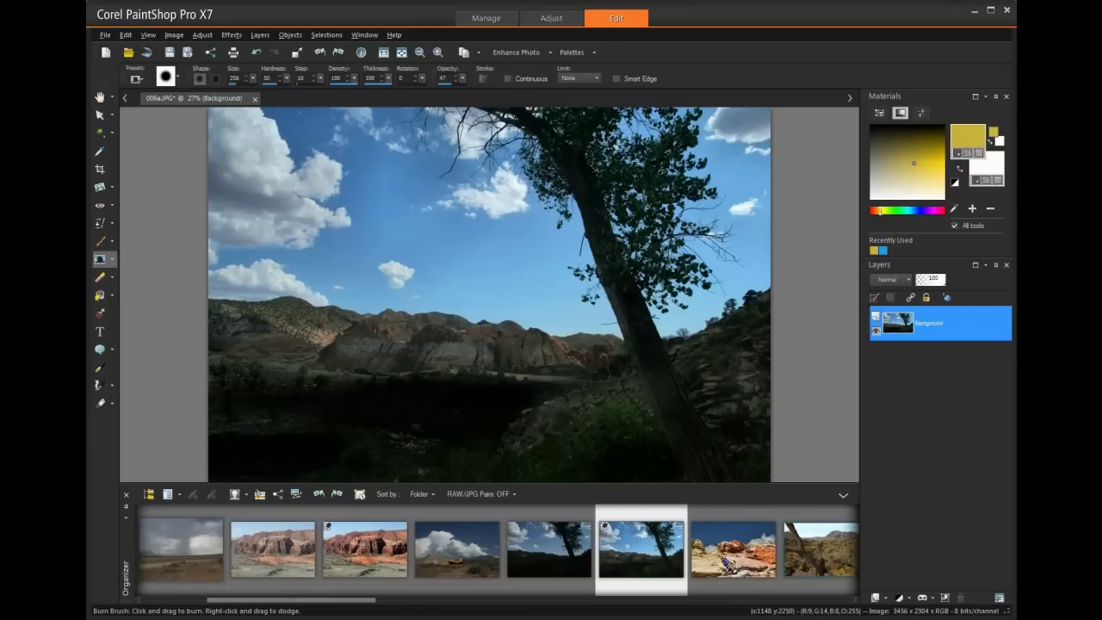
pyautogui.doubleClick(727, 564)
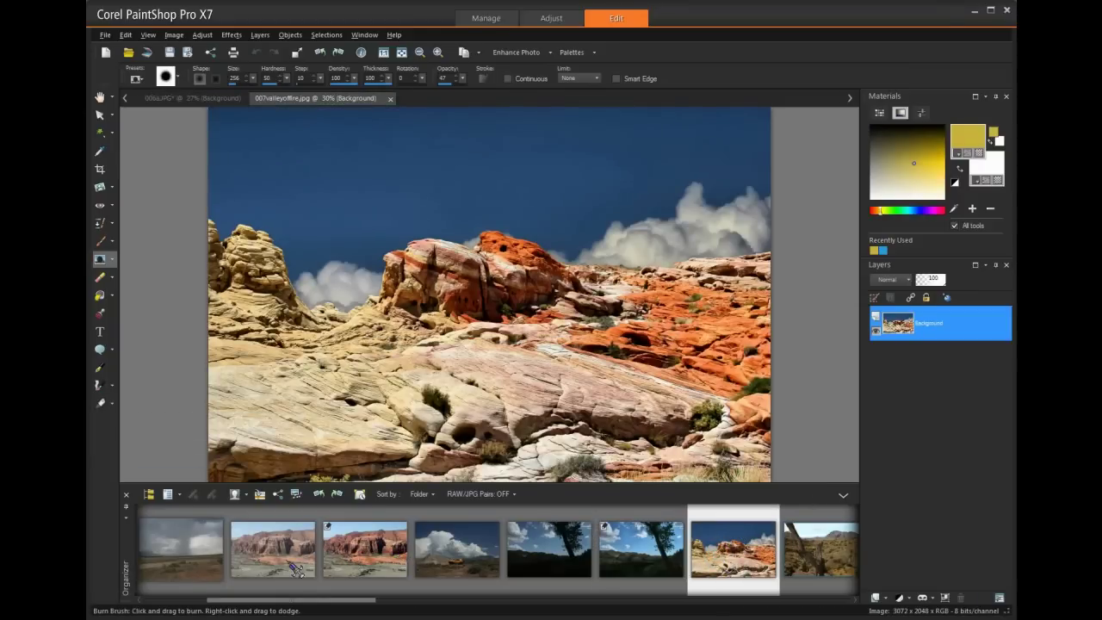
pyautogui.moveTo(316, 602); pyautogui.dragTo(258, 611)
pyautogui.doubleClick(372, 556)
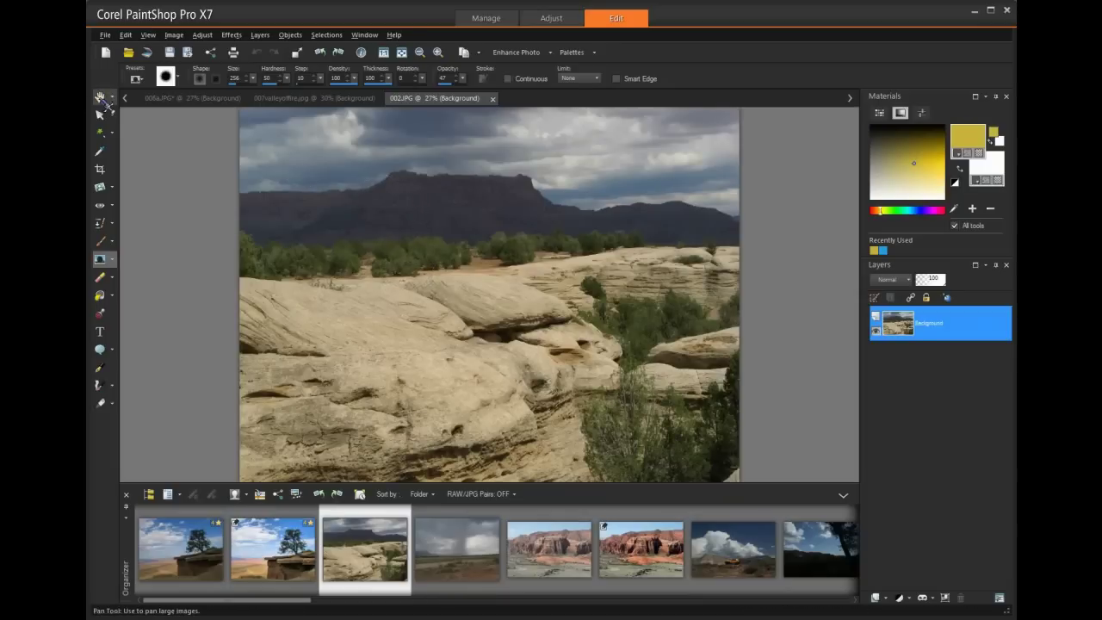
# Step: Apply the Perfectly Clear plugin with its Default preset to the sandstone photo 002.JPG
pyautogui.click(100, 96)
pyautogui.click(230, 35)
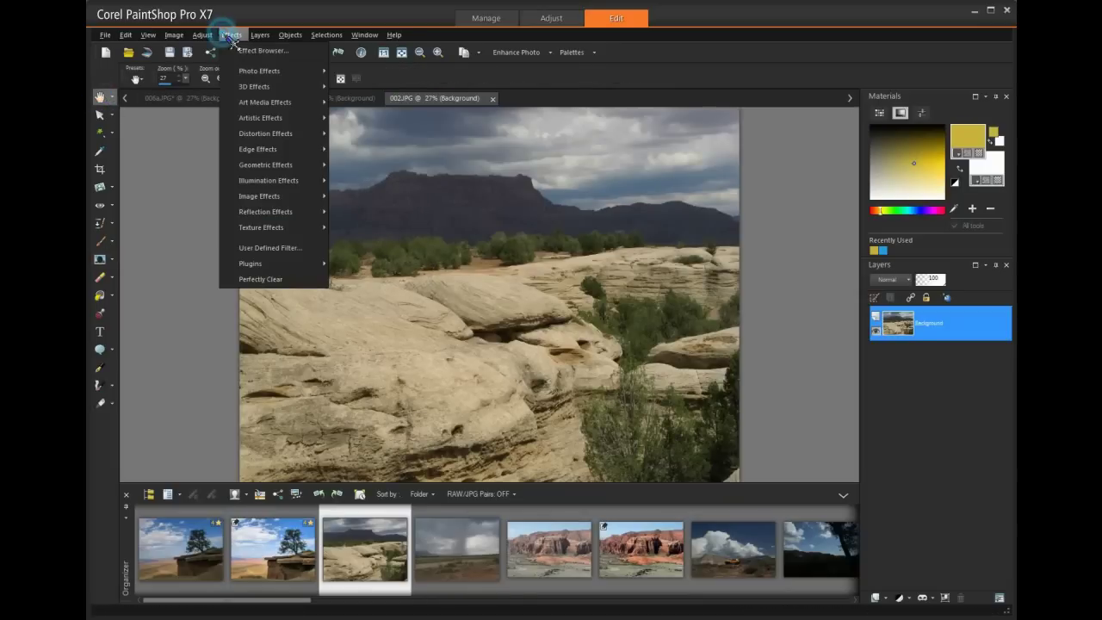
pyautogui.moveTo(294, 270)
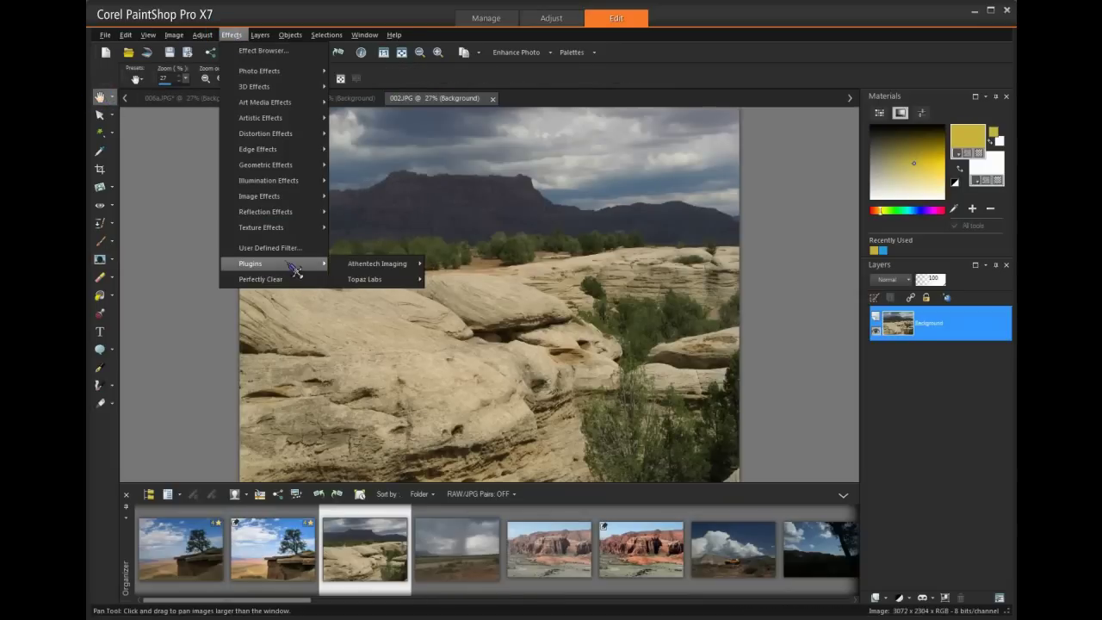
pyautogui.click(283, 278)
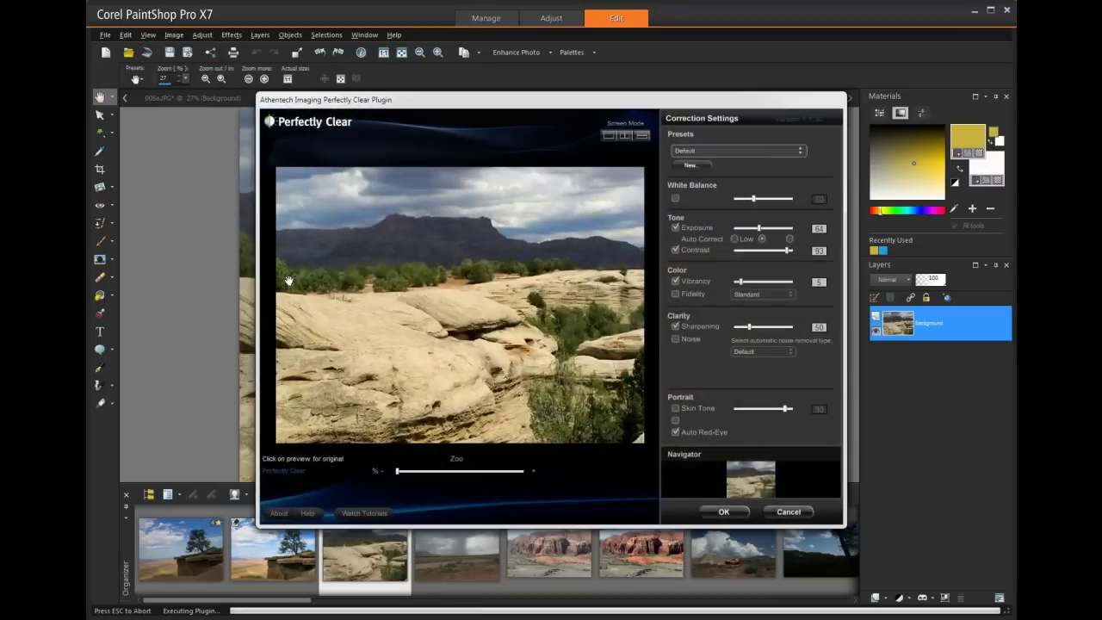
pyautogui.click(727, 515)
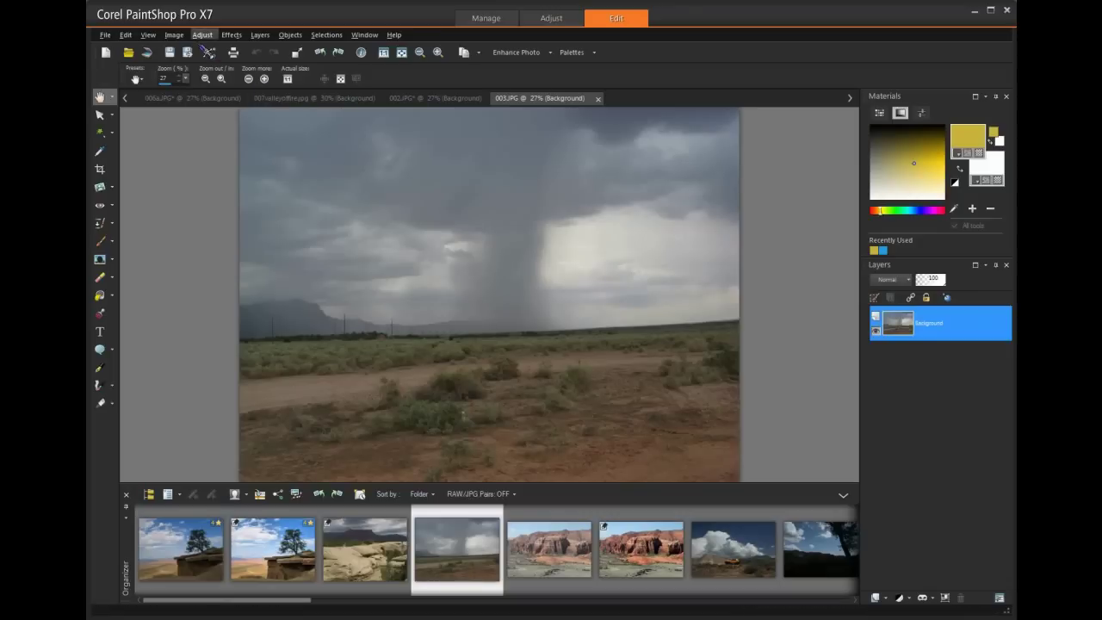
# Step: Apply the Perfectly Clear plugin with its Default preset to the rainstorm photo 003.JPG
pyautogui.click(231, 35)
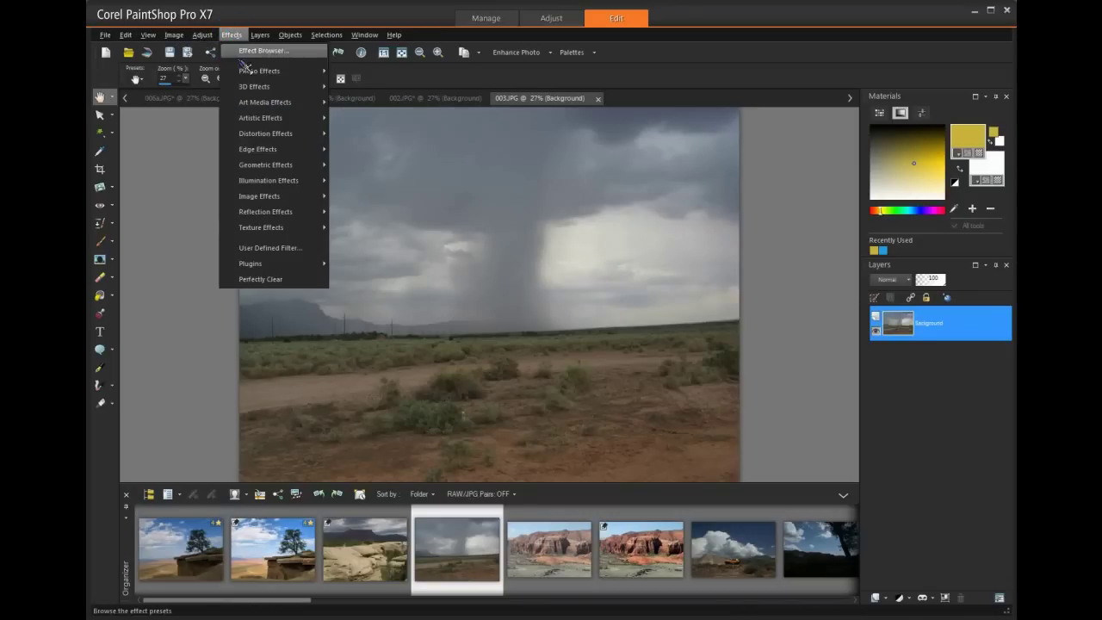
pyautogui.click(273, 279)
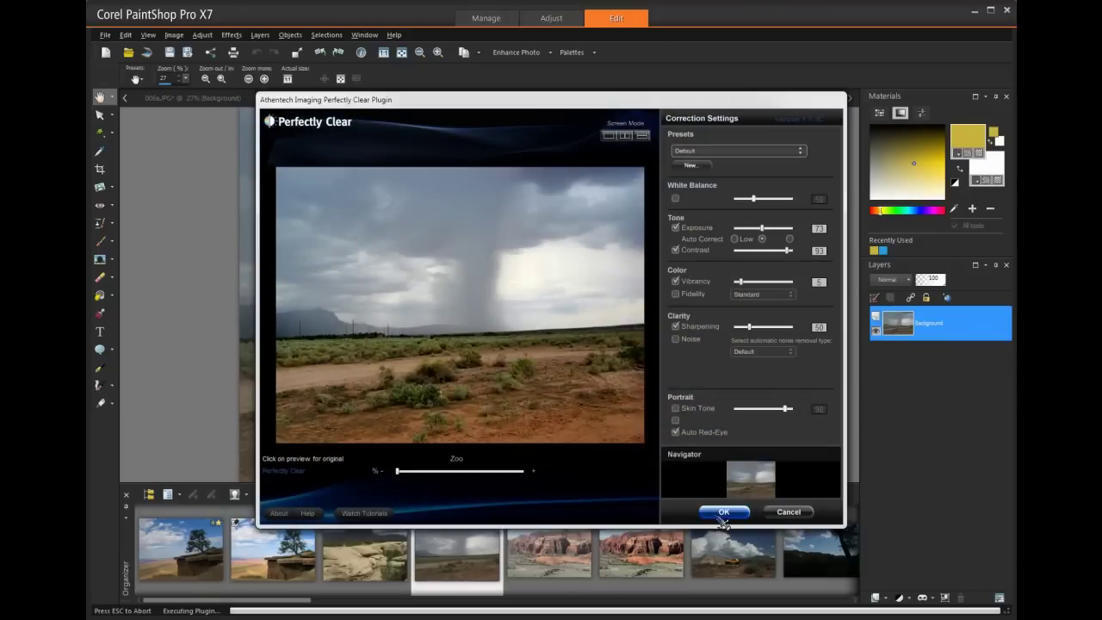
pyautogui.click(723, 514)
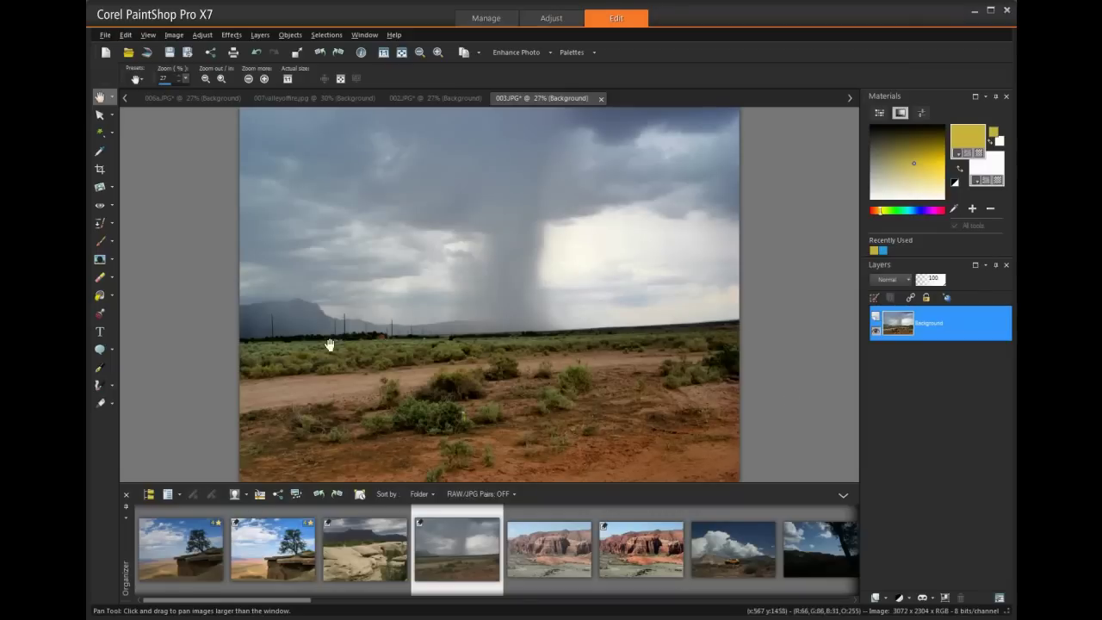
# Step: Straighten the tilted horizon of 003.JPG with the Straighten tool, cropping the image to the rotated result
pyautogui.click(101, 189)
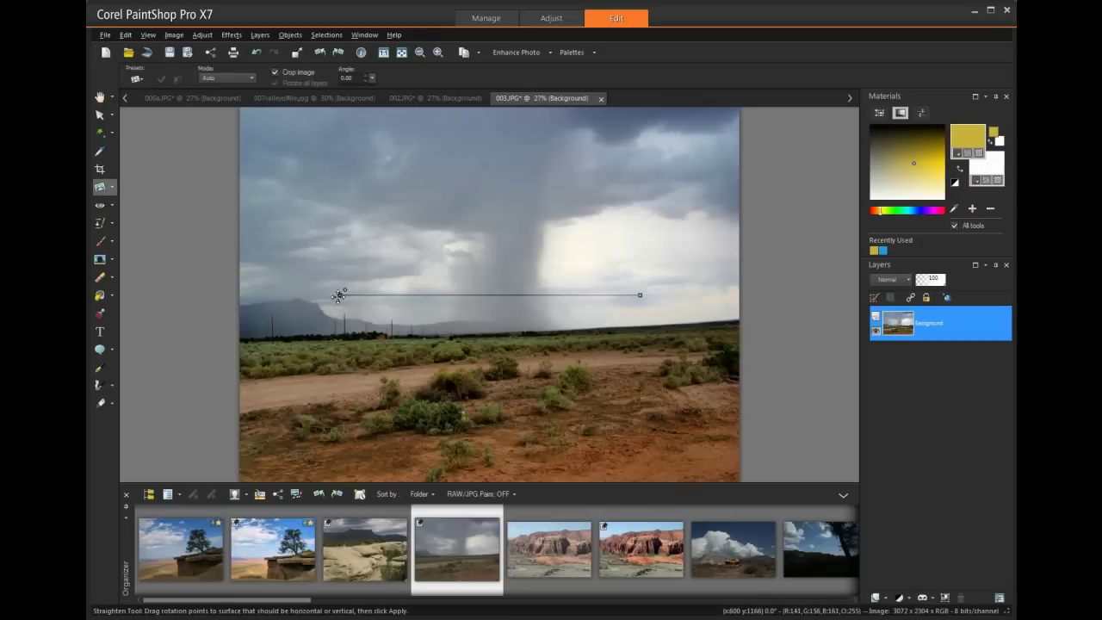
pyautogui.moveTo(340, 295); pyautogui.dragTo(340, 302)
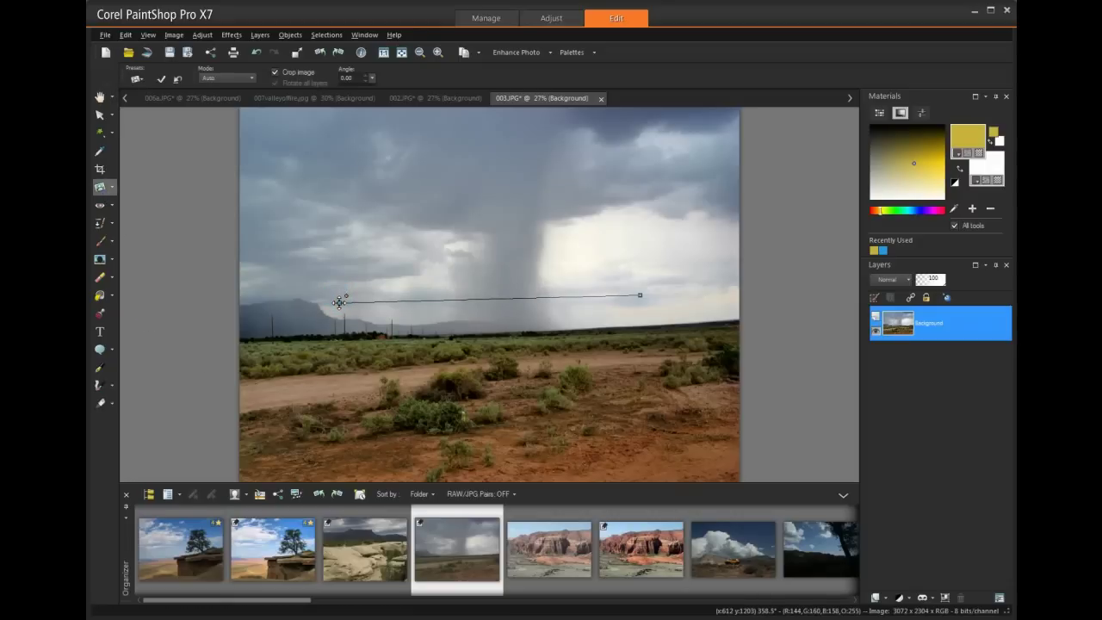
pyautogui.click(161, 78)
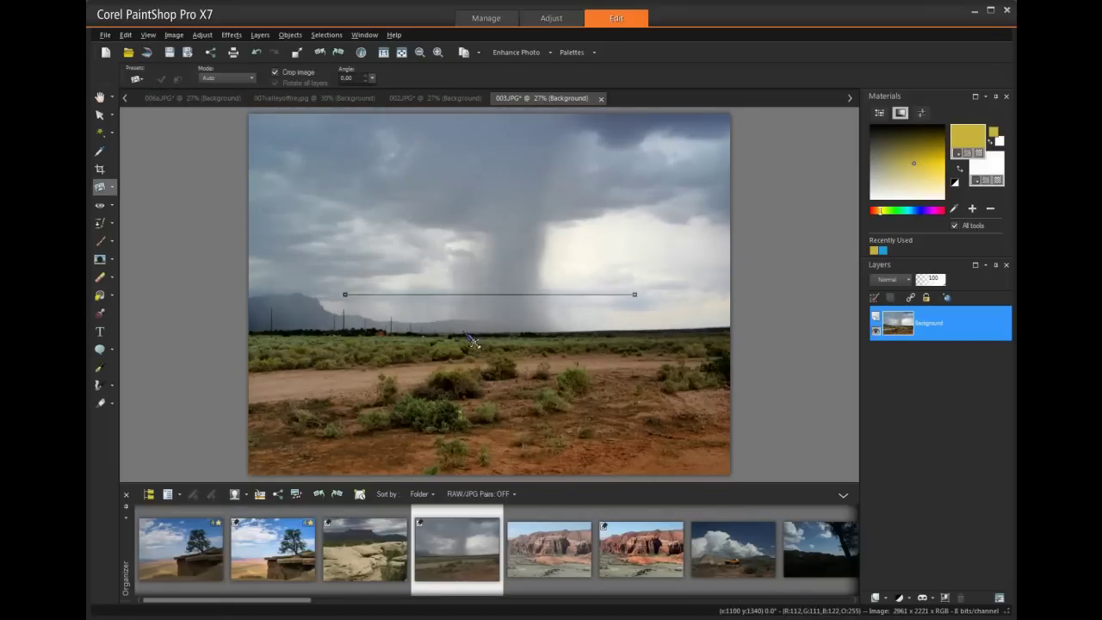
# Step: View the straightened 003.JPG at 100% with the Pan tool to examine the rain column and horizon
pyautogui.click(99, 97)
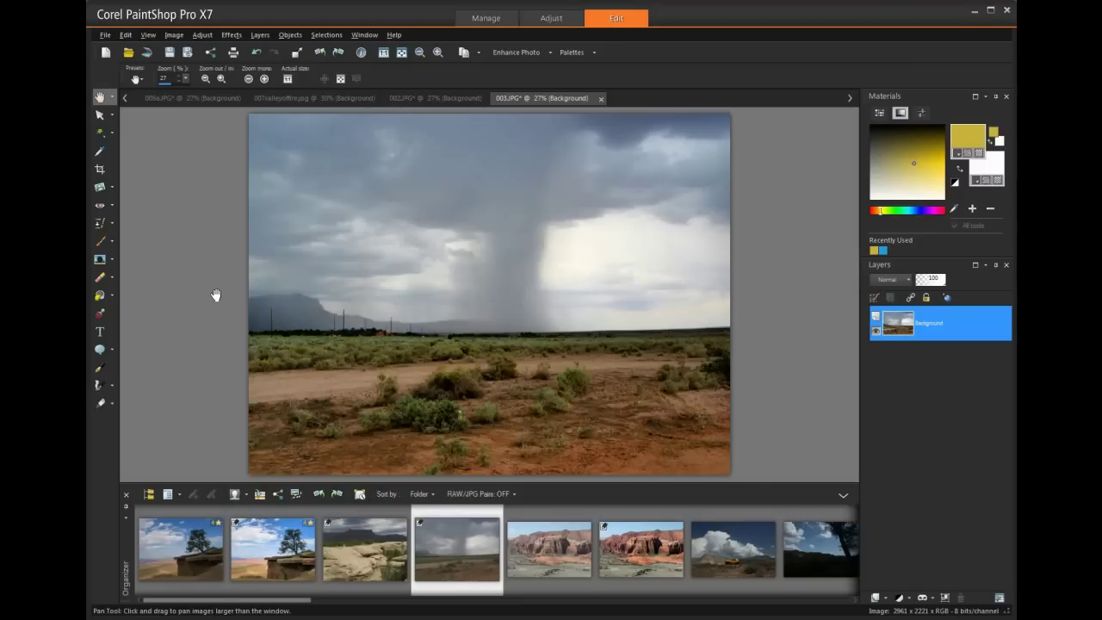
pyautogui.click(388, 54)
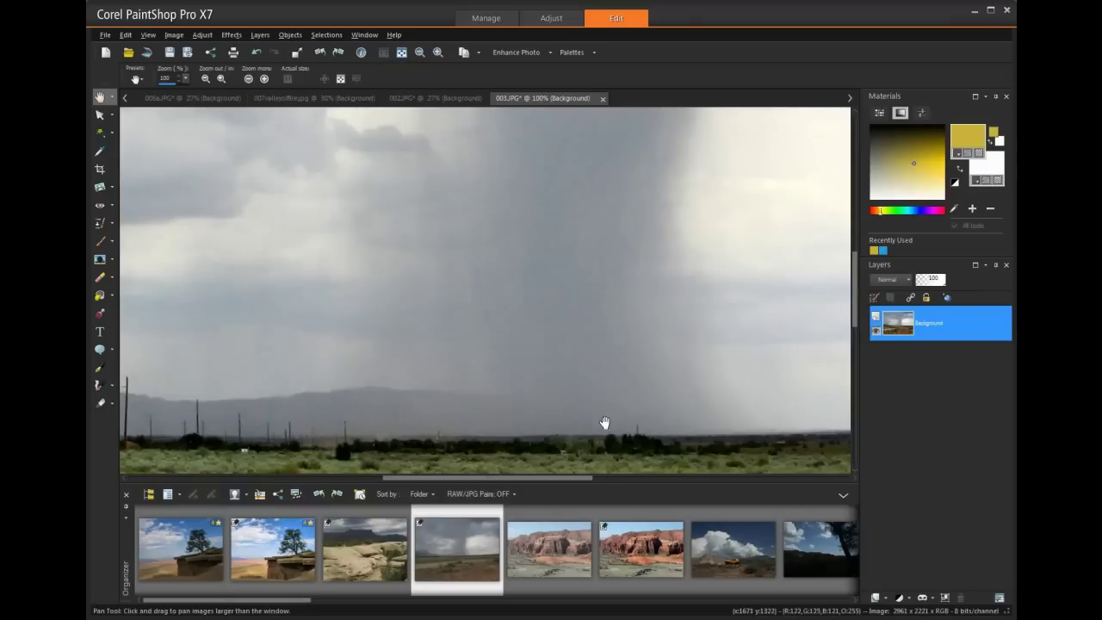
# Step: Apply Local Tone Mapping to 003.JPG using the Last Used settings, with a block size of 8
pyautogui.moveTo(604, 422); pyautogui.dragTo(591, 249)
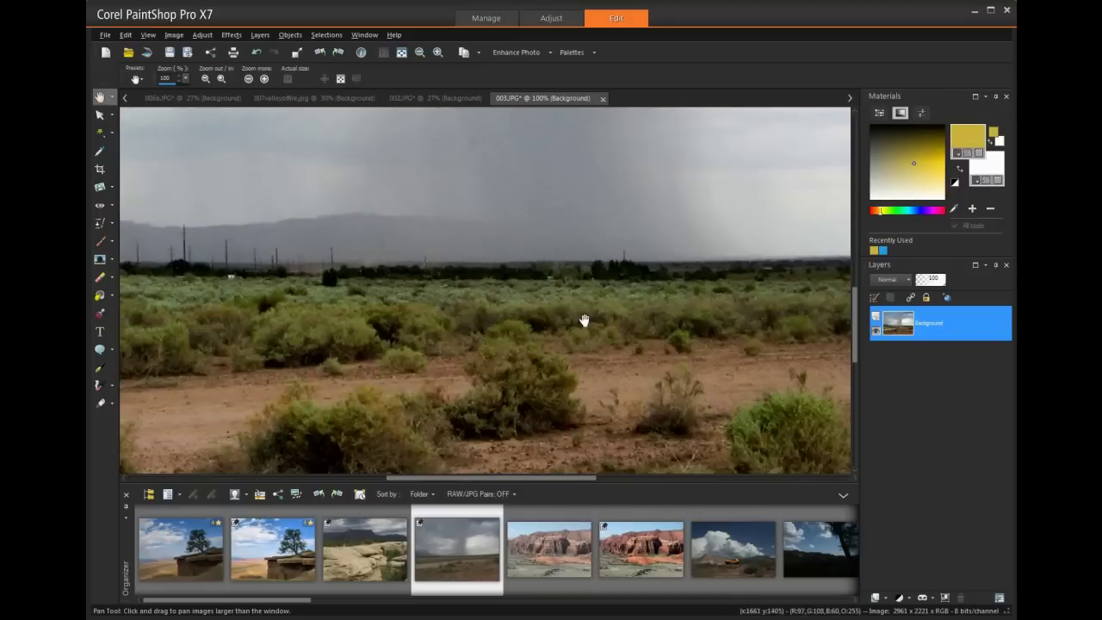
pyautogui.moveTo(583, 320); pyautogui.dragTo(593, 197)
pyautogui.moveTo(546, 329); pyautogui.dragTo(577, 241)
pyautogui.moveTo(621, 316); pyautogui.dragTo(516, 201)
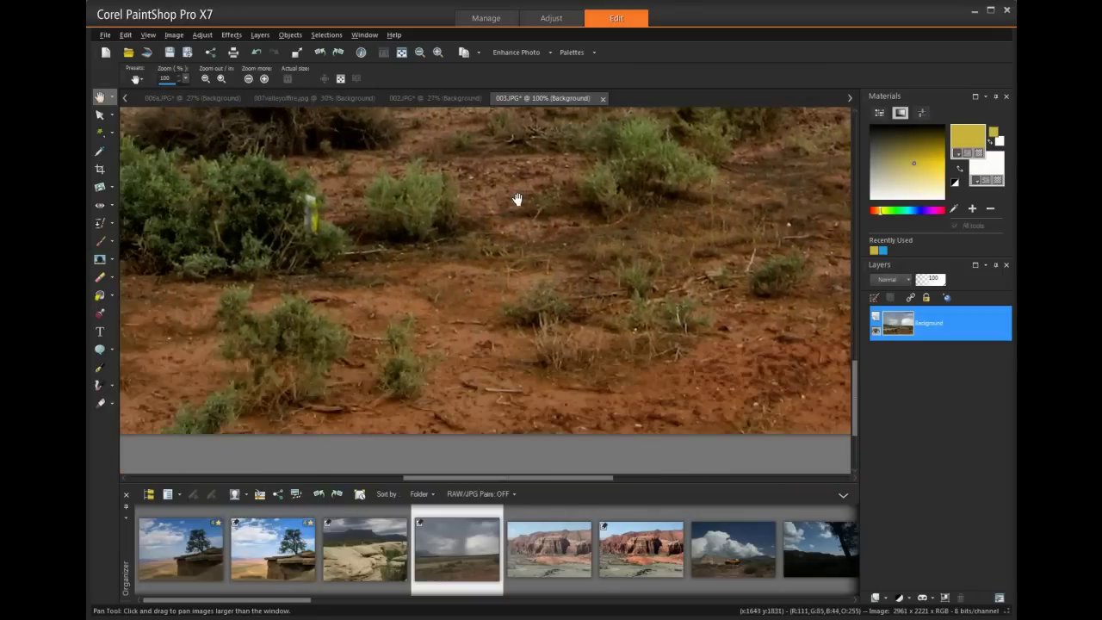
pyautogui.moveTo(440, 175); pyautogui.dragTo(546, 369)
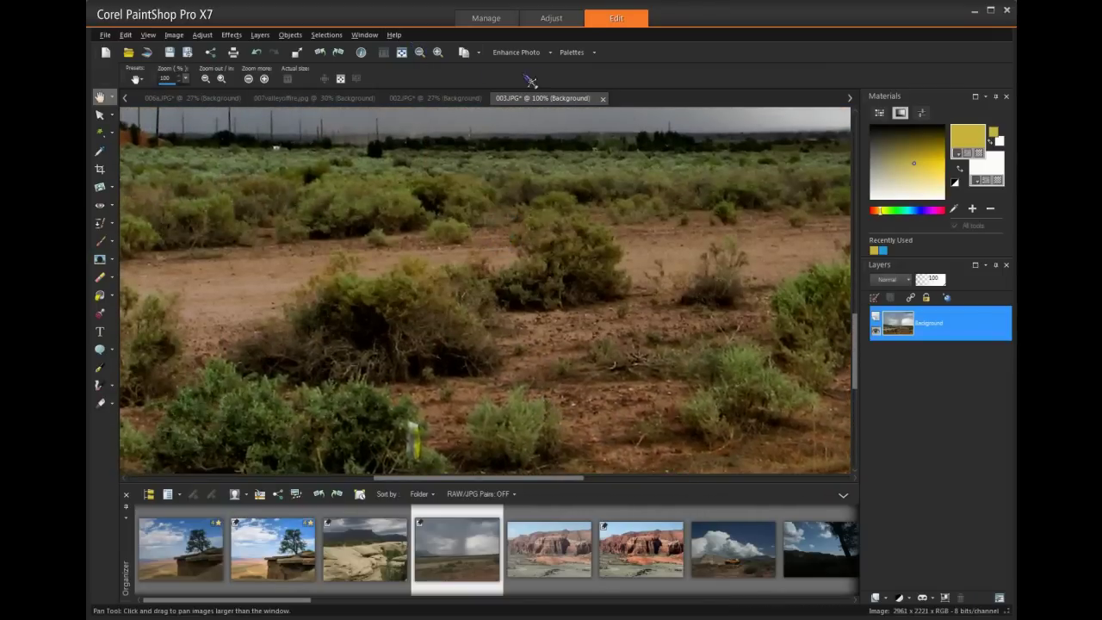
pyautogui.click(550, 53)
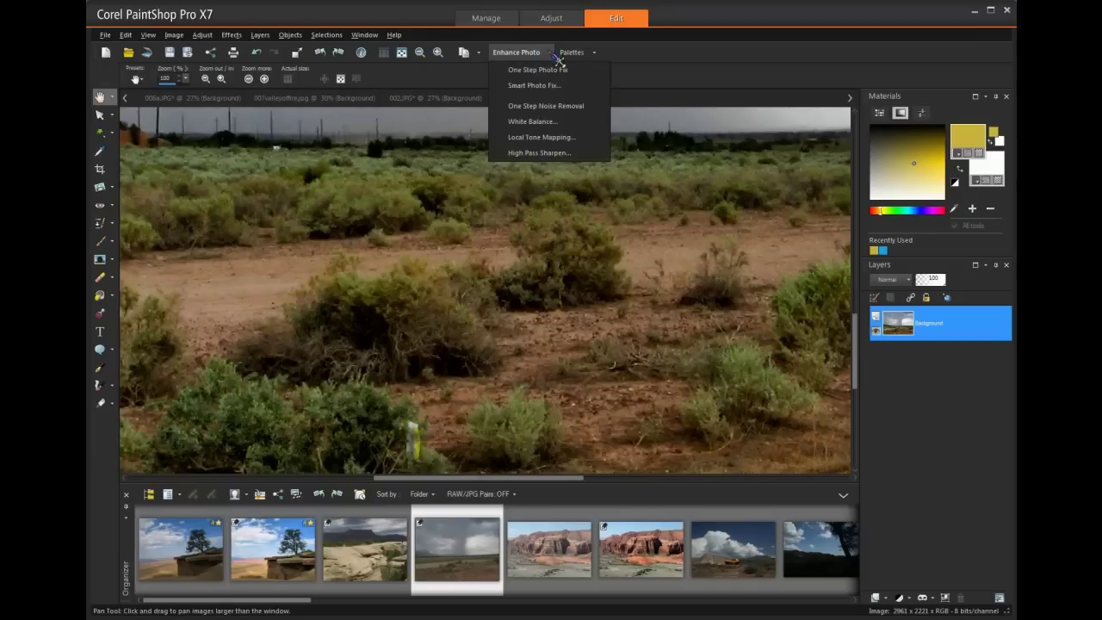
pyautogui.click(539, 137)
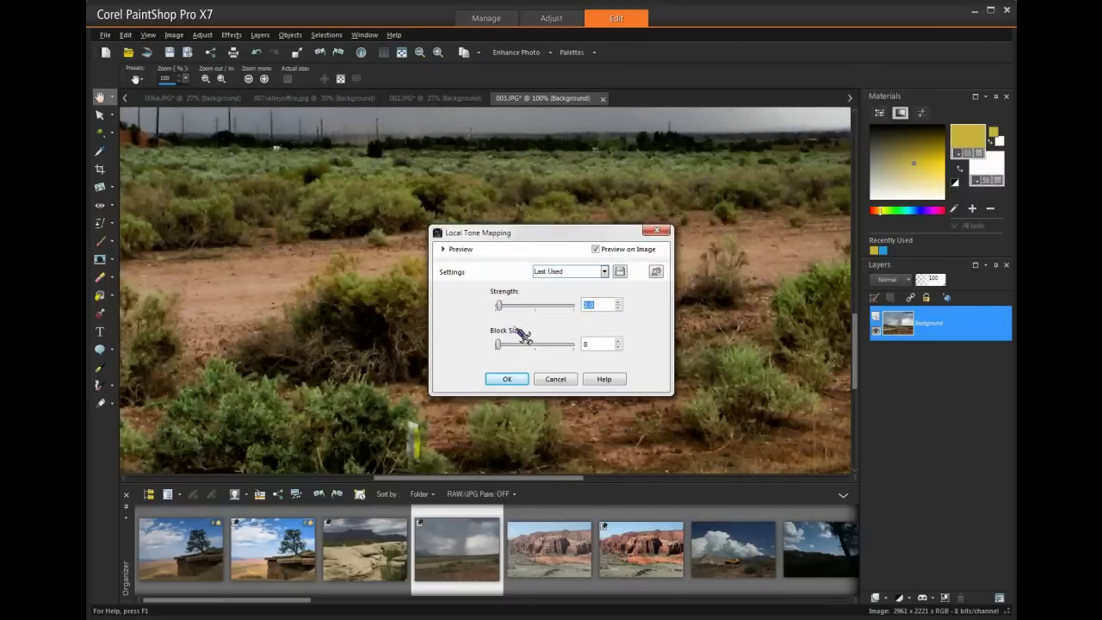
pyautogui.click(503, 377)
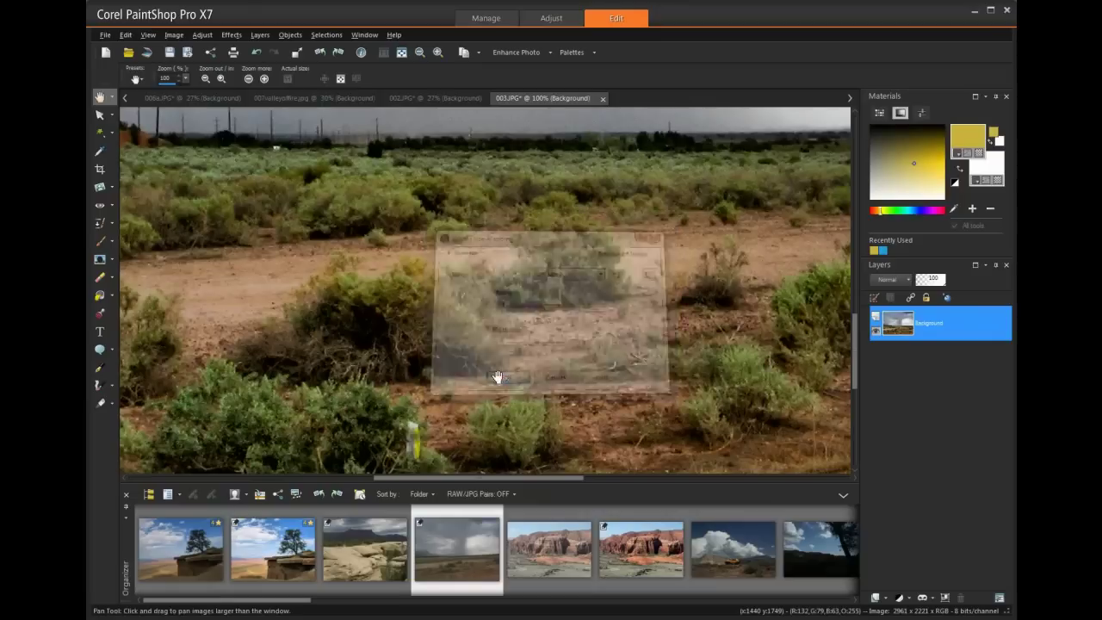
# Step: Sharpen 003.JPG with High Pass Sharpen at a strength of 32
pyautogui.click(401, 53)
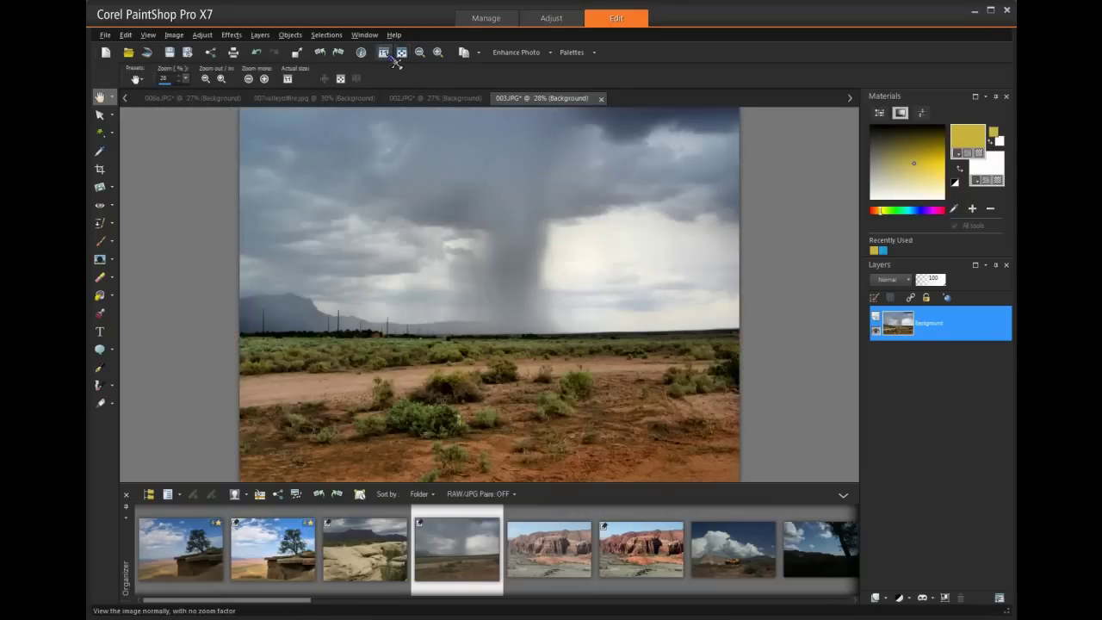
pyautogui.click(386, 53)
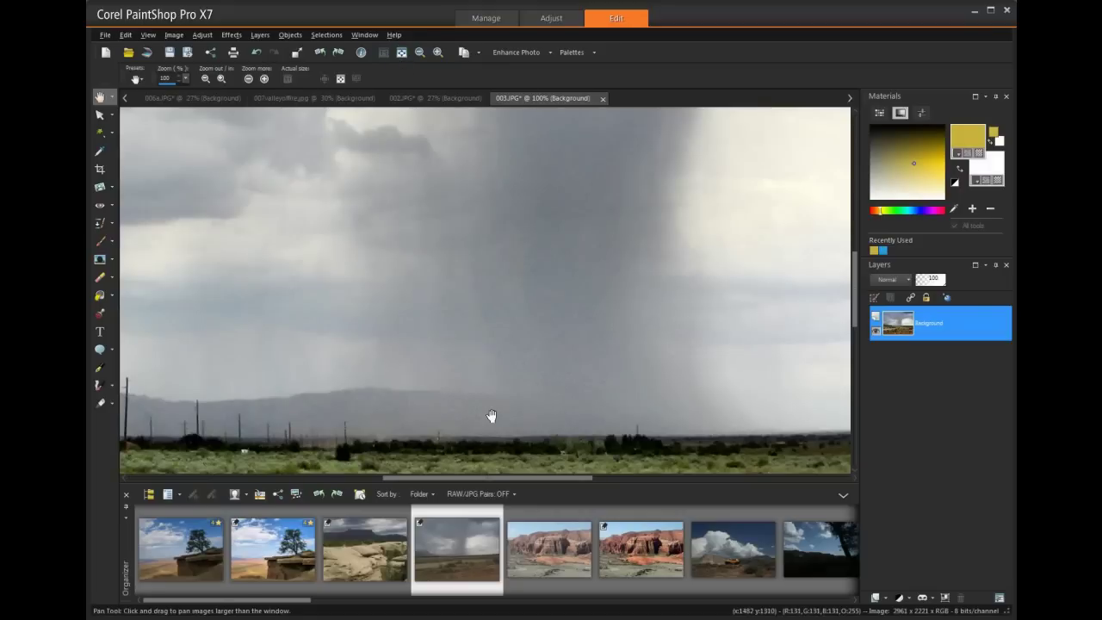
pyautogui.moveTo(491, 419); pyautogui.dragTo(502, 195)
pyautogui.moveTo(518, 370); pyautogui.dragTo(514, 207)
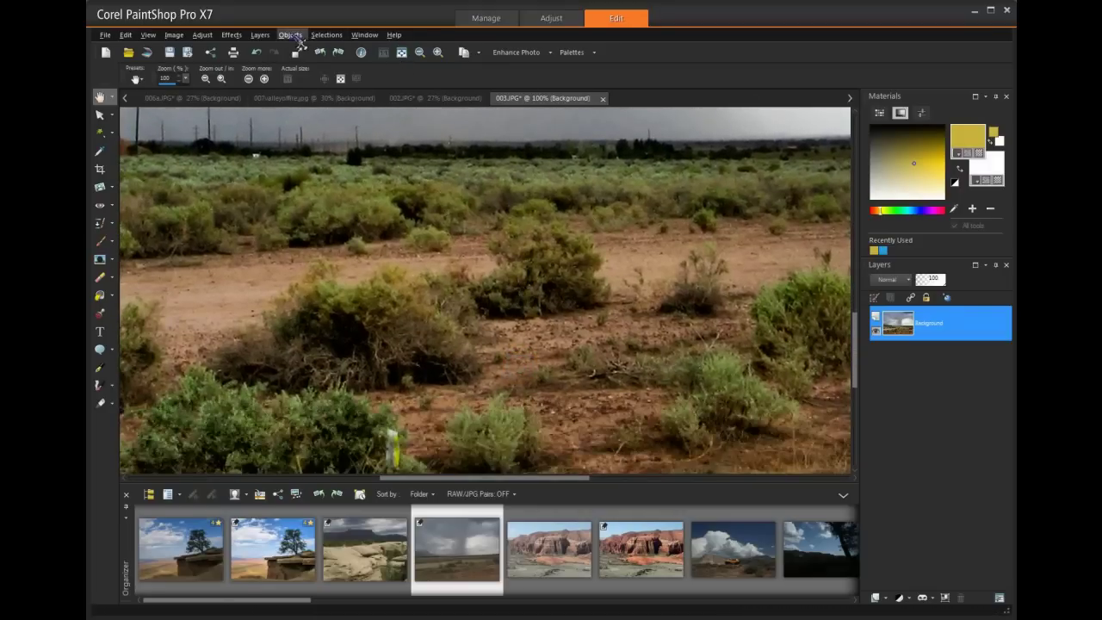
pyautogui.click(536, 52)
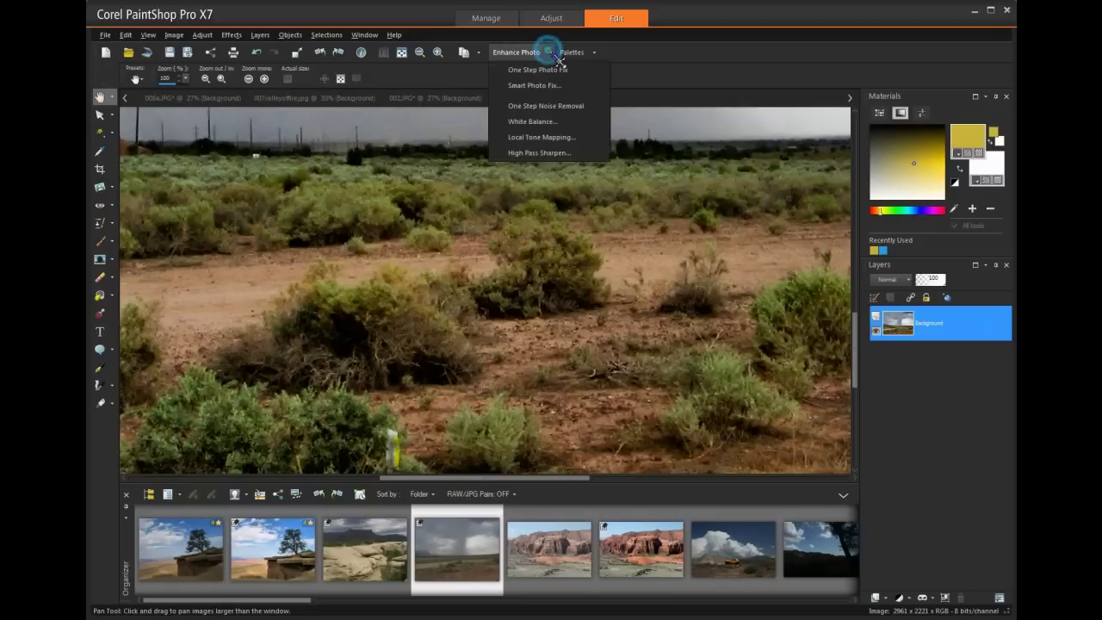
pyautogui.click(539, 154)
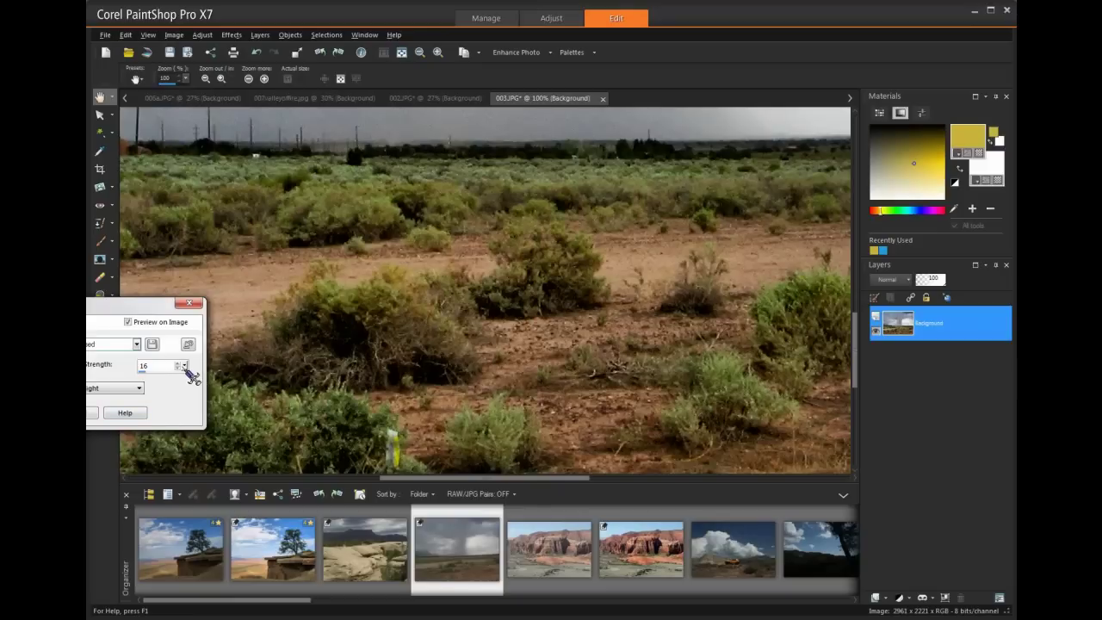
pyautogui.moveTo(186, 368); pyautogui.dragTo(200, 379)
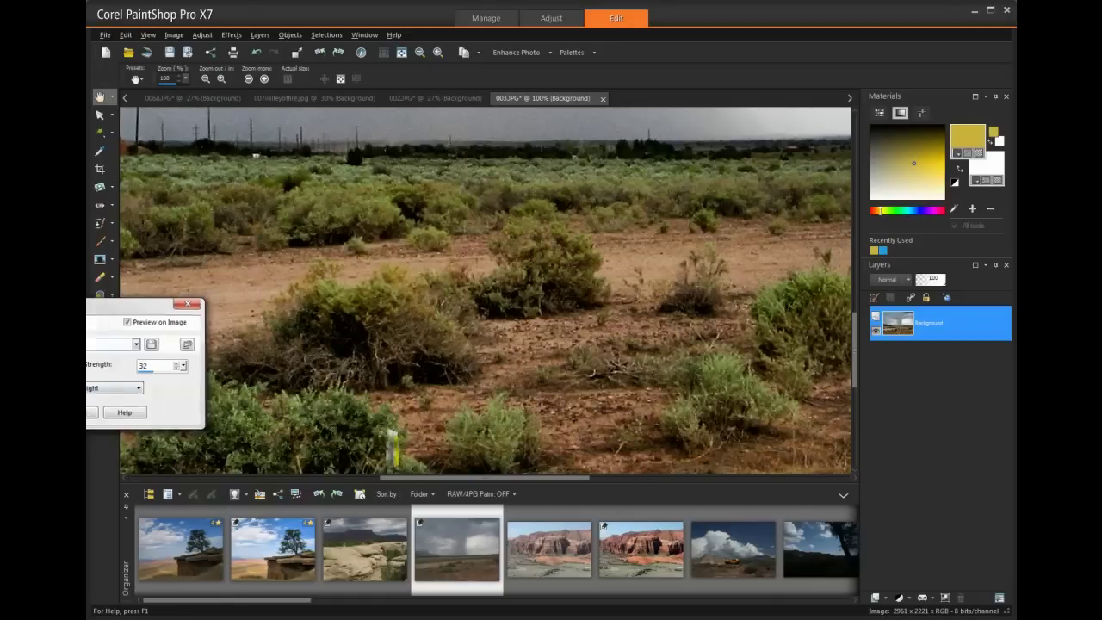
pyautogui.click(92, 413)
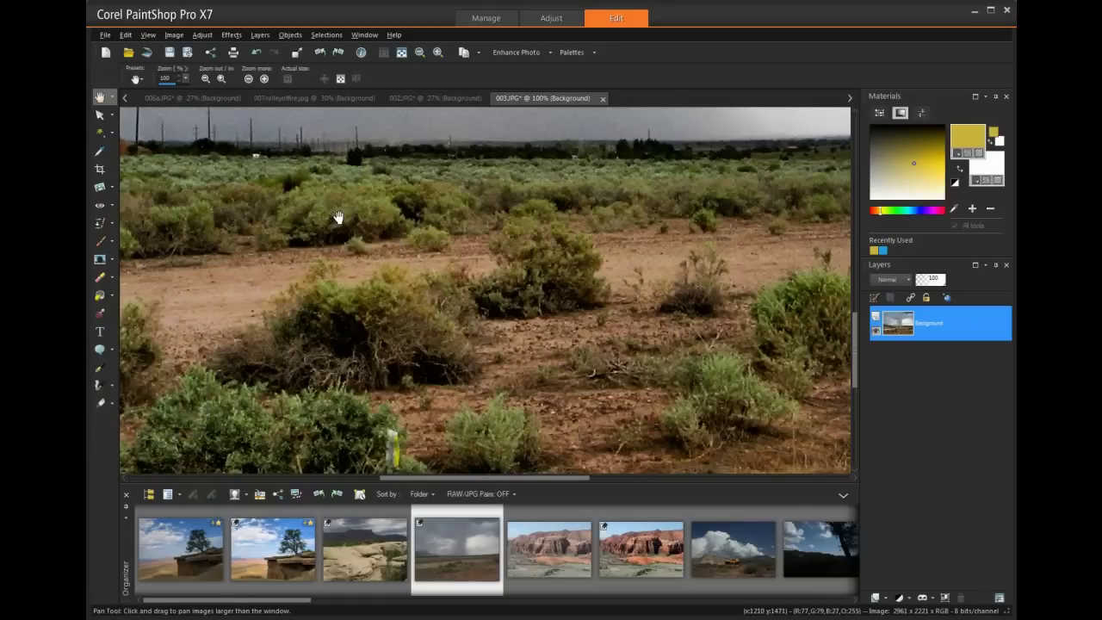
# Step: Undo and redo the sharpening on 003.JPG to compare the result, examining the rain column and the whole image
pyautogui.click(262, 58)
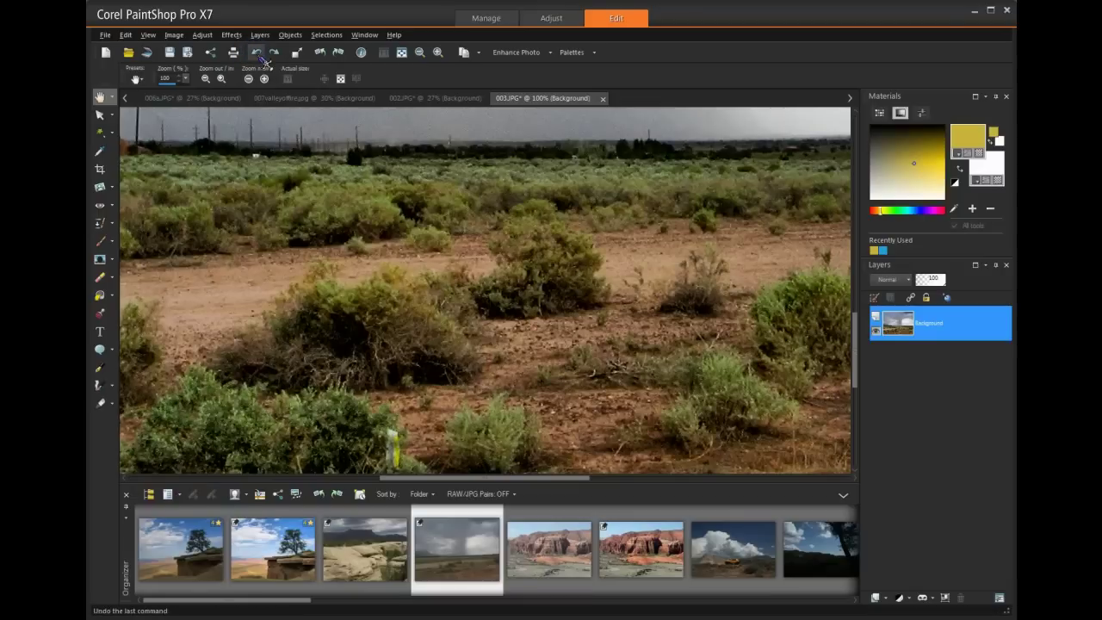
pyautogui.click(280, 55)
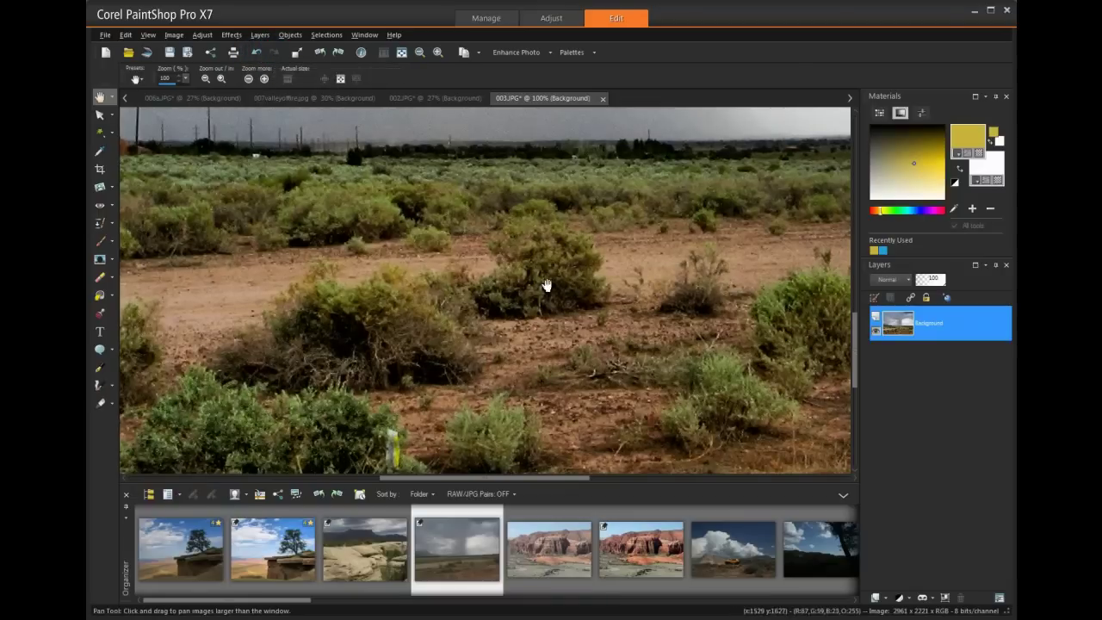
pyautogui.moveTo(544, 194); pyautogui.dragTo(557, 446)
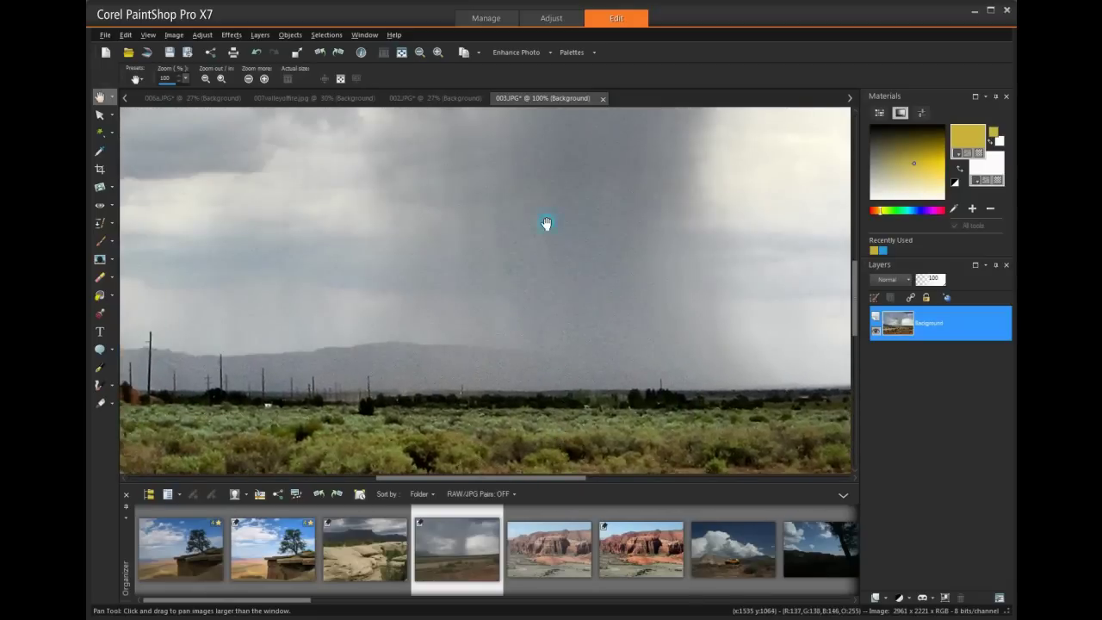
pyautogui.moveTo(547, 226); pyautogui.dragTo(549, 295)
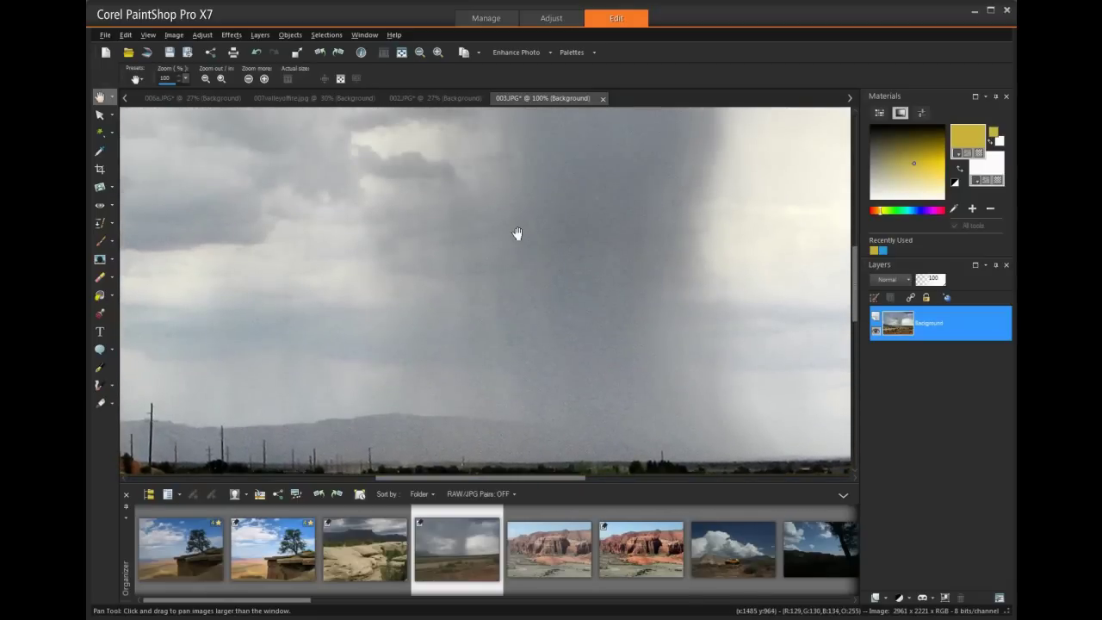
pyautogui.click(401, 53)
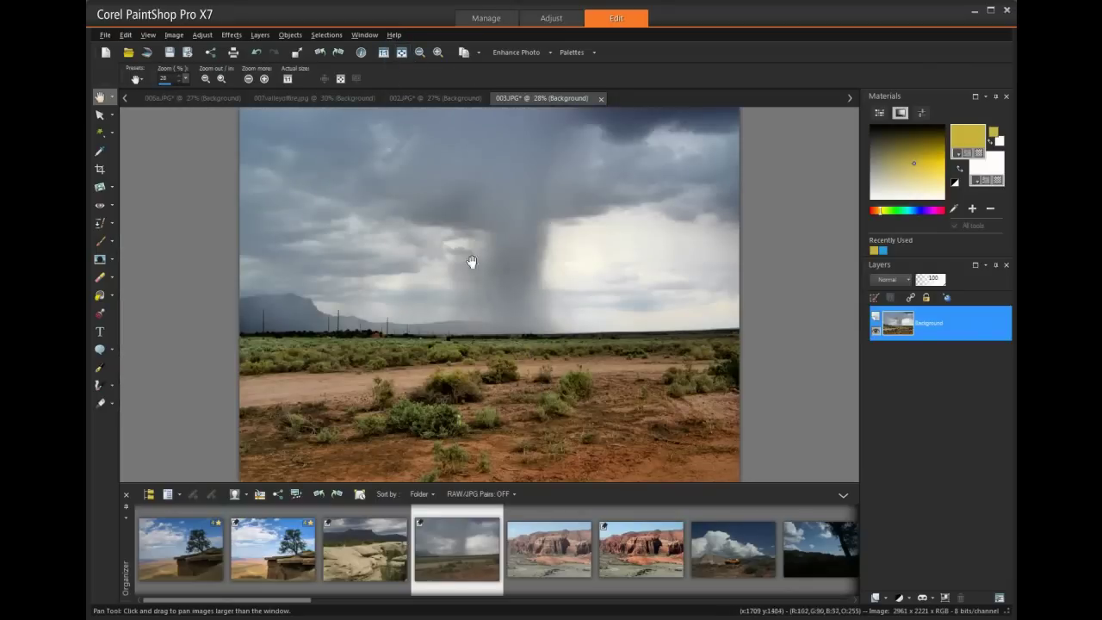
# Step: Resize 003.JPG to 640 x 480 pixels and view it at 100%
pyautogui.click(176, 35)
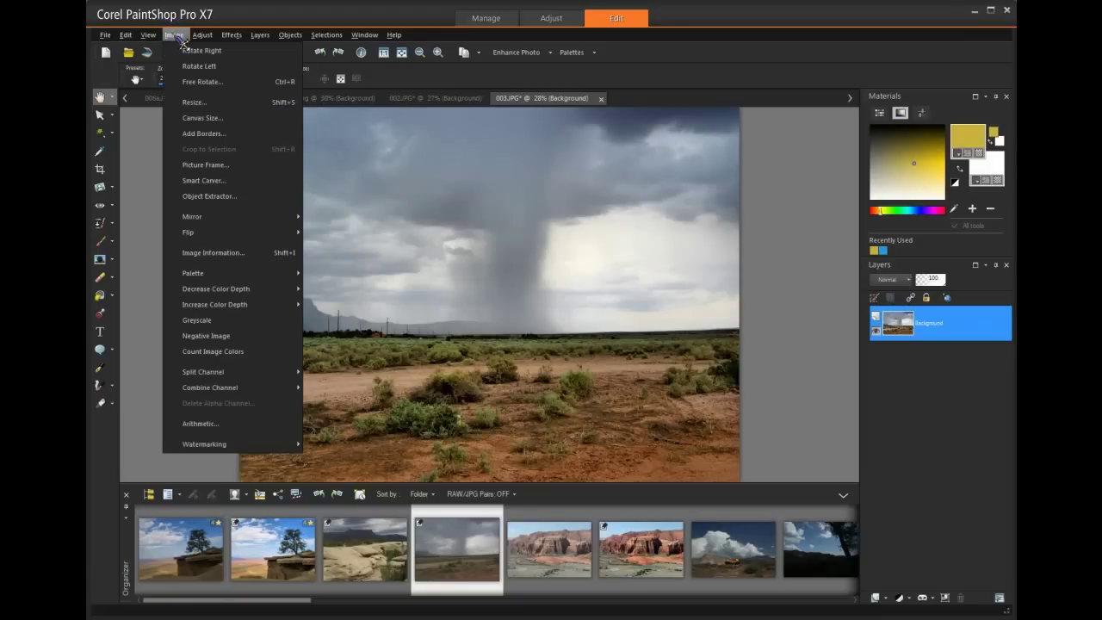
pyautogui.moveTo(223, 312)
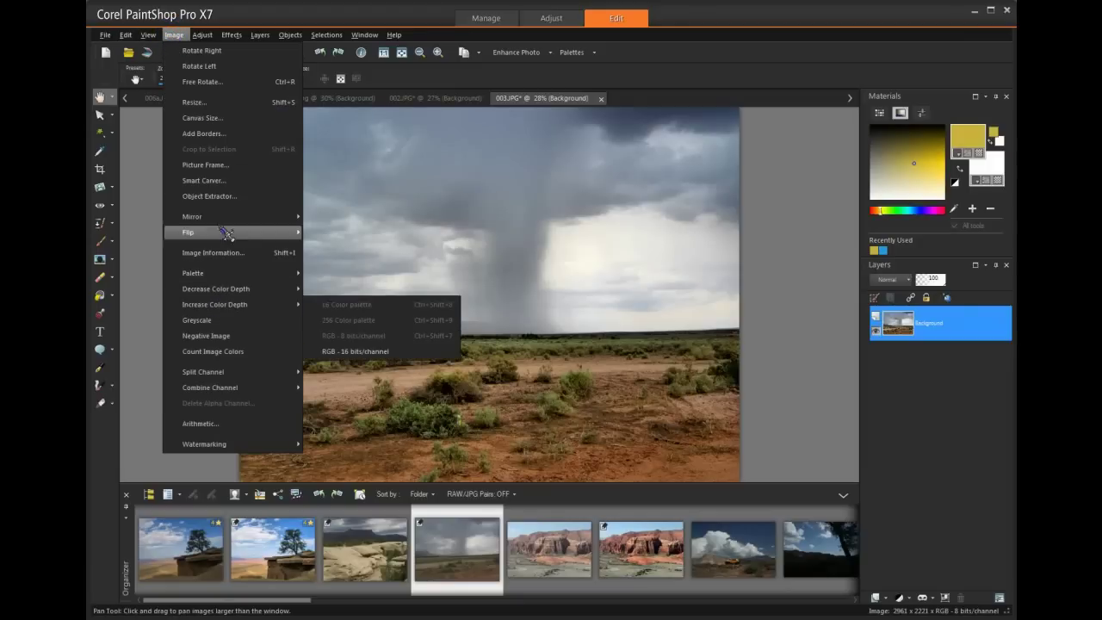
pyautogui.click(211, 105)
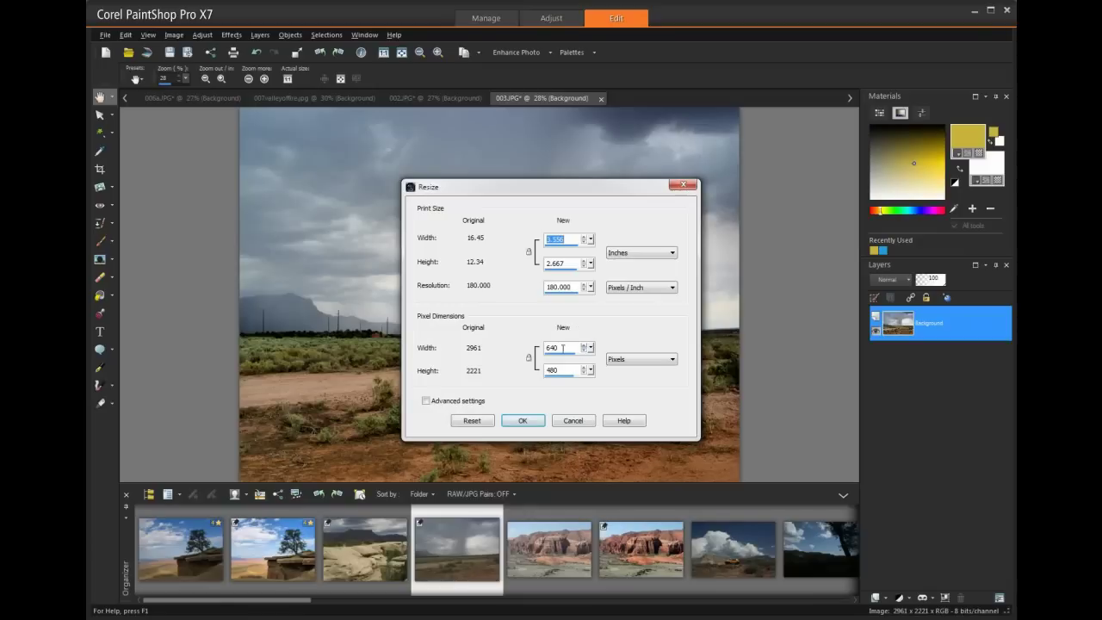
pyautogui.click(520, 421)
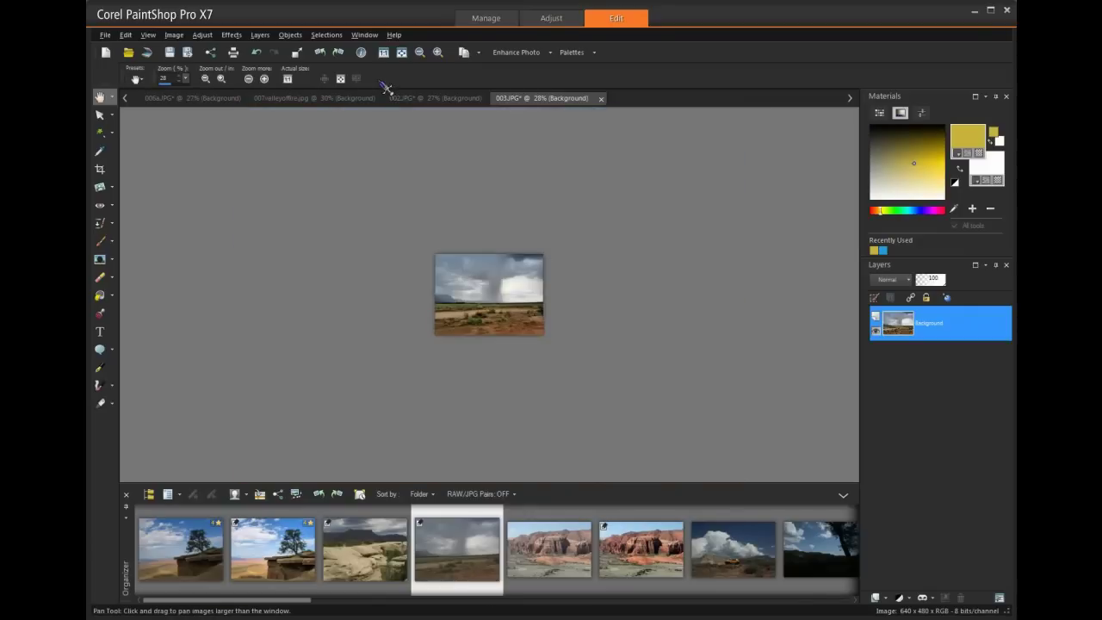
pyautogui.click(386, 53)
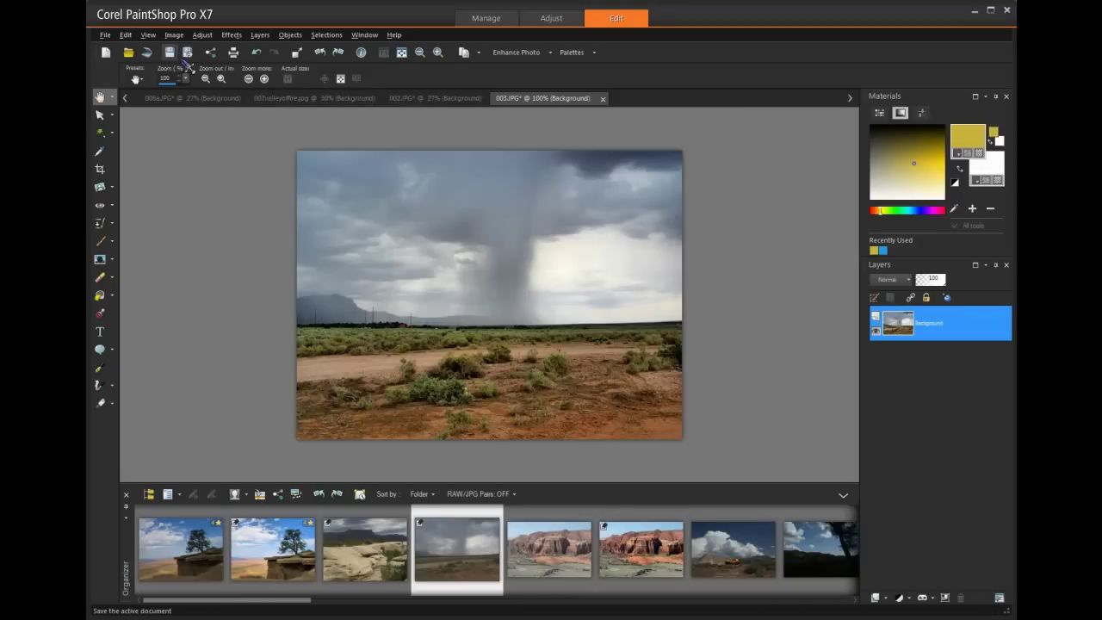
# Step: Add a symmetric black border of 3 pixels around 003.JPG
pyautogui.click(174, 35)
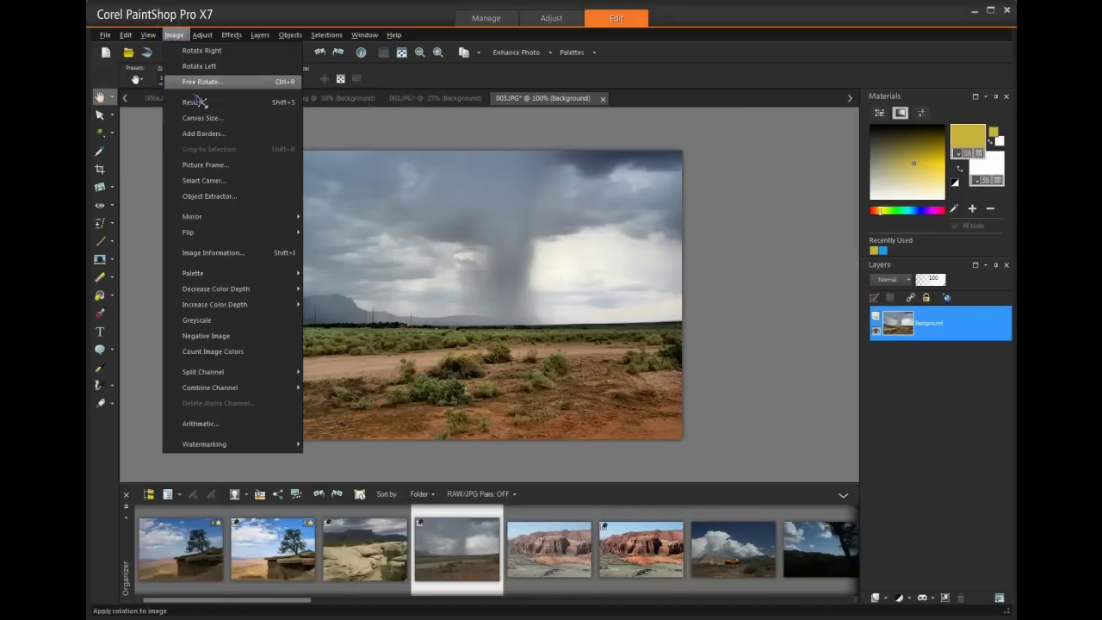
pyautogui.click(207, 134)
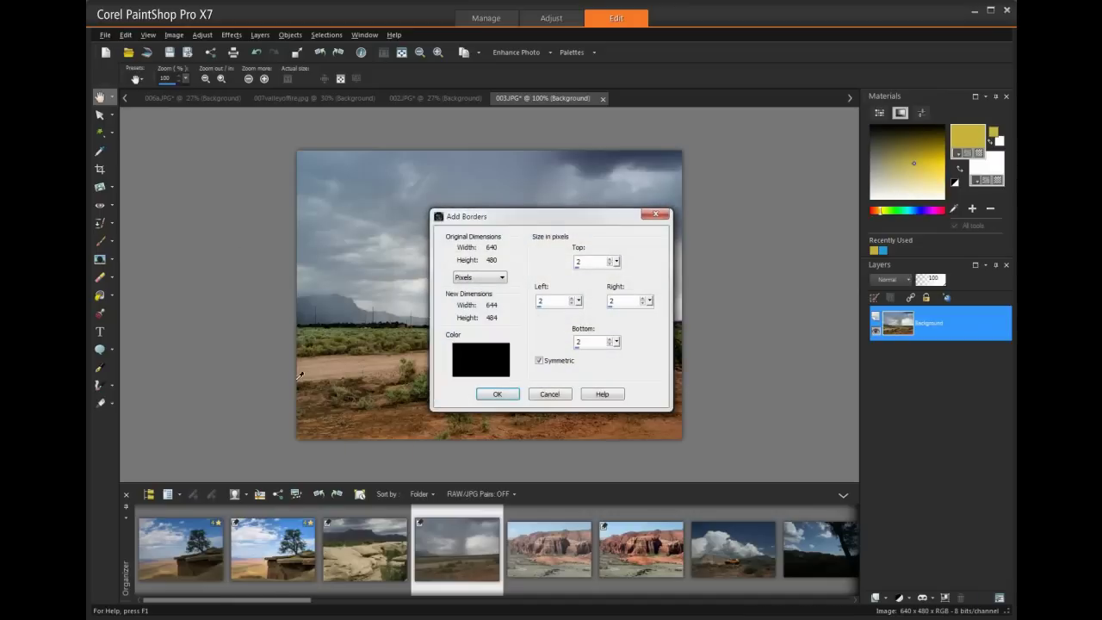
pyautogui.click(649, 299)
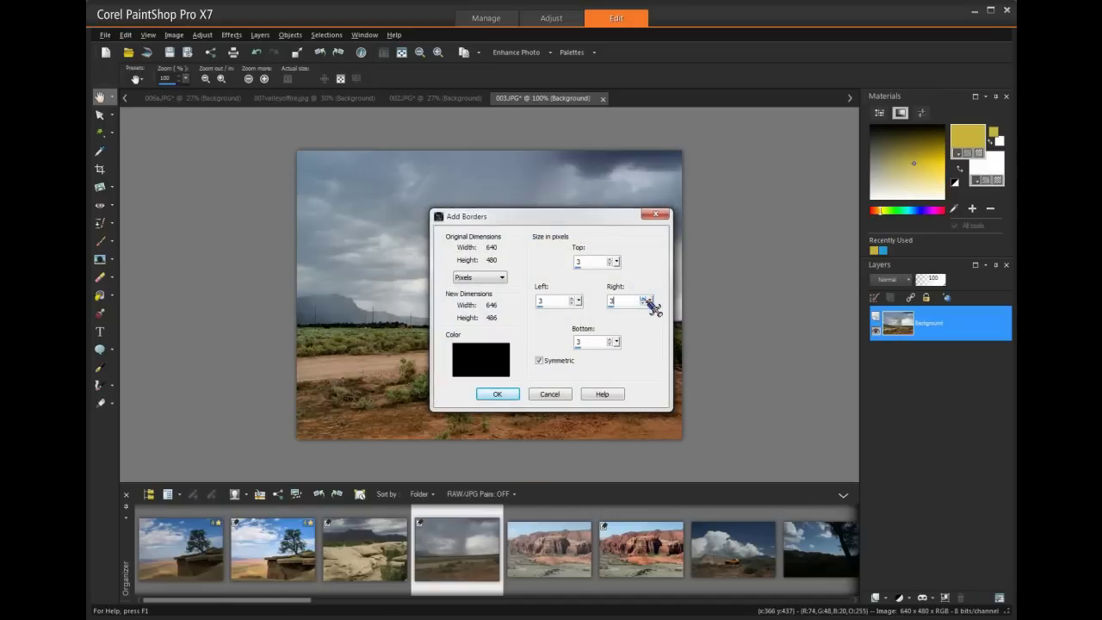
pyautogui.click(501, 396)
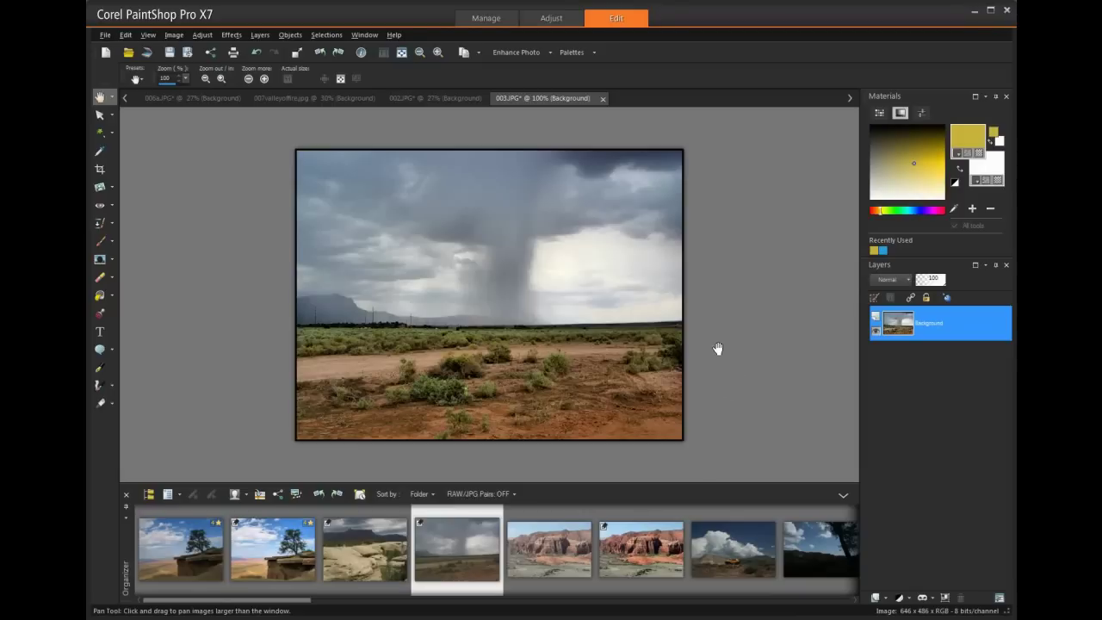
# Step: Switch to the Adjust workspace, saving the changes to the open photos, including 006a.JPG, 002.JPG and 003.JPG
pyautogui.click(553, 18)
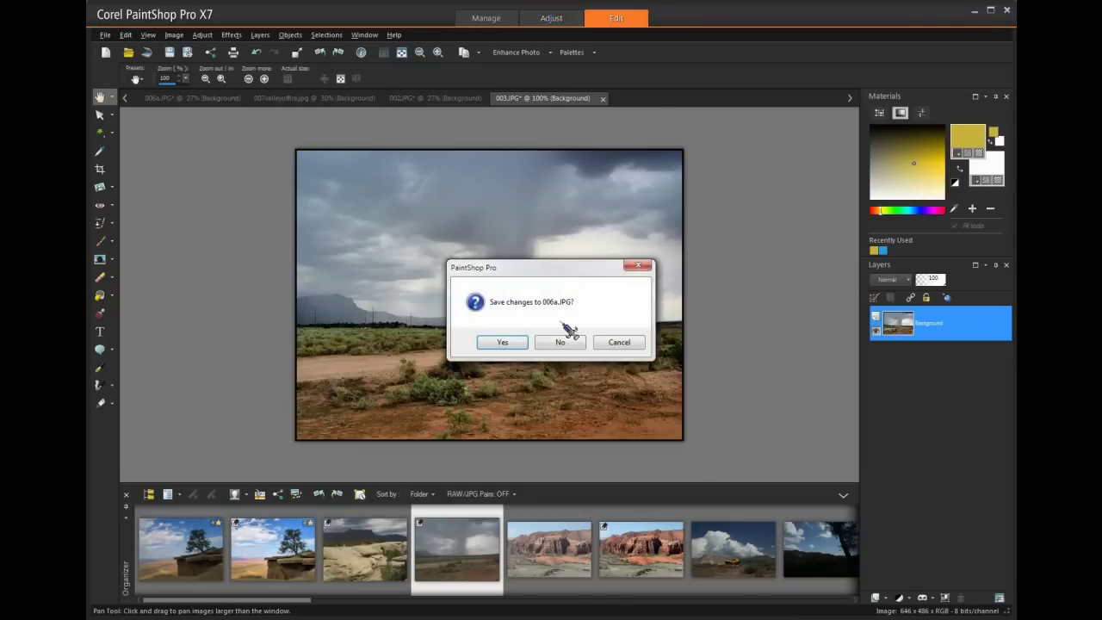
pyautogui.click(507, 343)
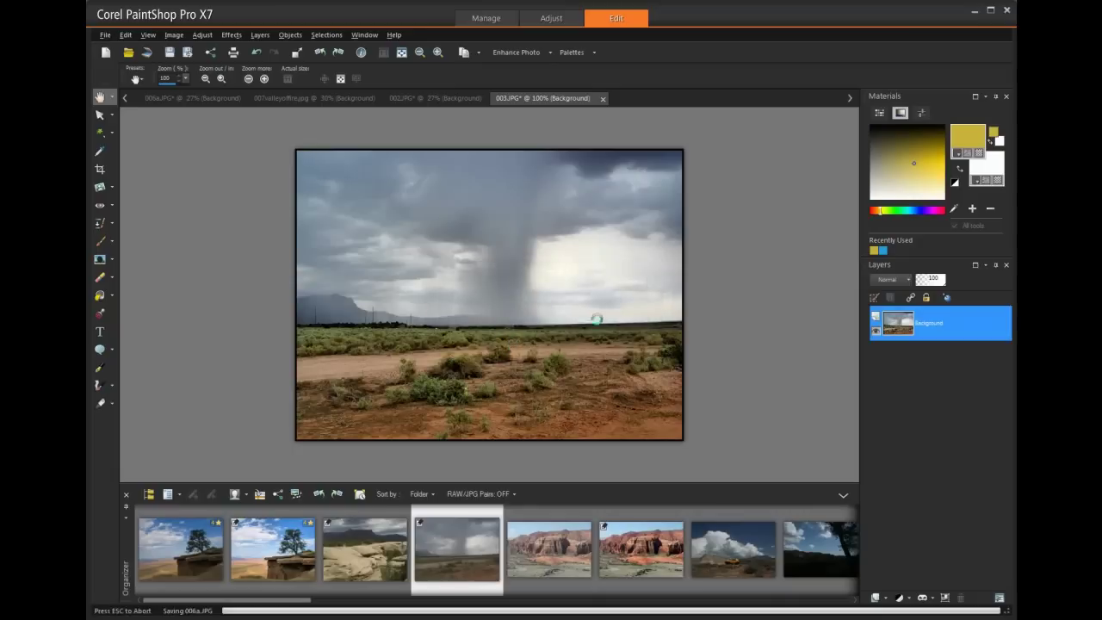
pyautogui.click(553, 18)
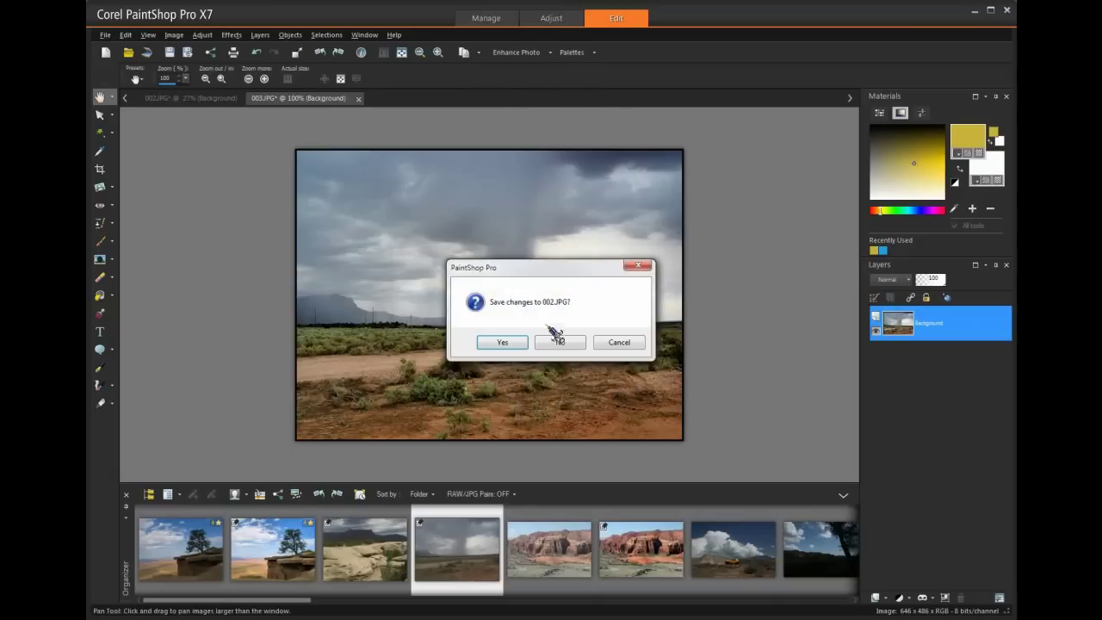
pyautogui.click(507, 343)
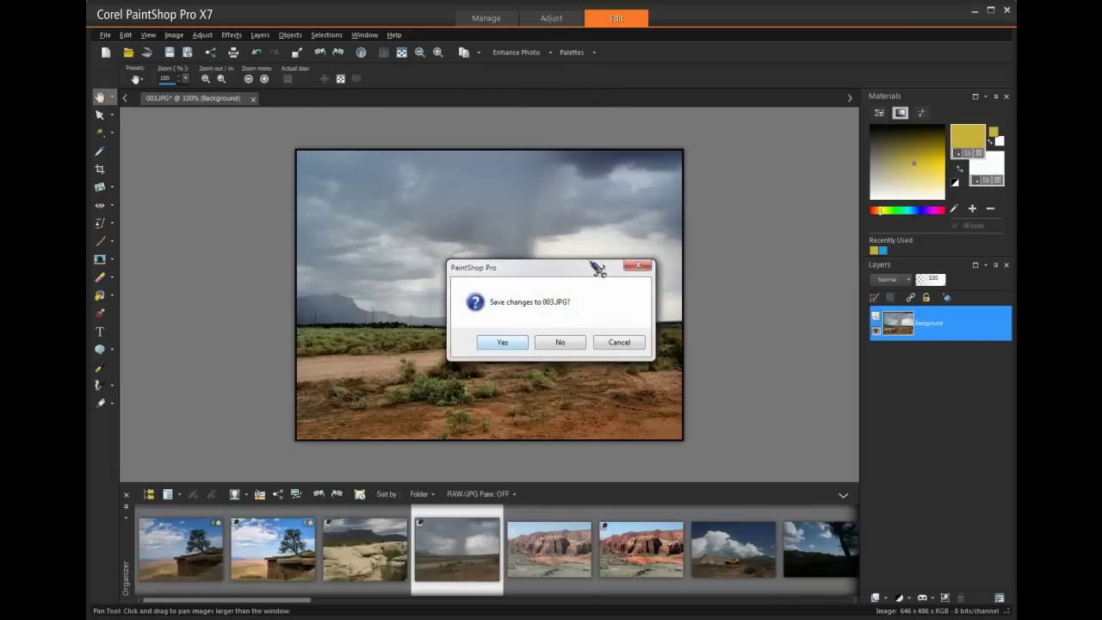
pyautogui.click(506, 343)
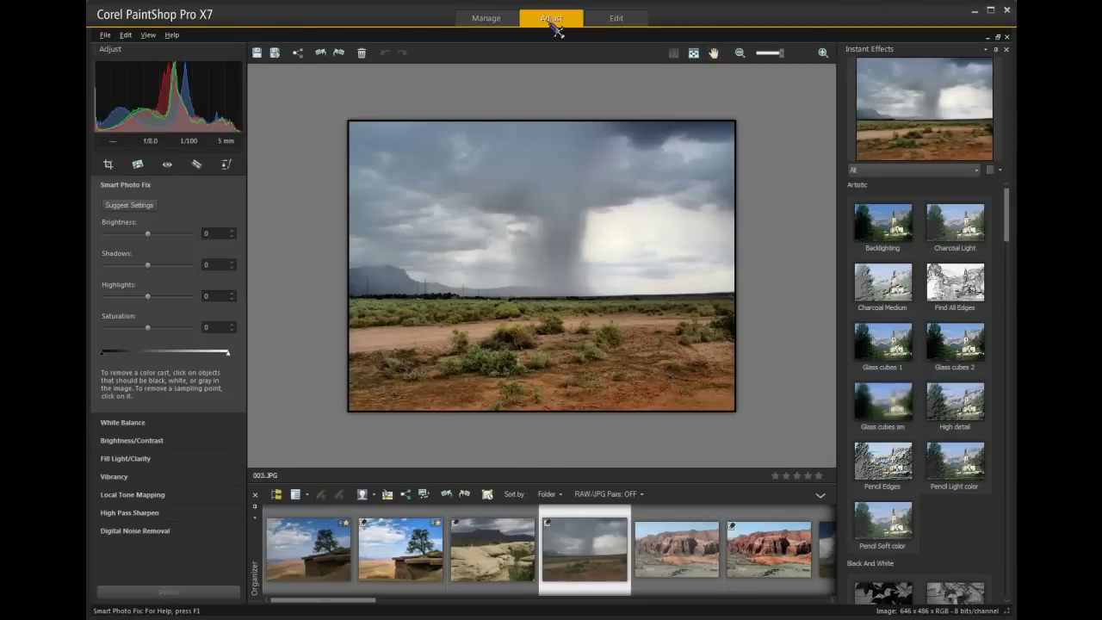
# Step: Open the Manage workspace and browse the selected folder's thumbnails through to the last photo
pyautogui.click(485, 18)
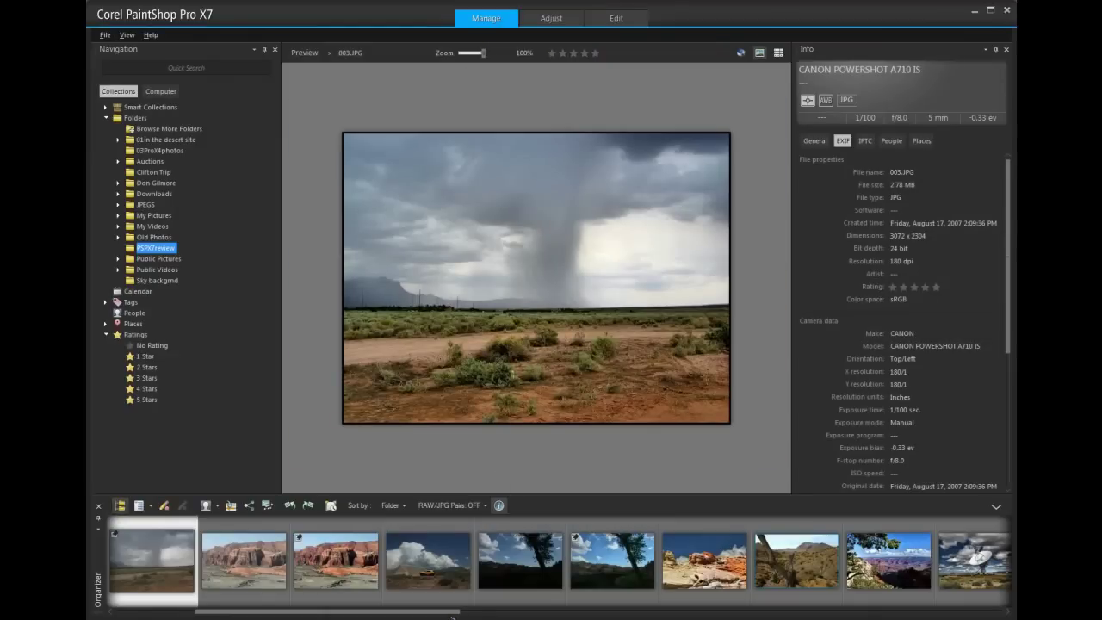
pyautogui.moveTo(453, 613); pyautogui.dragTo(1012, 618)
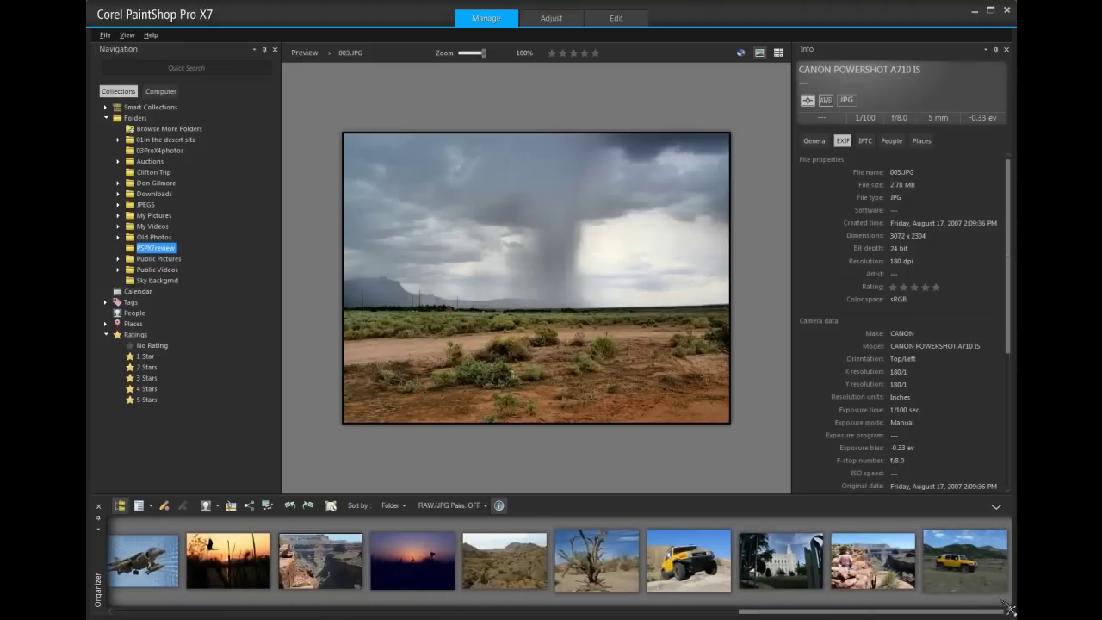